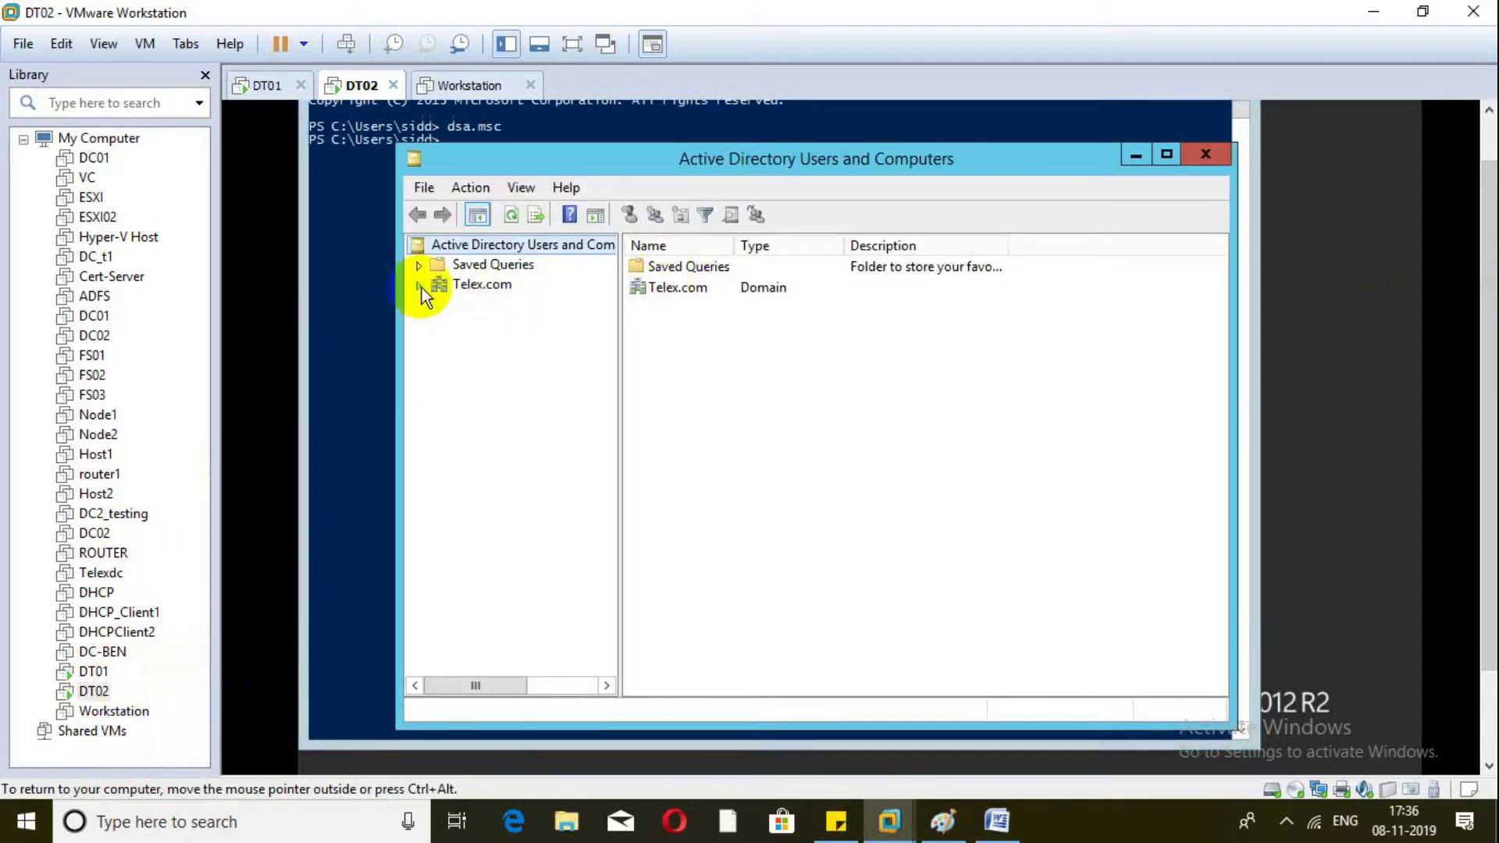
View the computers in the Domain Controllers container of Telex.com, and close the Active Directory Users and Computers console
click(419, 285)
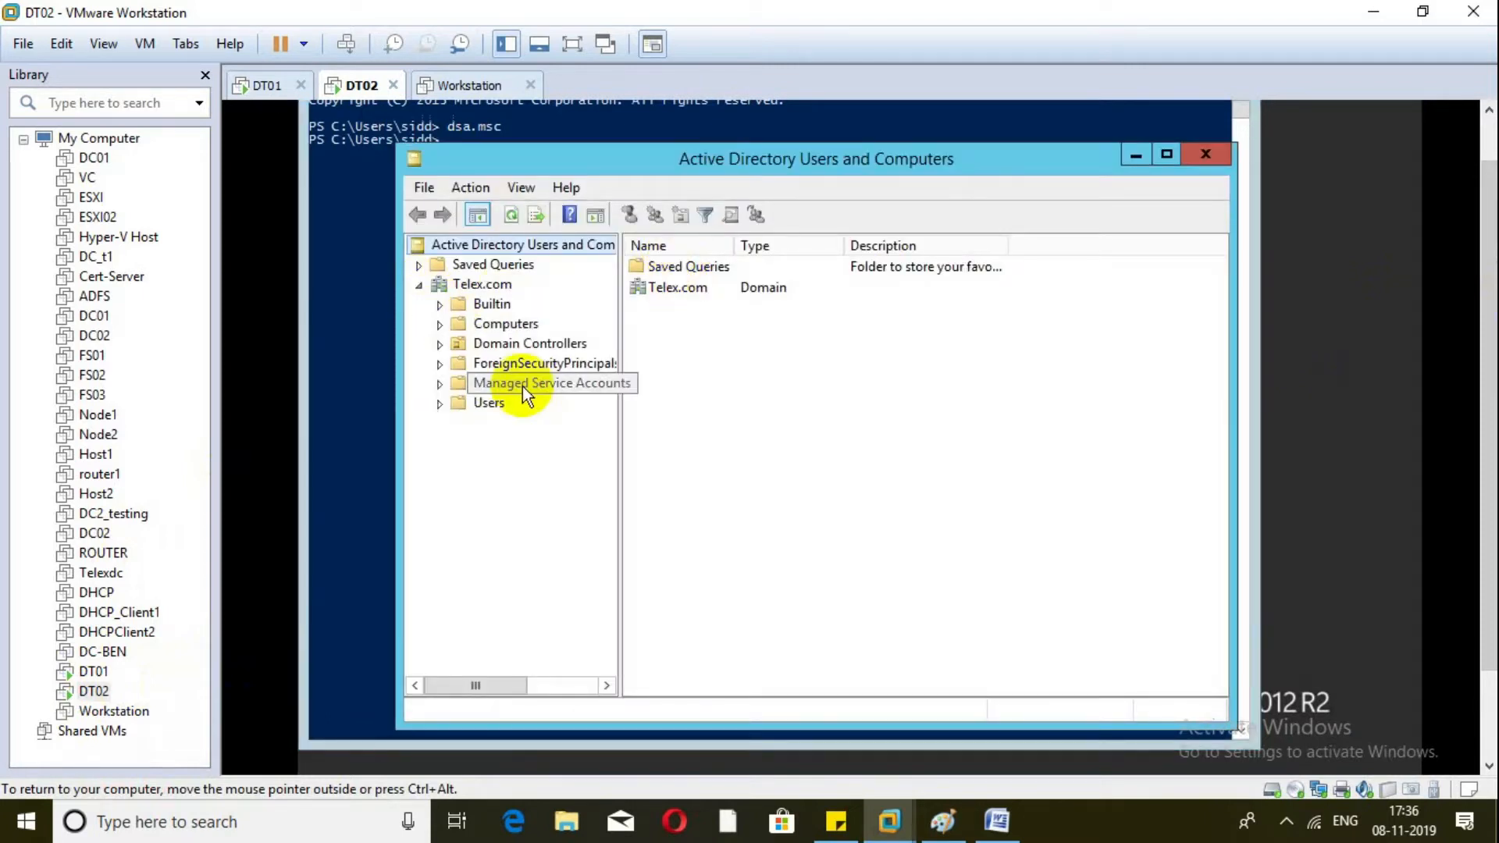
click(479, 345)
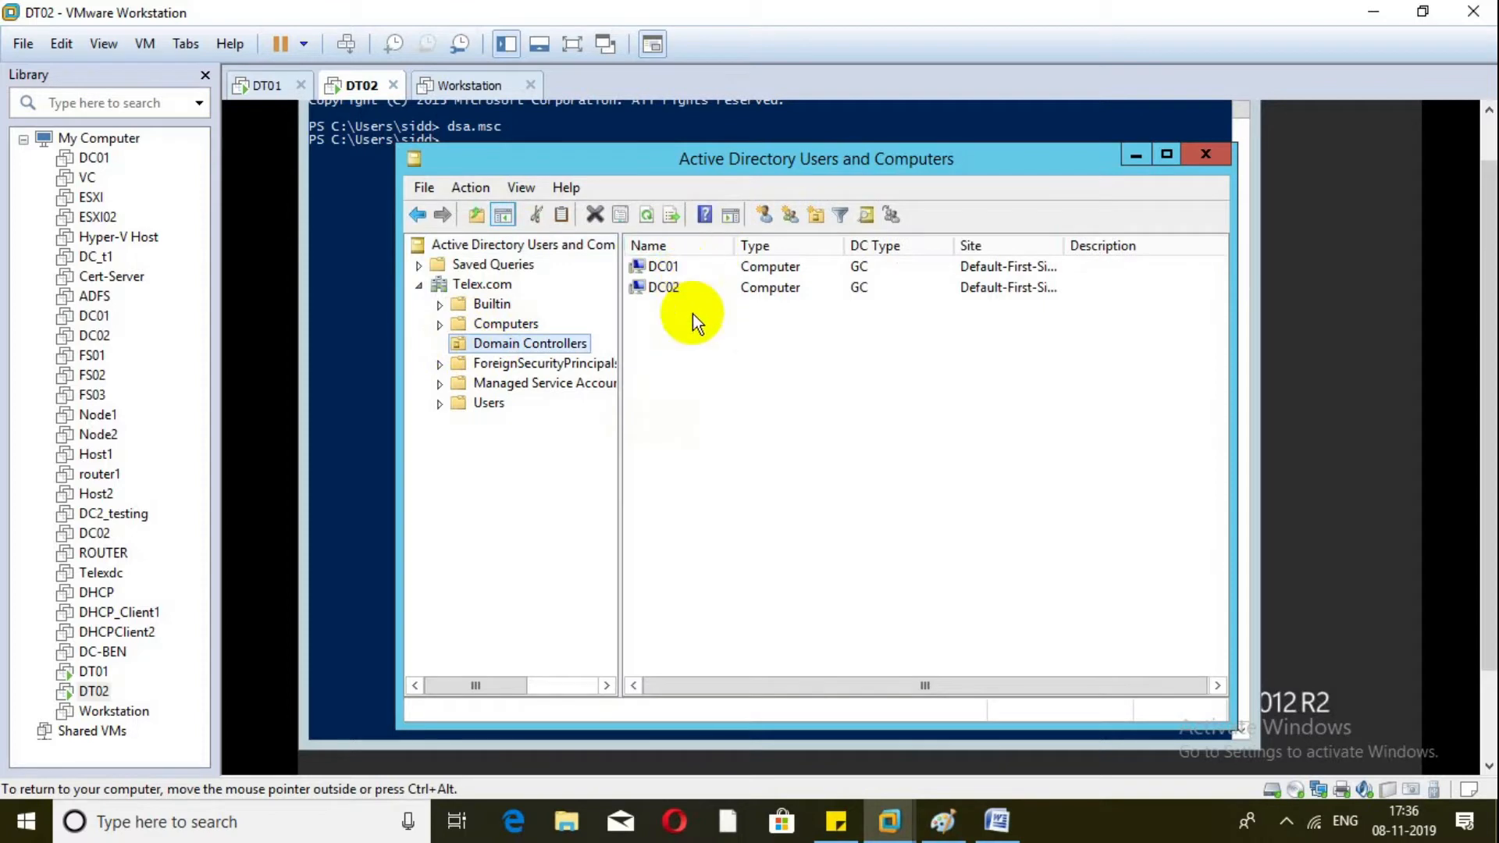
click(1201, 154)
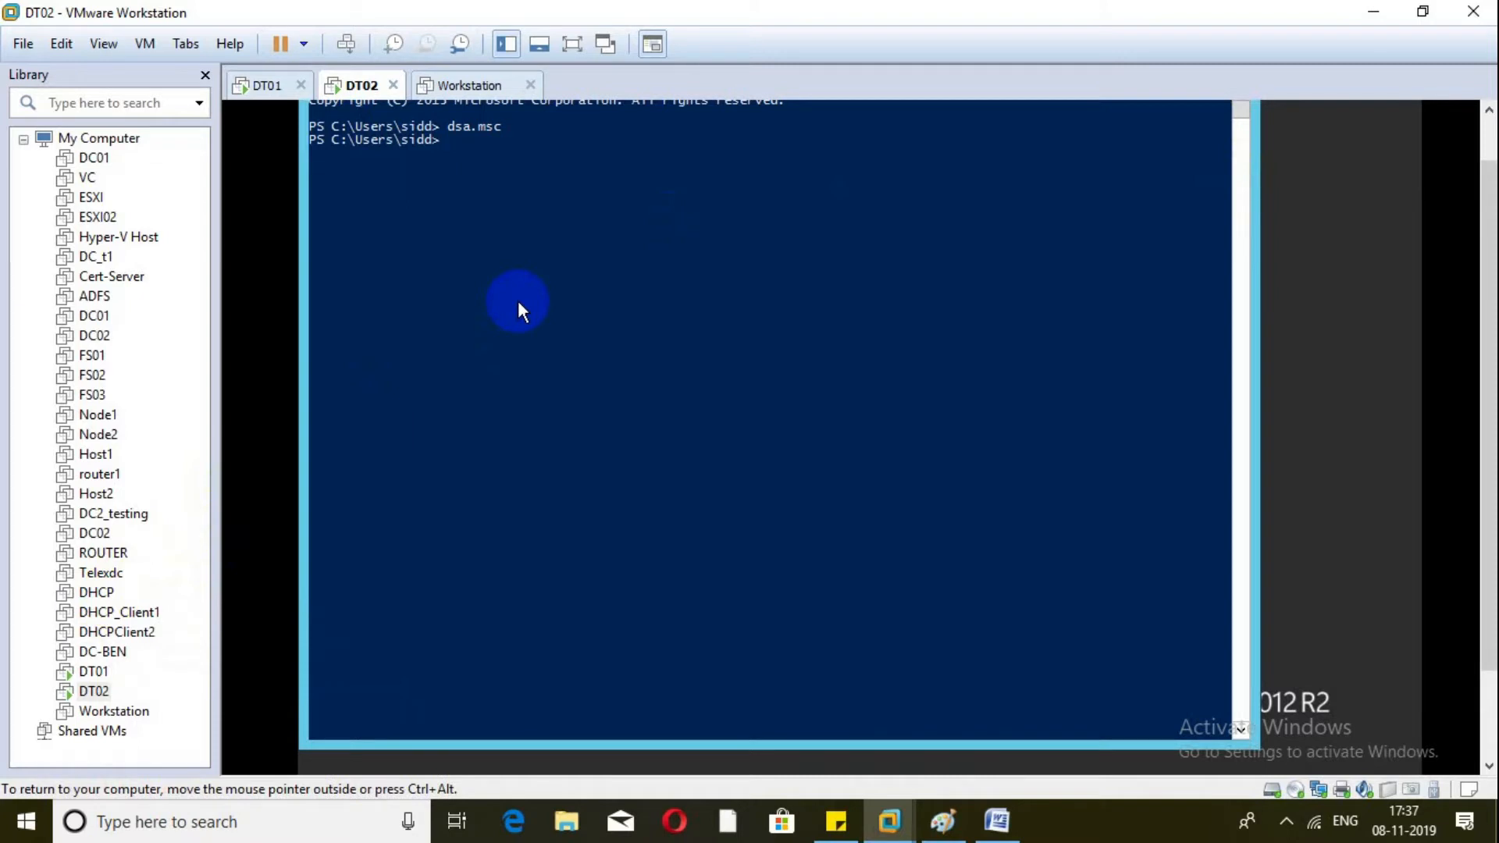
Query the domain's FSMO role holders in PowerShell with netdom query fsmo, correcting the mistyped net dom form
text(net dom query fsmo)
key(Return)
key(Up)
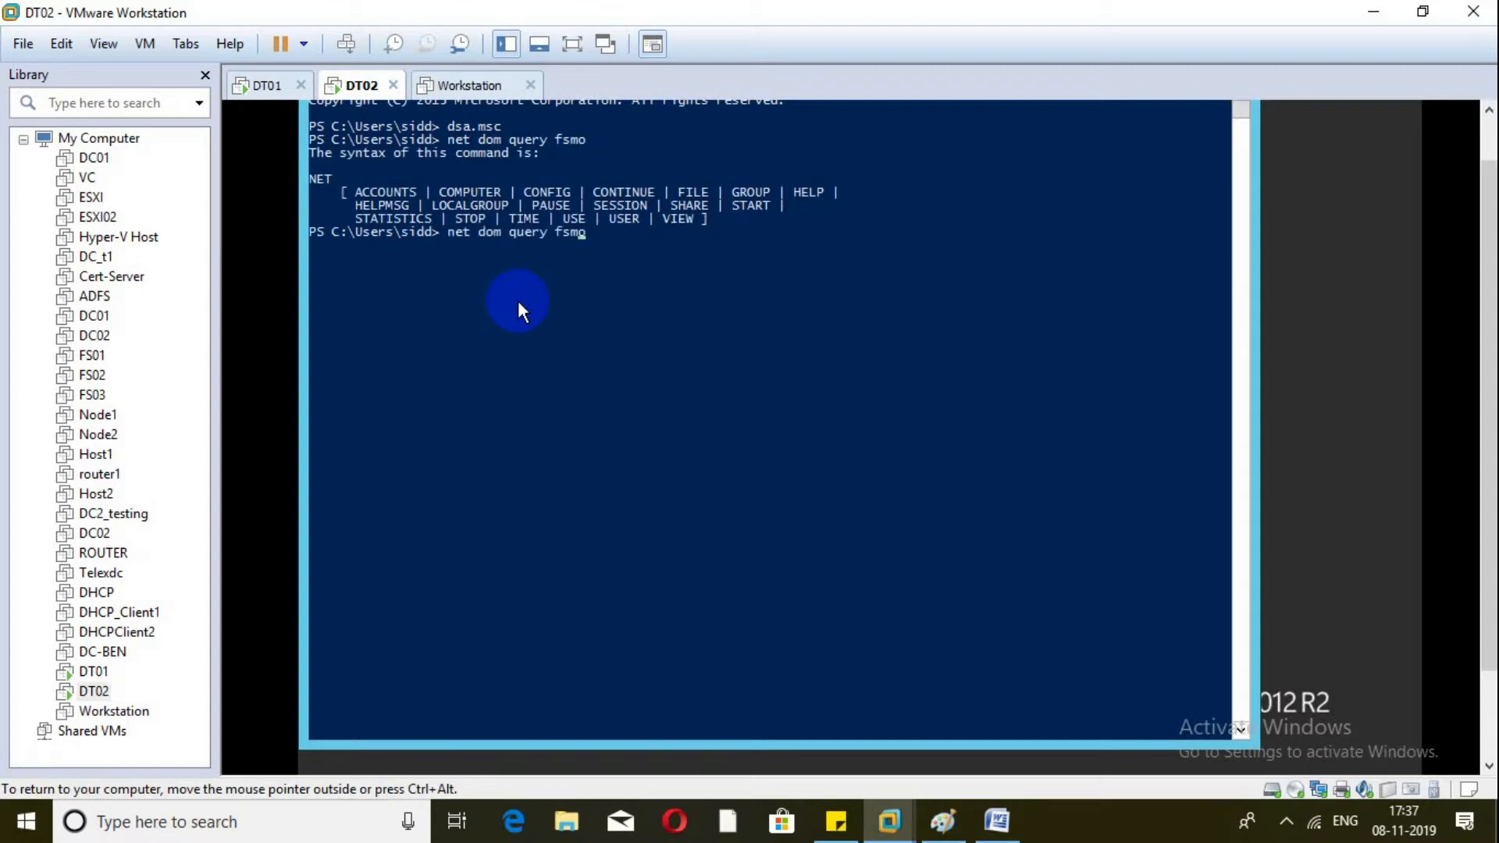
key(Left)
key(Left)
key(Left)
key(Left)
key(Left)
key(Left)
key(Left)
key(Left)
key(BackSpace)
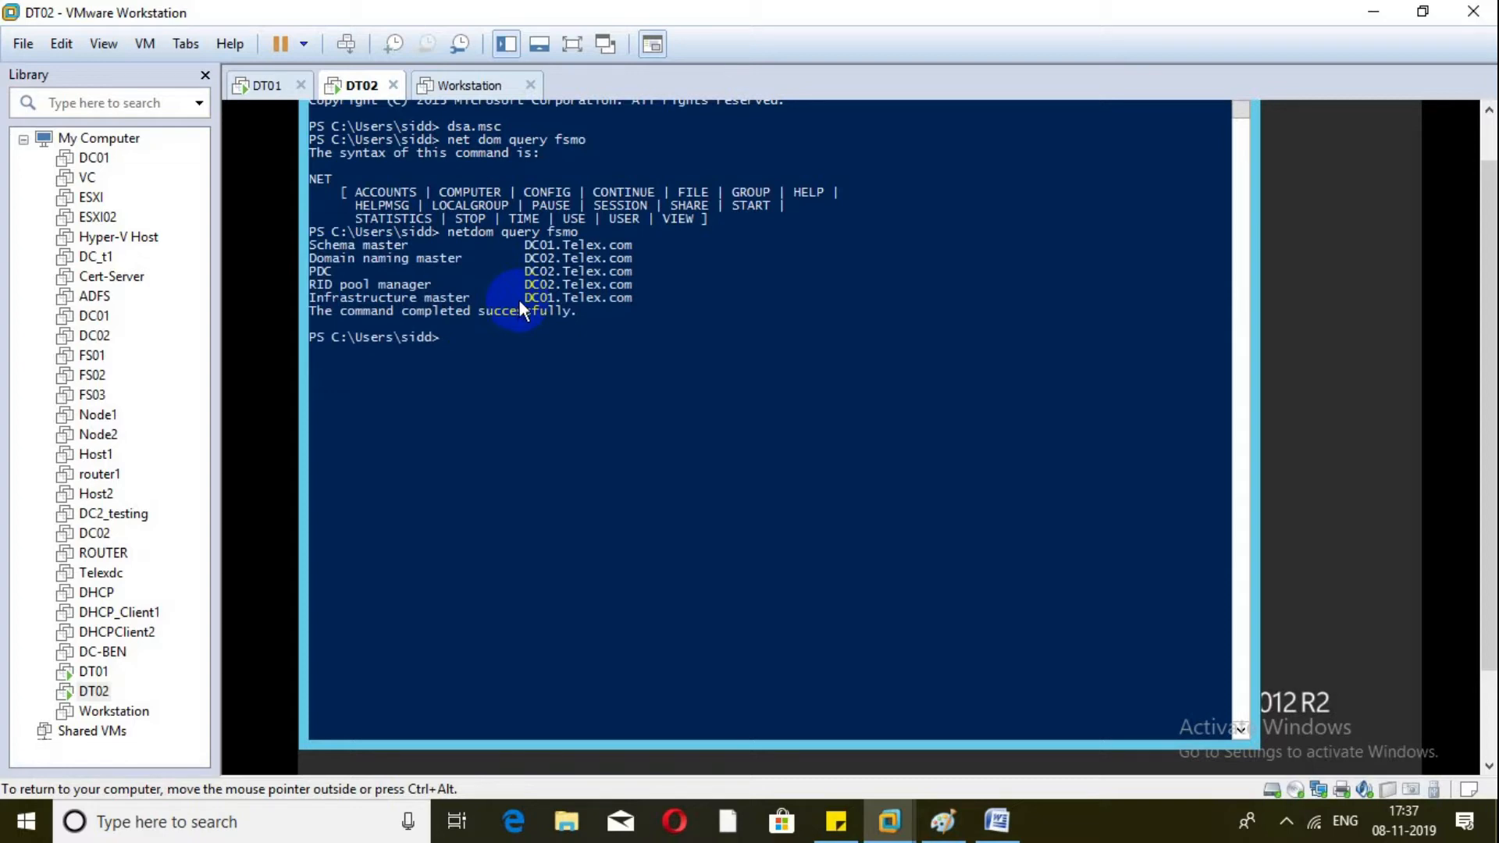
Power off the DT01 virtual machine
click(67, 668)
right_click(96, 670)
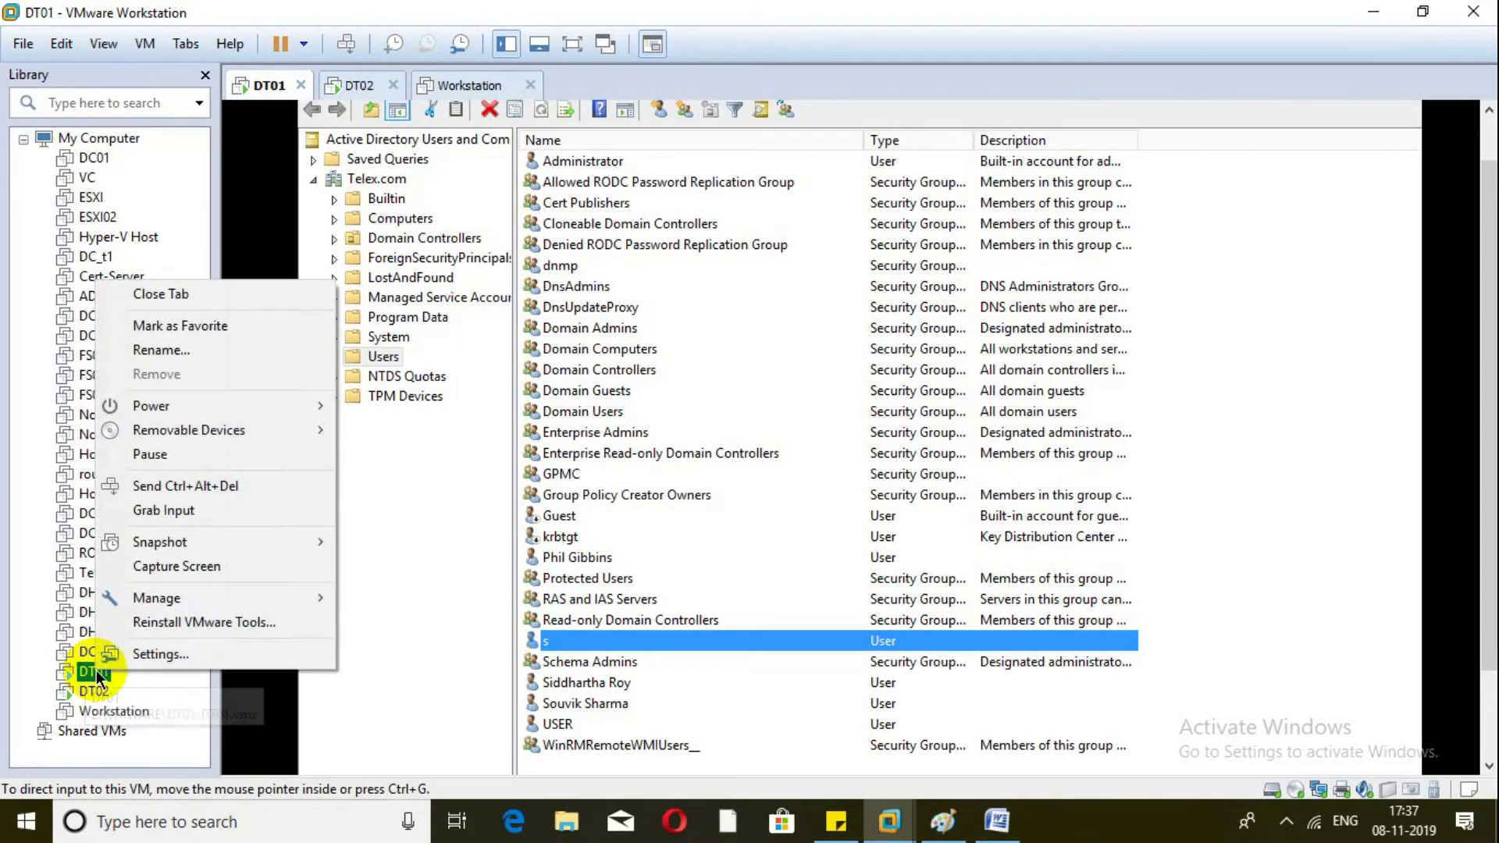
mouse_move(236, 406)
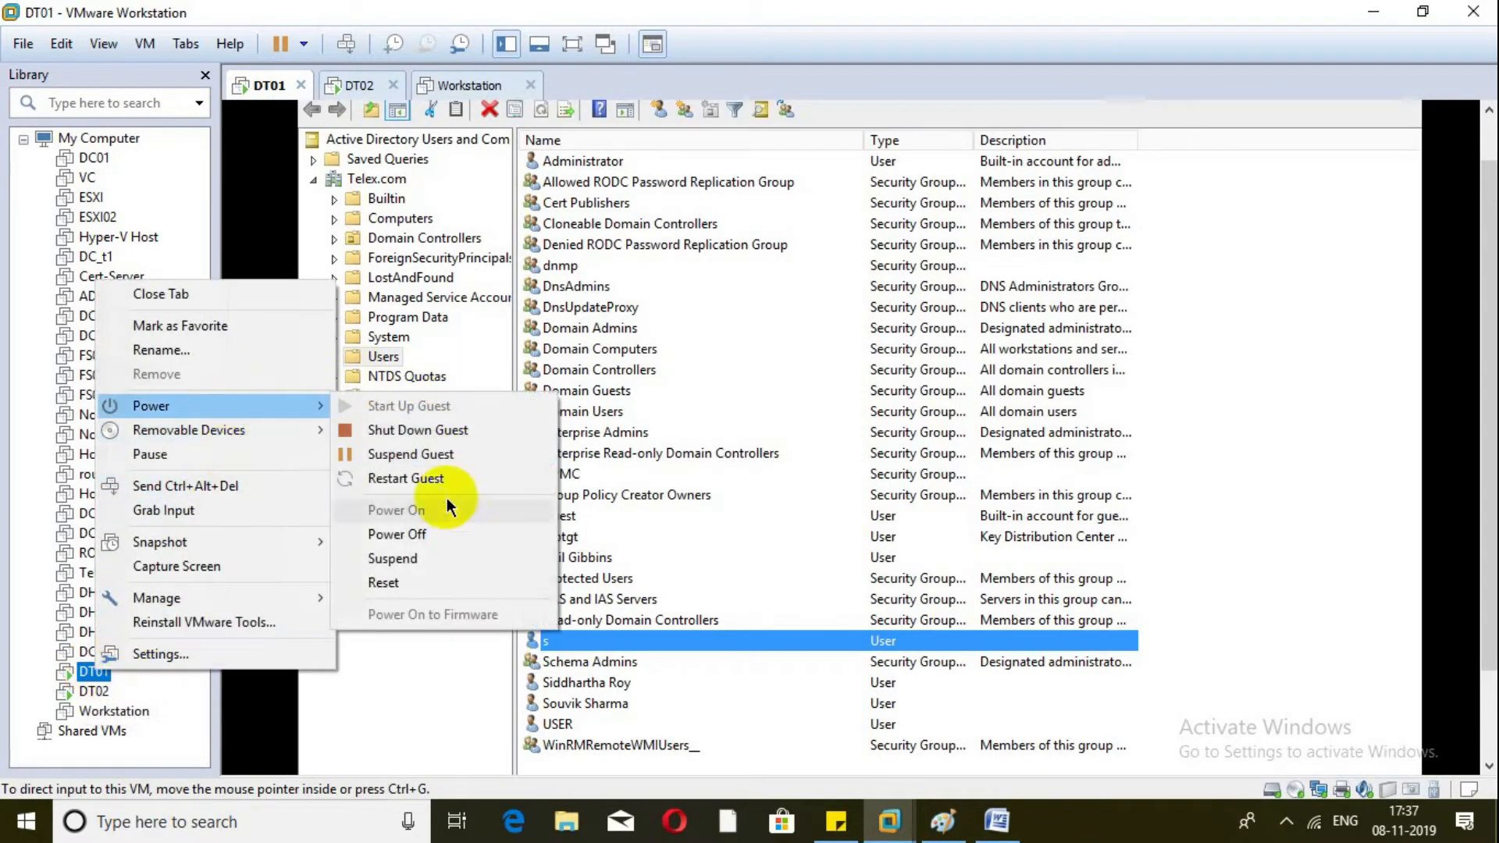
click(428, 536)
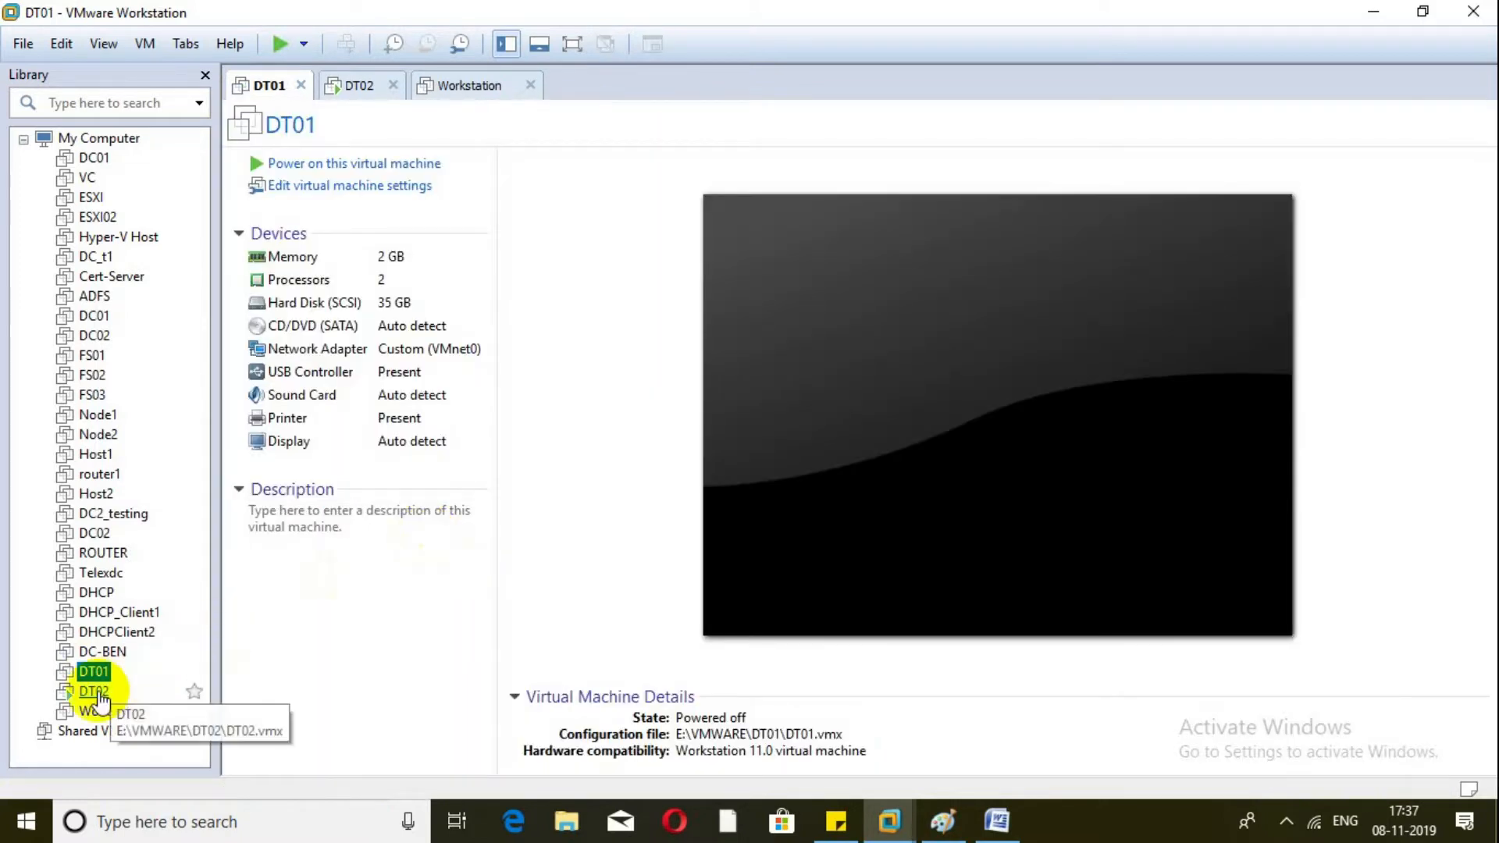
Start ntdsutil from PowerShell on the DT02 virtual machine and allow it to make changes to the computer
click(92, 692)
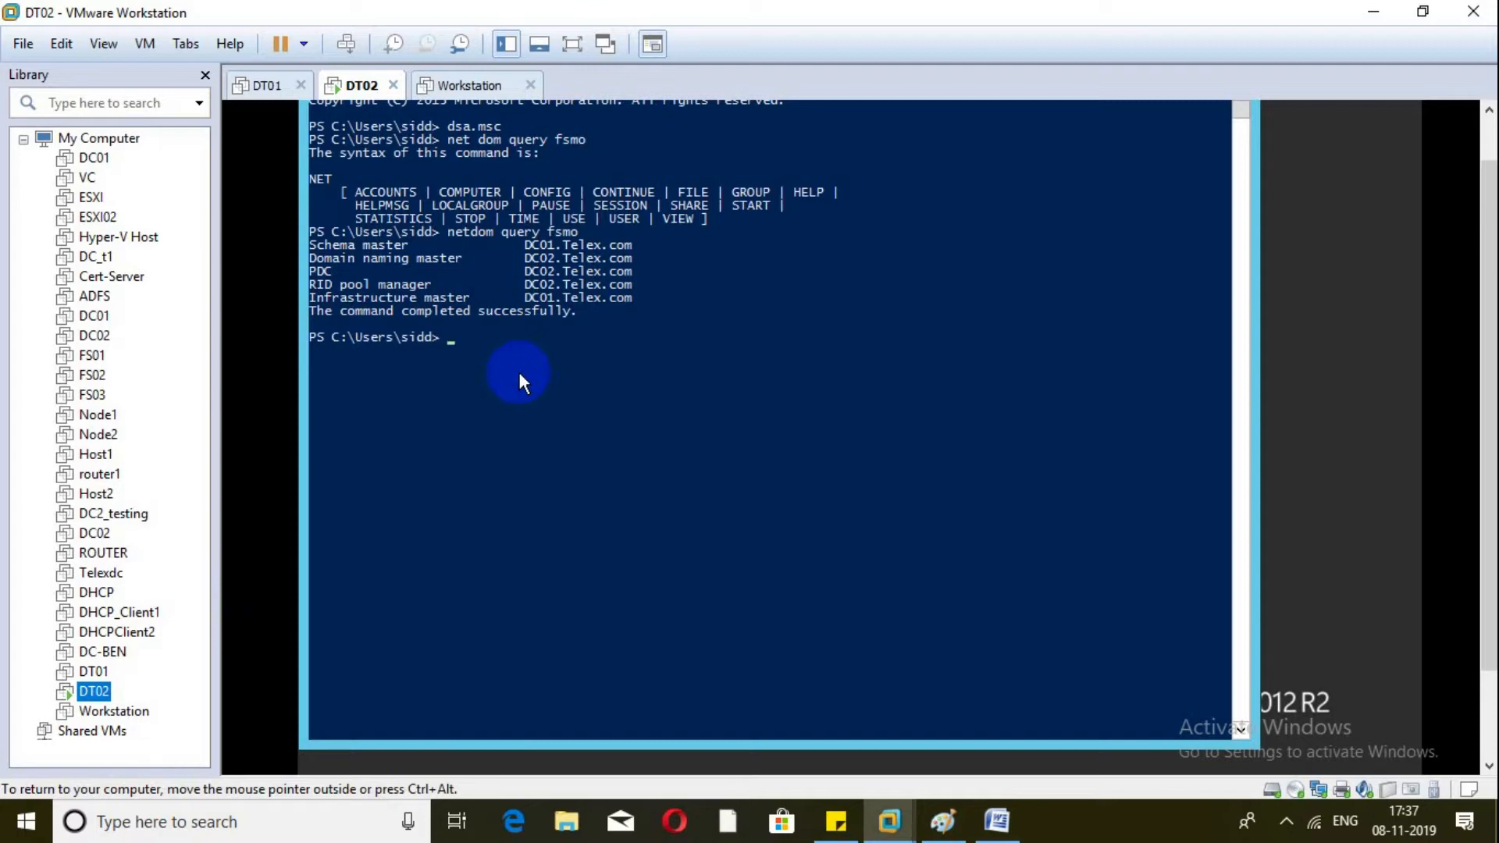
click(519, 370)
text(ntdsutil)
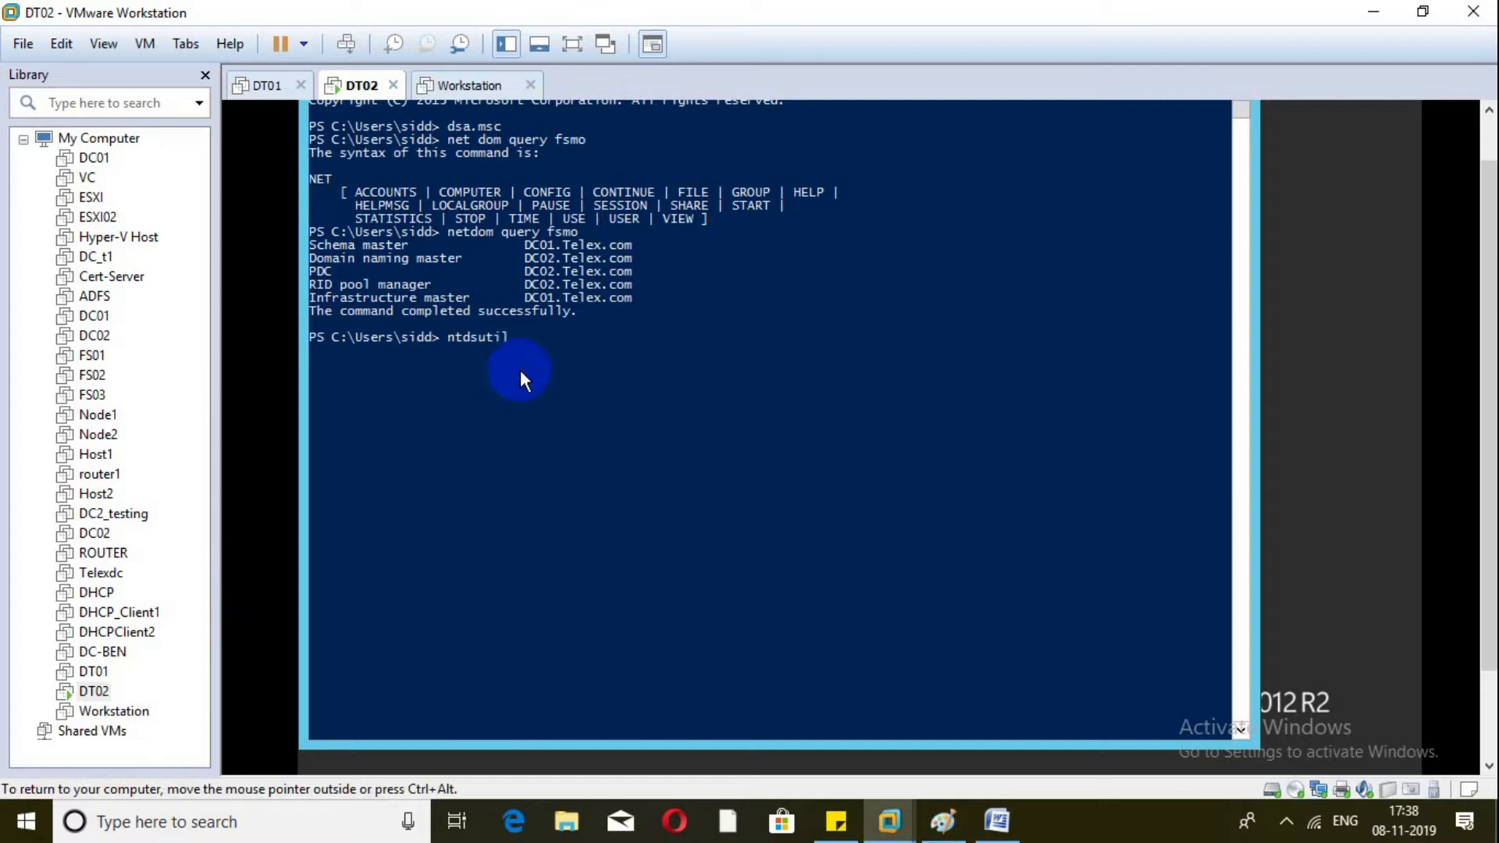
key(Return)
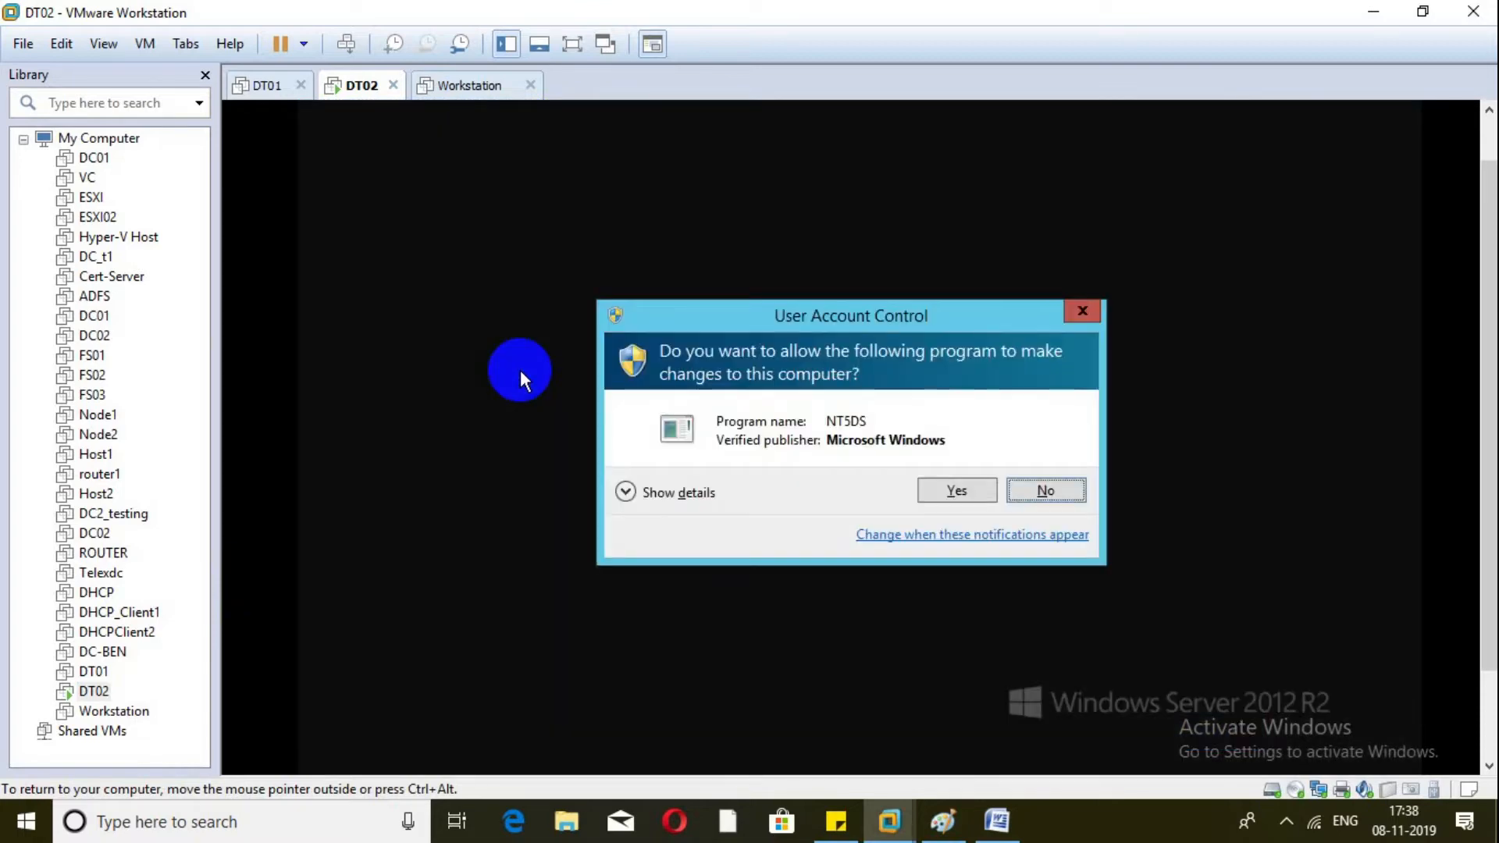
click(973, 495)
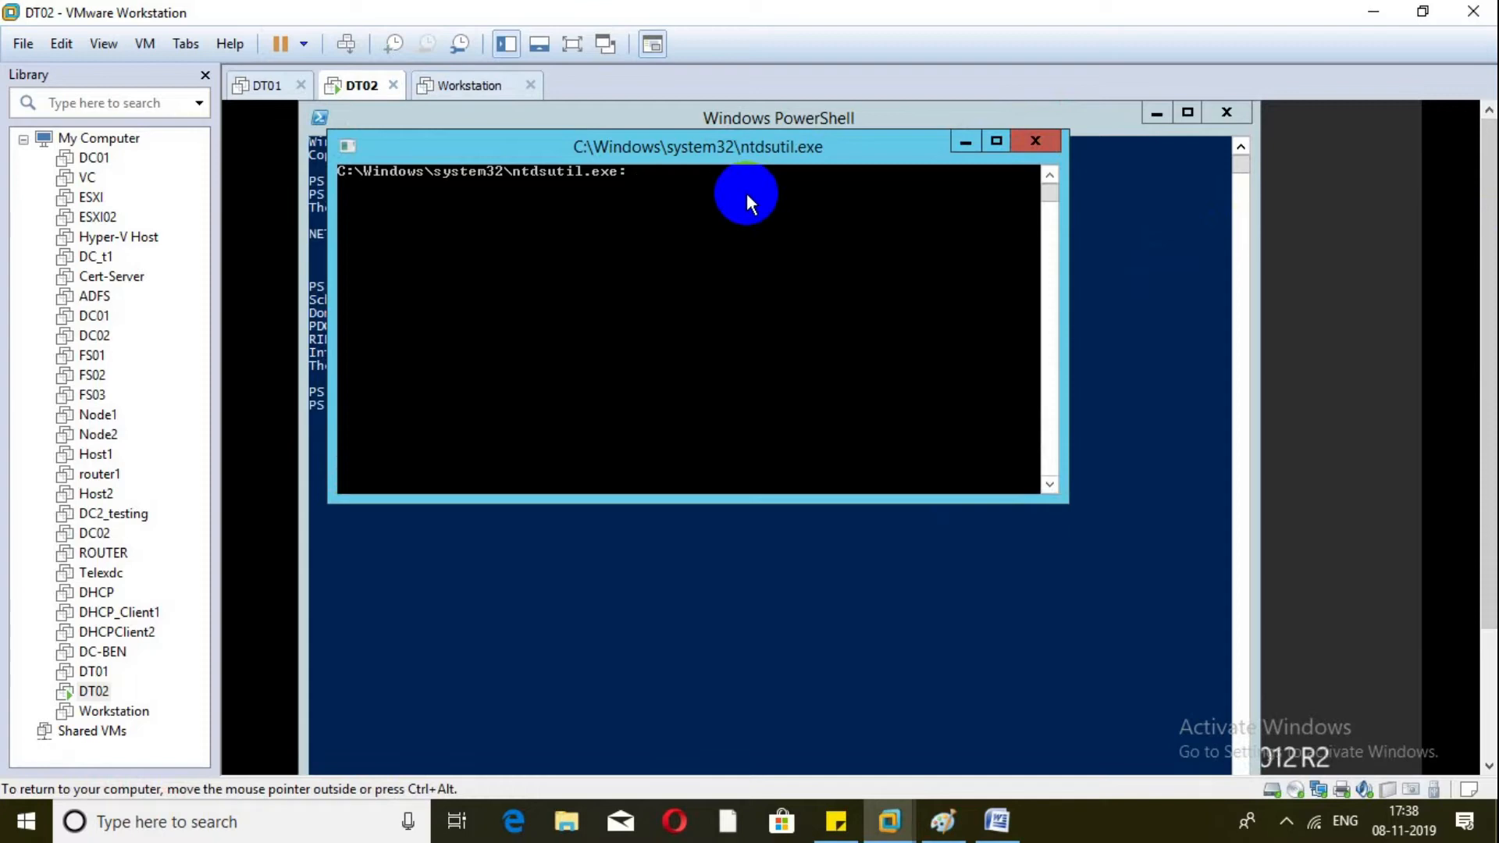
List the ntdsutil commands with help and enter the Metadata cleanup context
text(help)
key(Return)
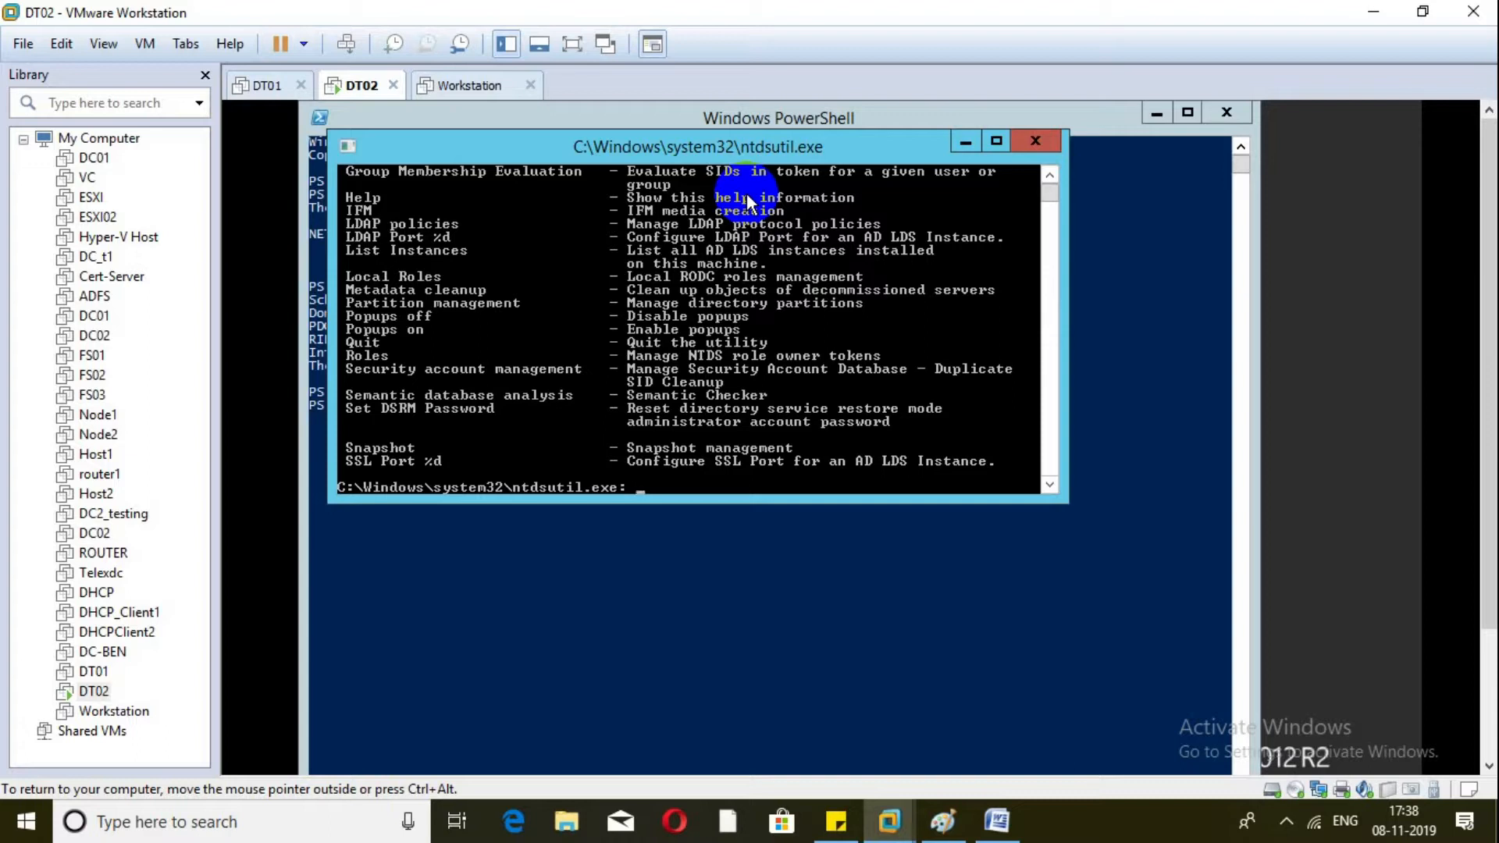
text(ta)
key(BackSpace)
key(BackSpace)
key(BackSpace)
key(BackSpace)
text(Metadata cleanup)
key(Return)
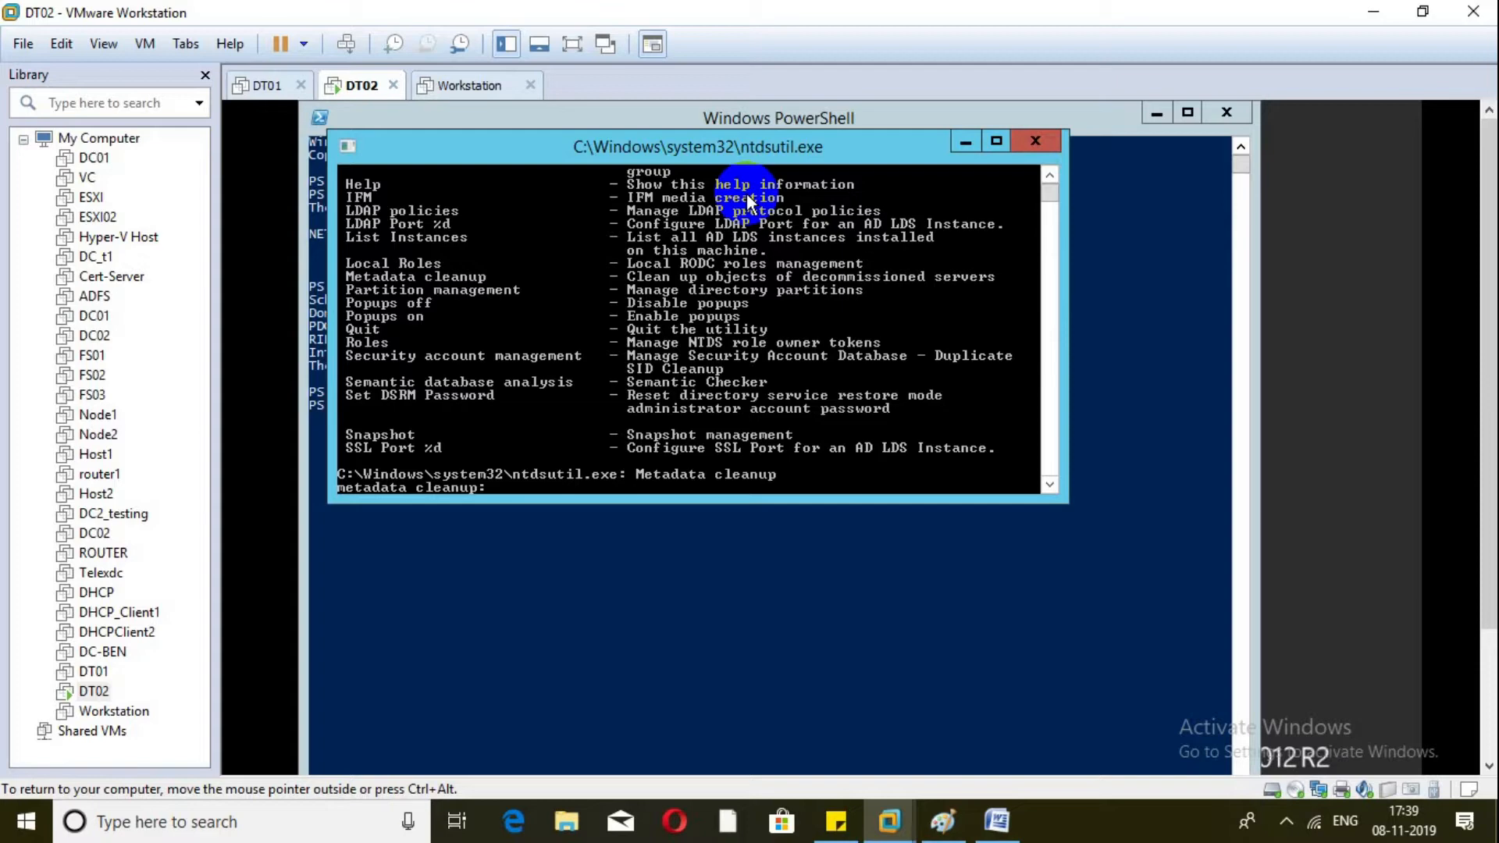
List the metadata cleanup commands and enter the connections context
text(help)
key(Return)
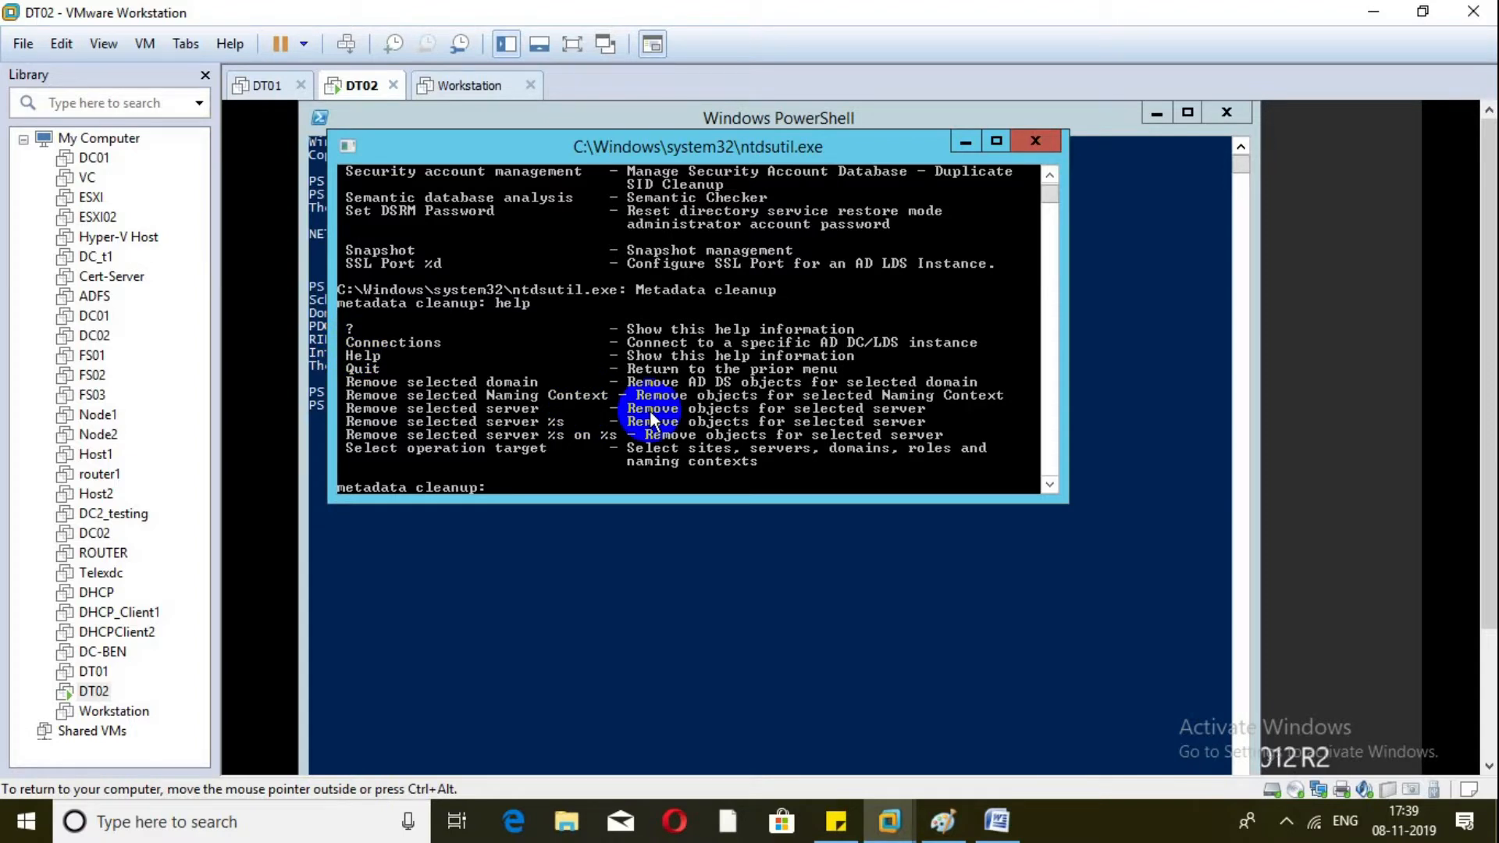
text(connections)
key(Return)
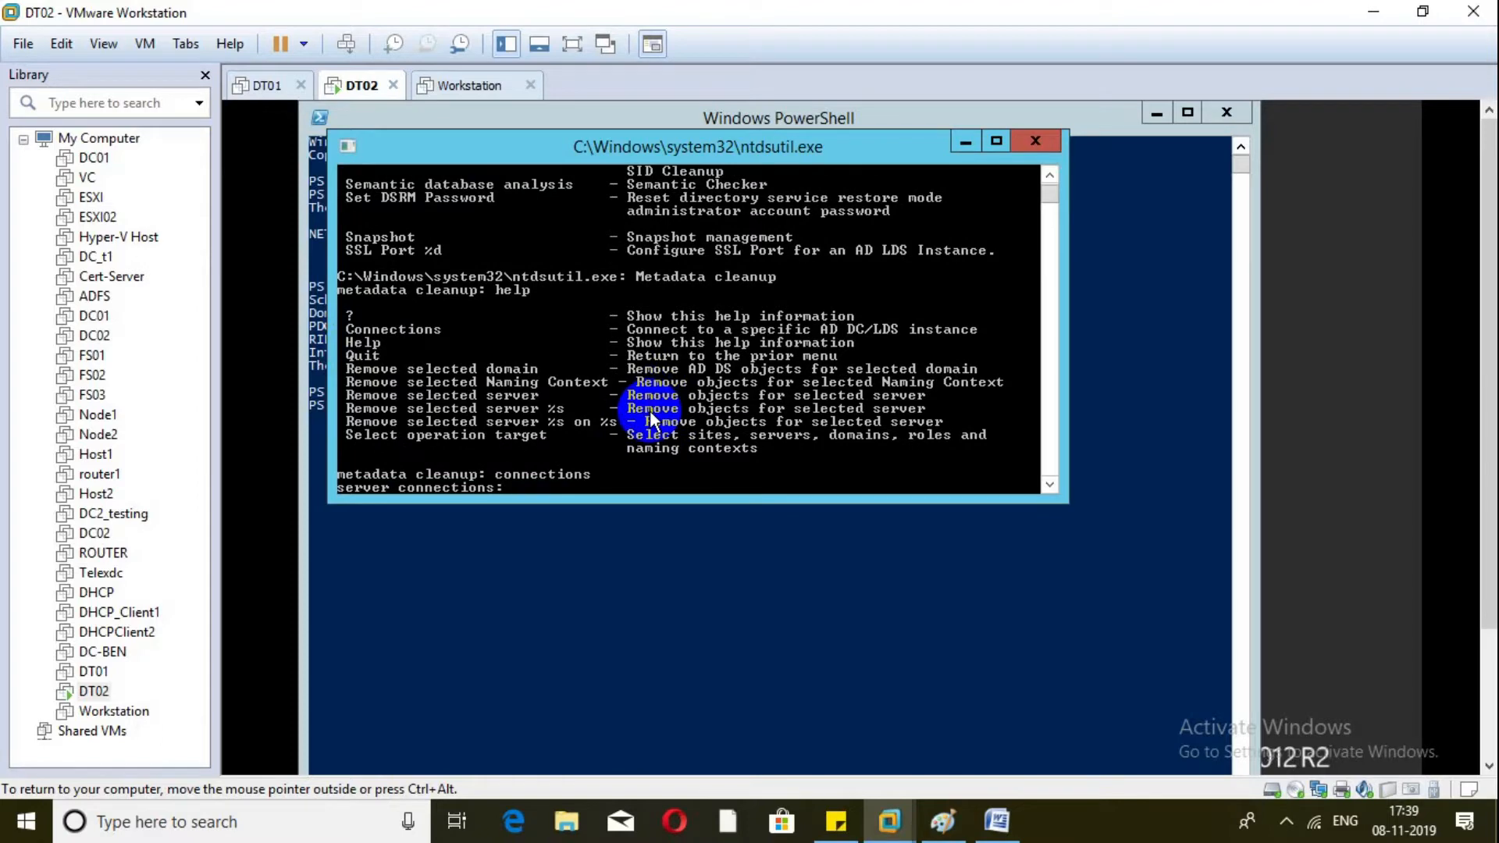
List the server connections commands and connect to server dc02.telex.com
text(help)
key(Return)
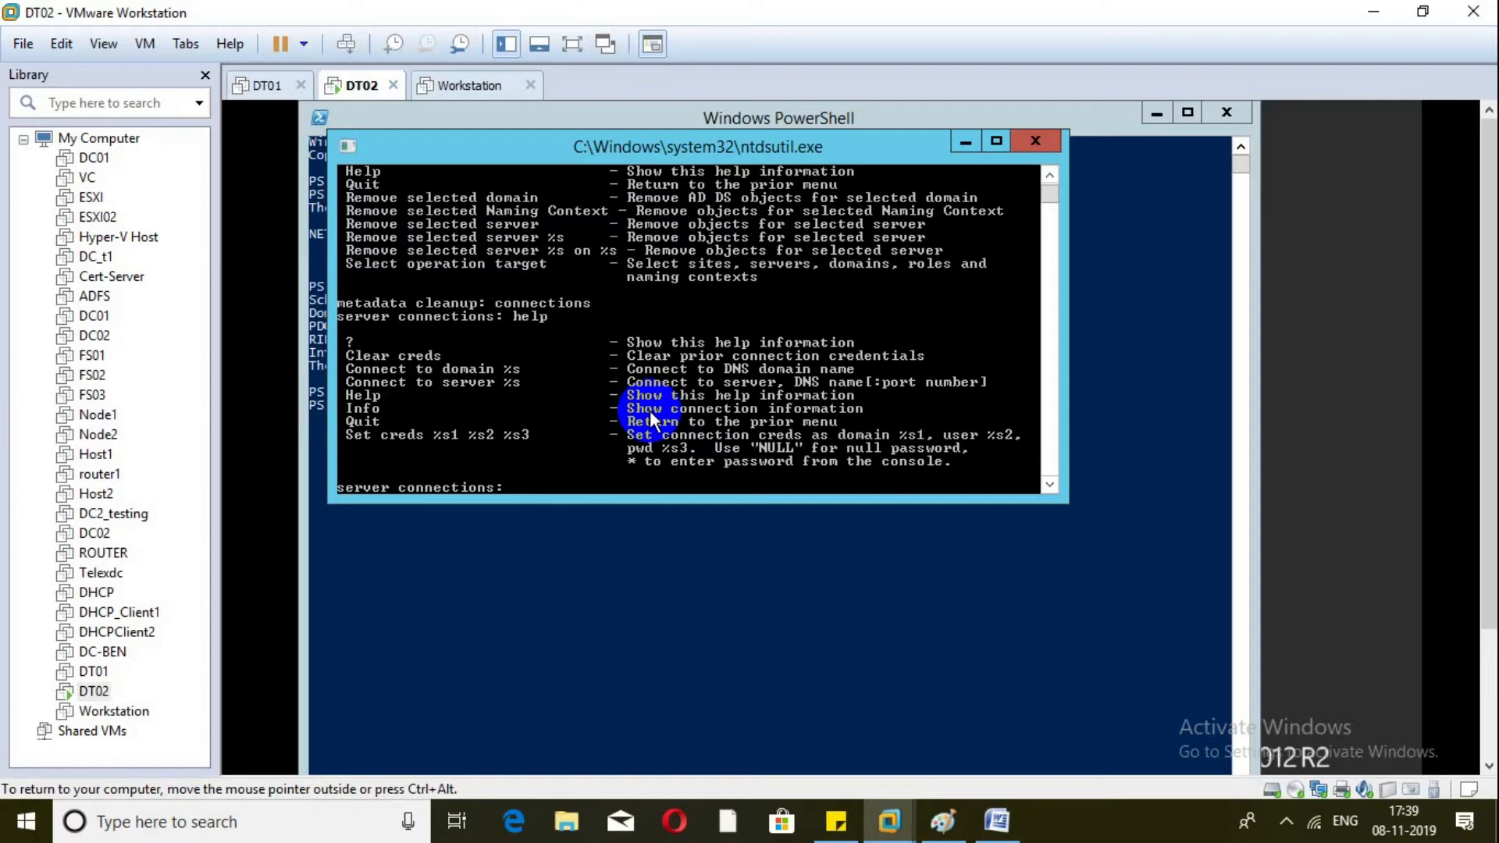
text(connect)
text( to server dc02.tele)
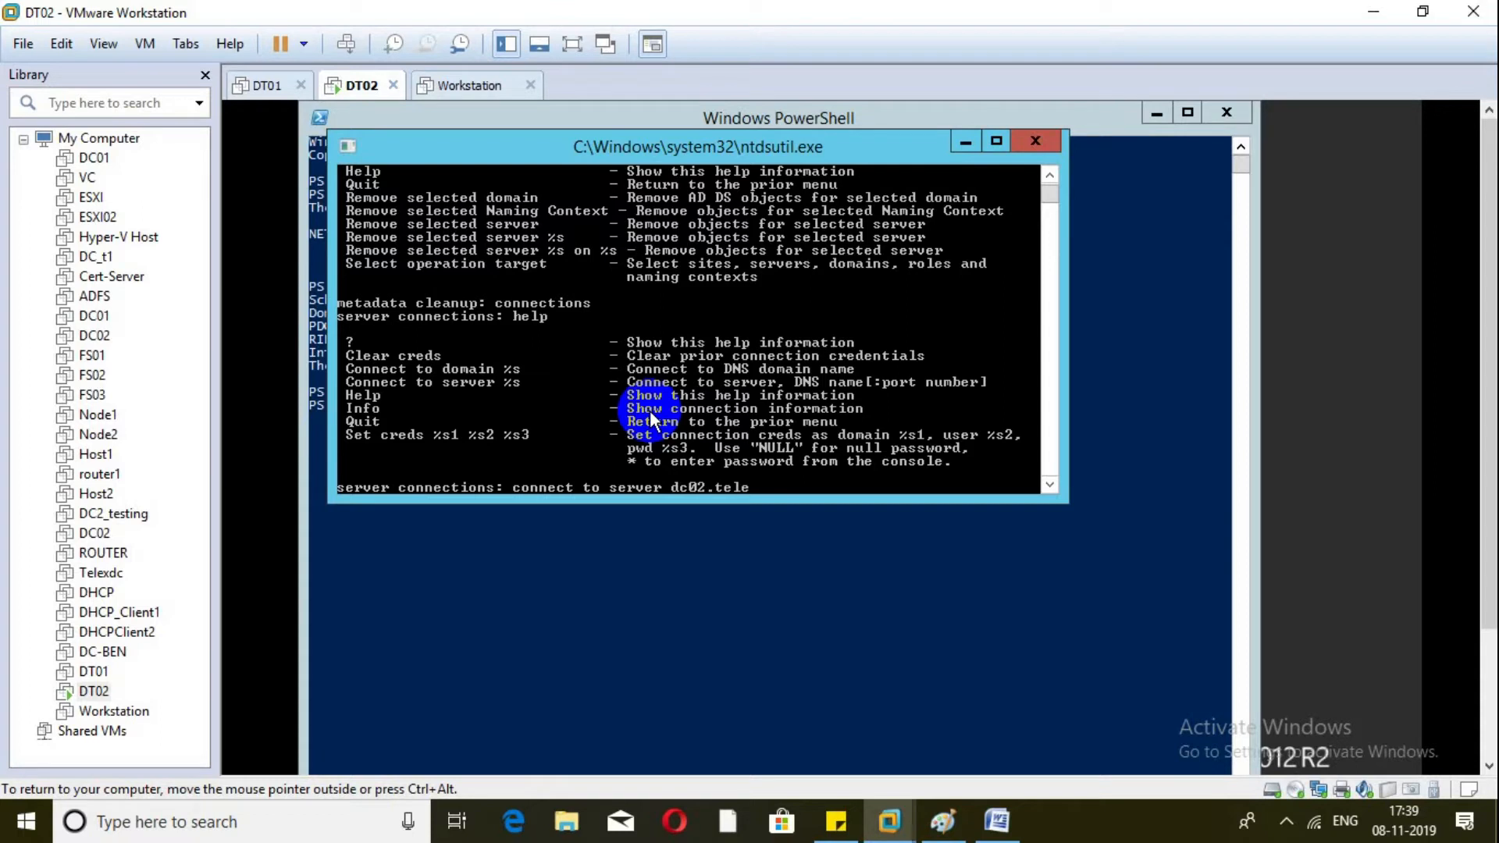
text(x.com)
key(Return)
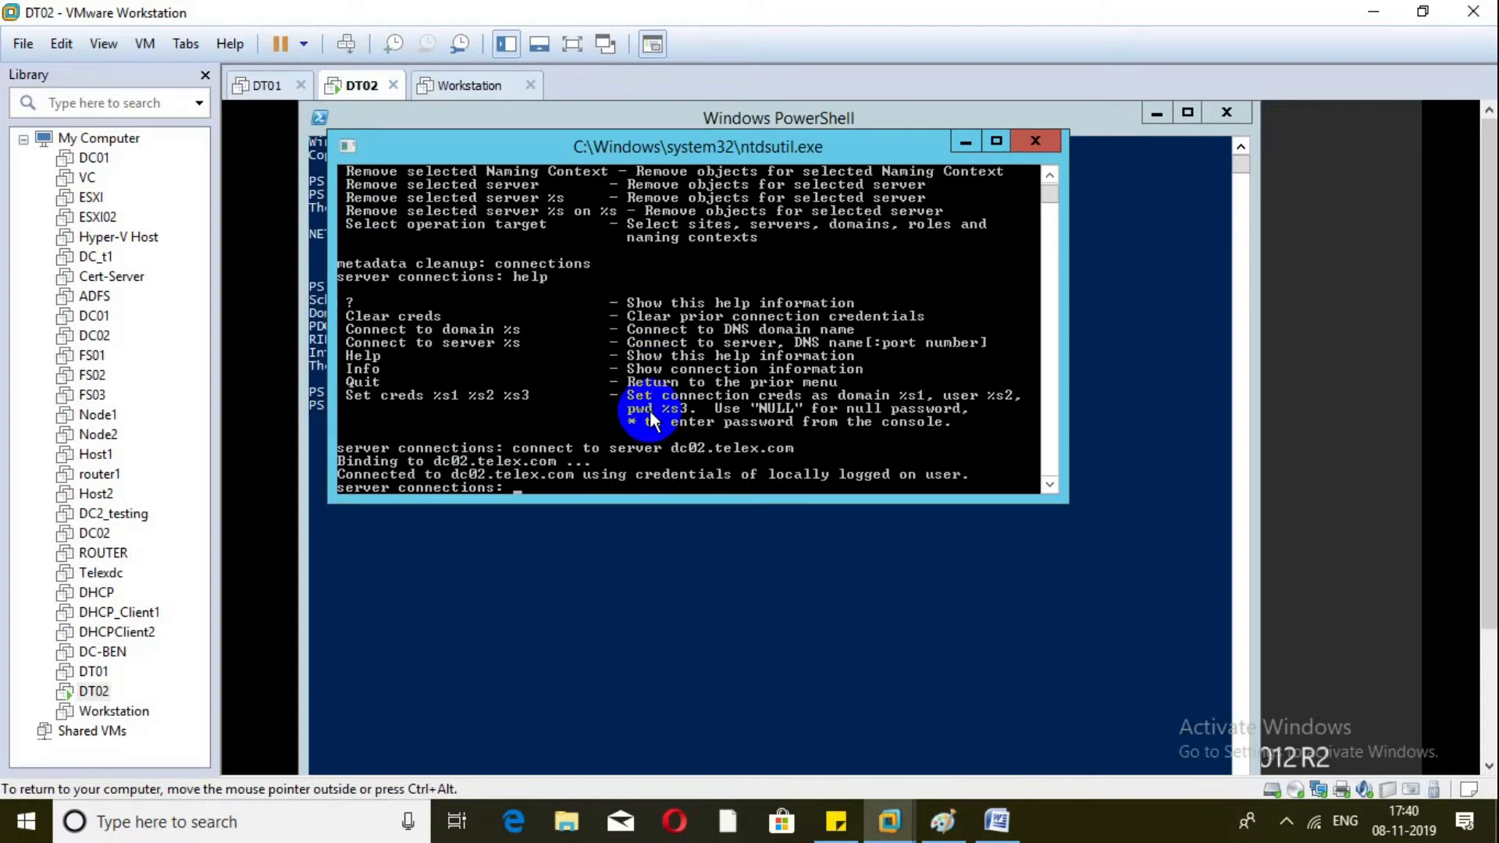
Quit server connections to return to metadata cleanup and list its commands again
text(quit)
key(Return)
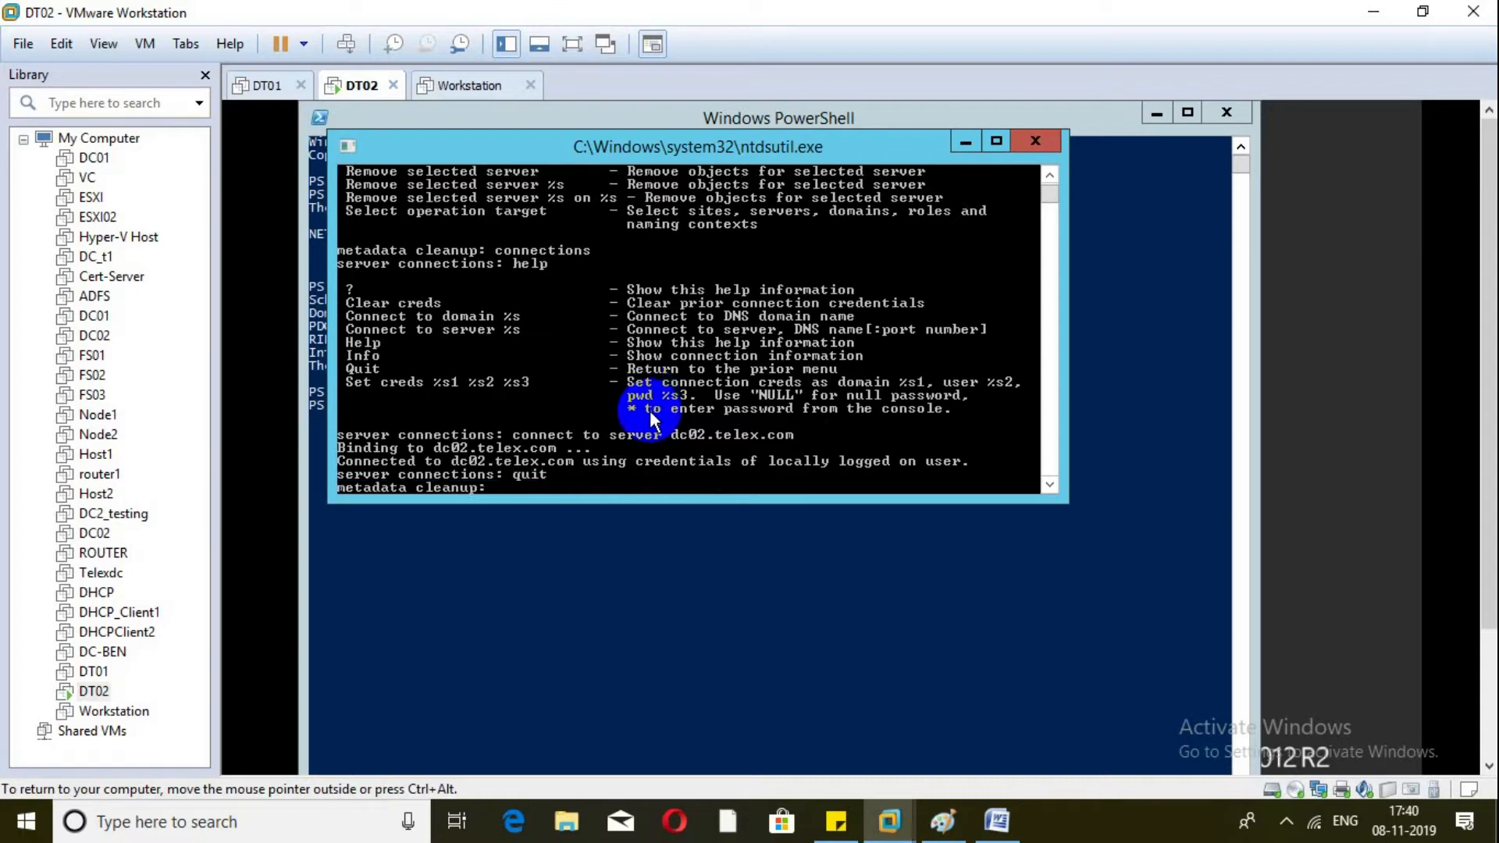
text(help)
key(Return)
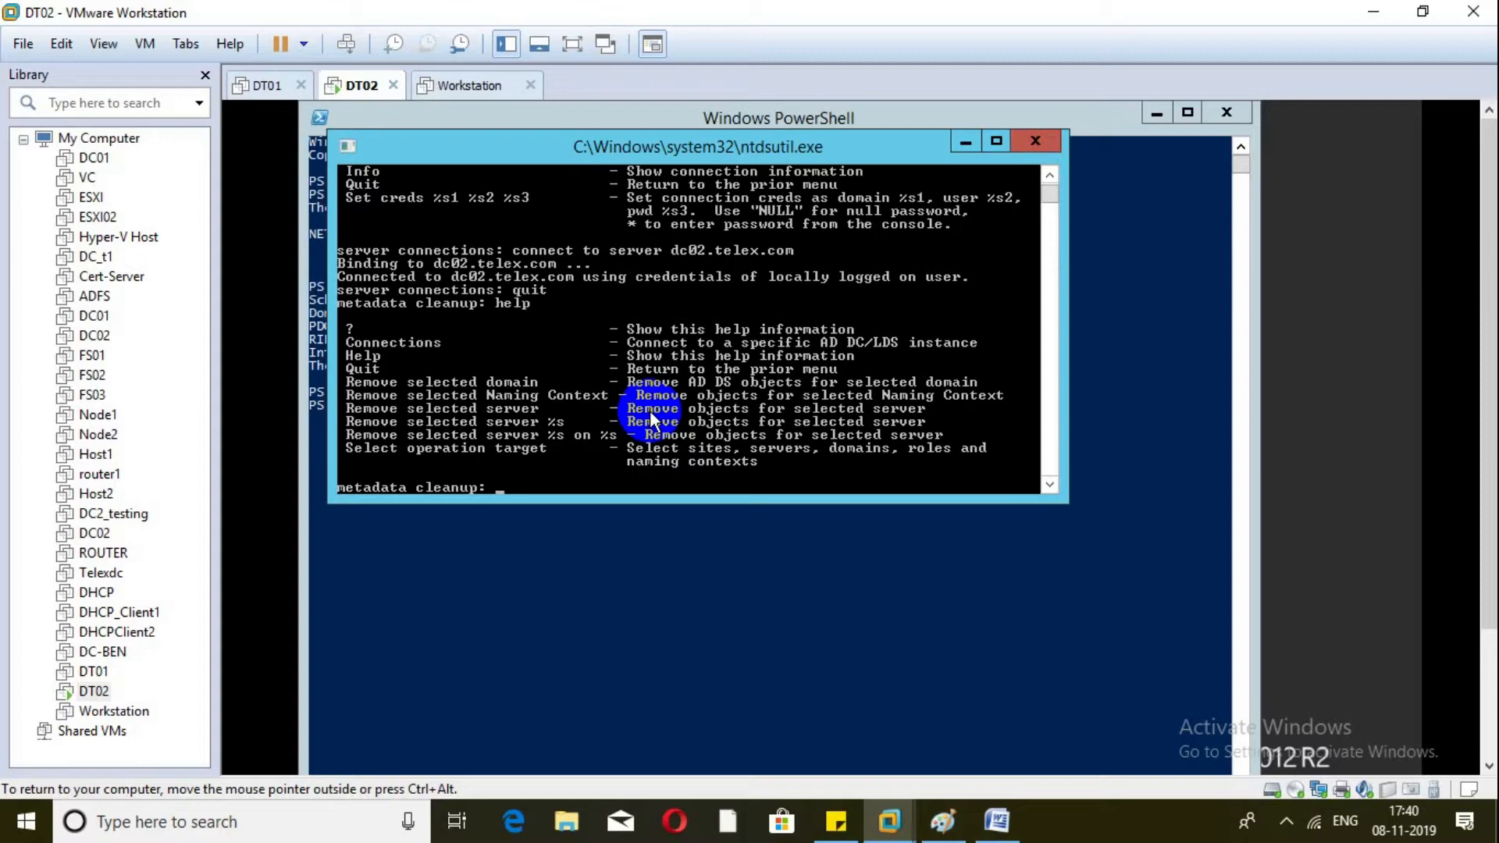
Enter the select operation target context and list its available commands
text(select operation target)
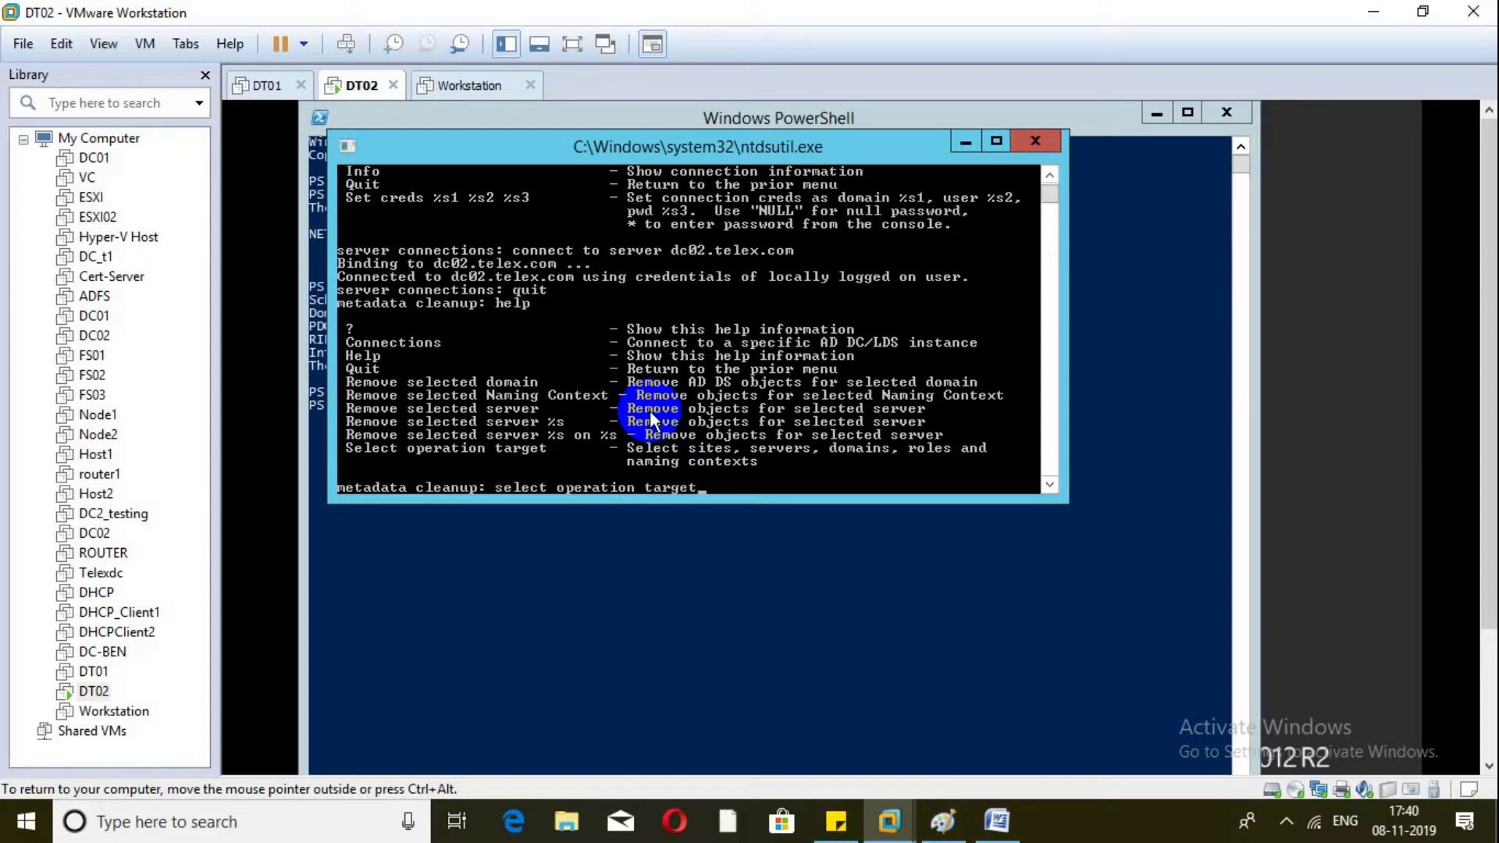
key(Return)
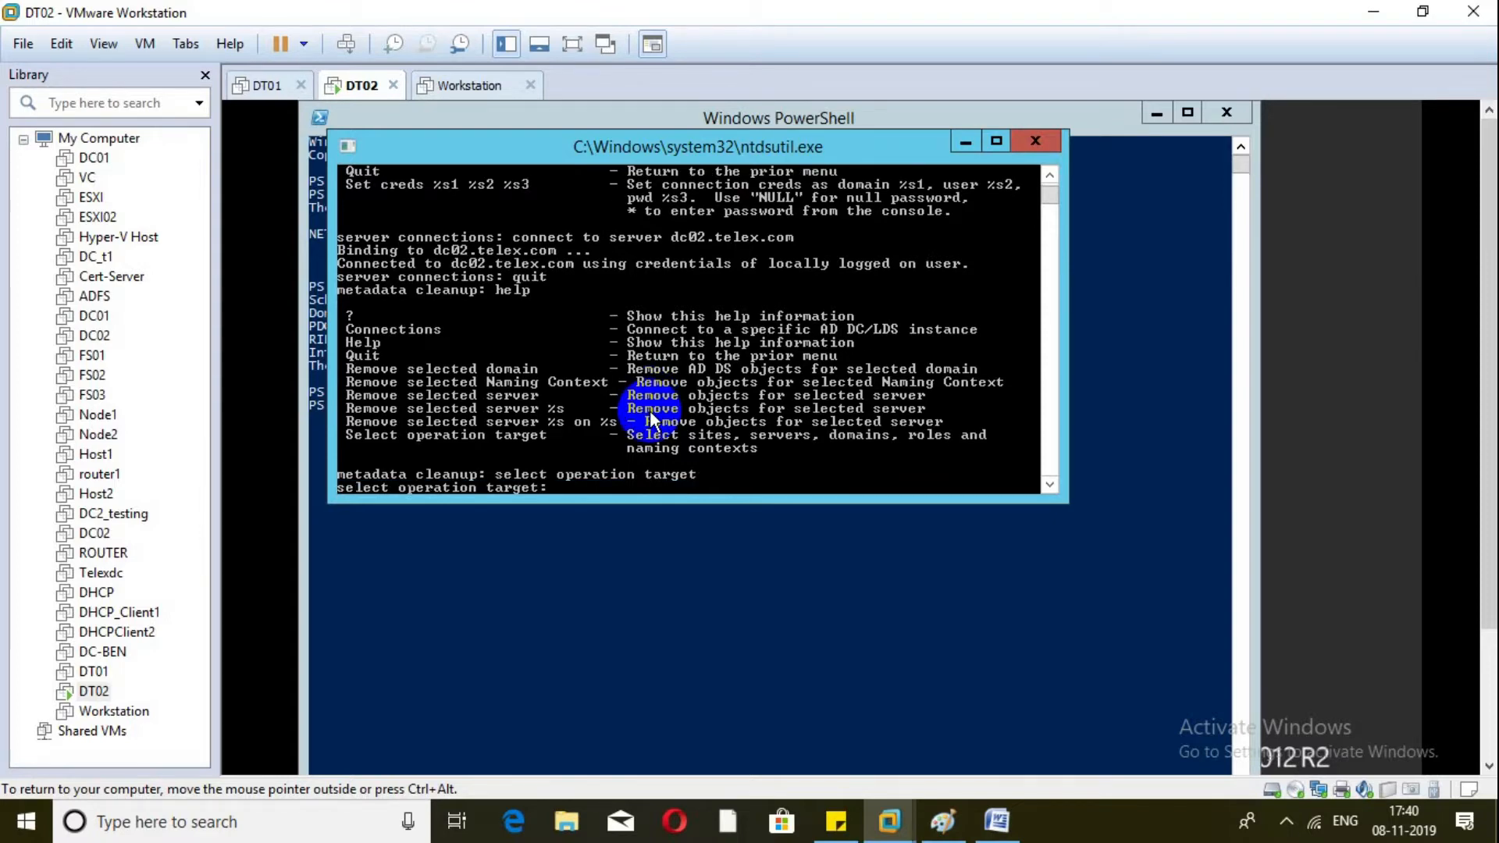
text(help)
key(Return)
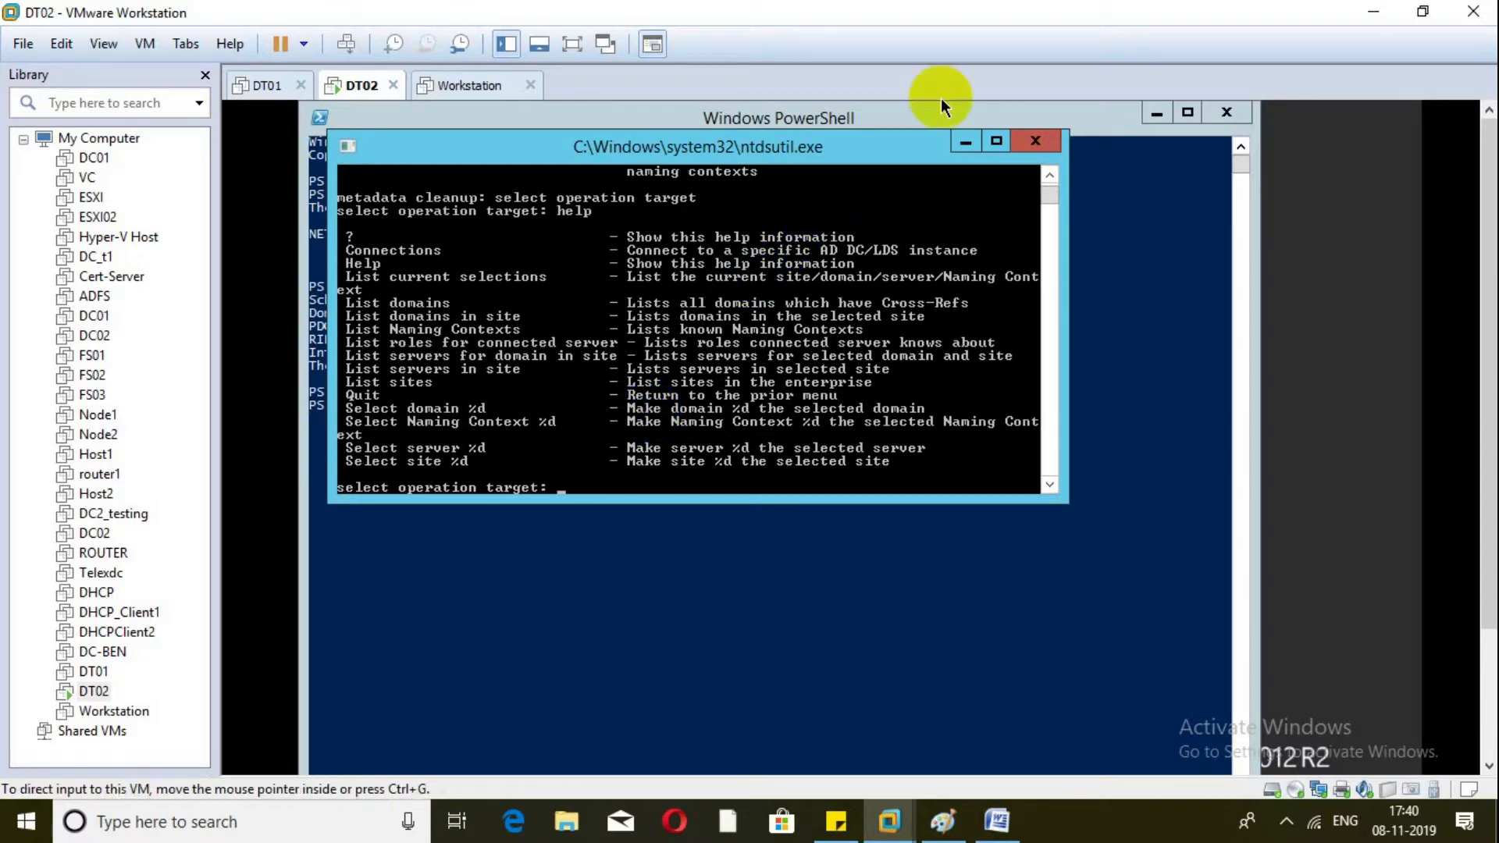
Minimize ntdsutil and open Active Directory Sites and Services from Administrative Tools, bringing its window to the front
click(961, 140)
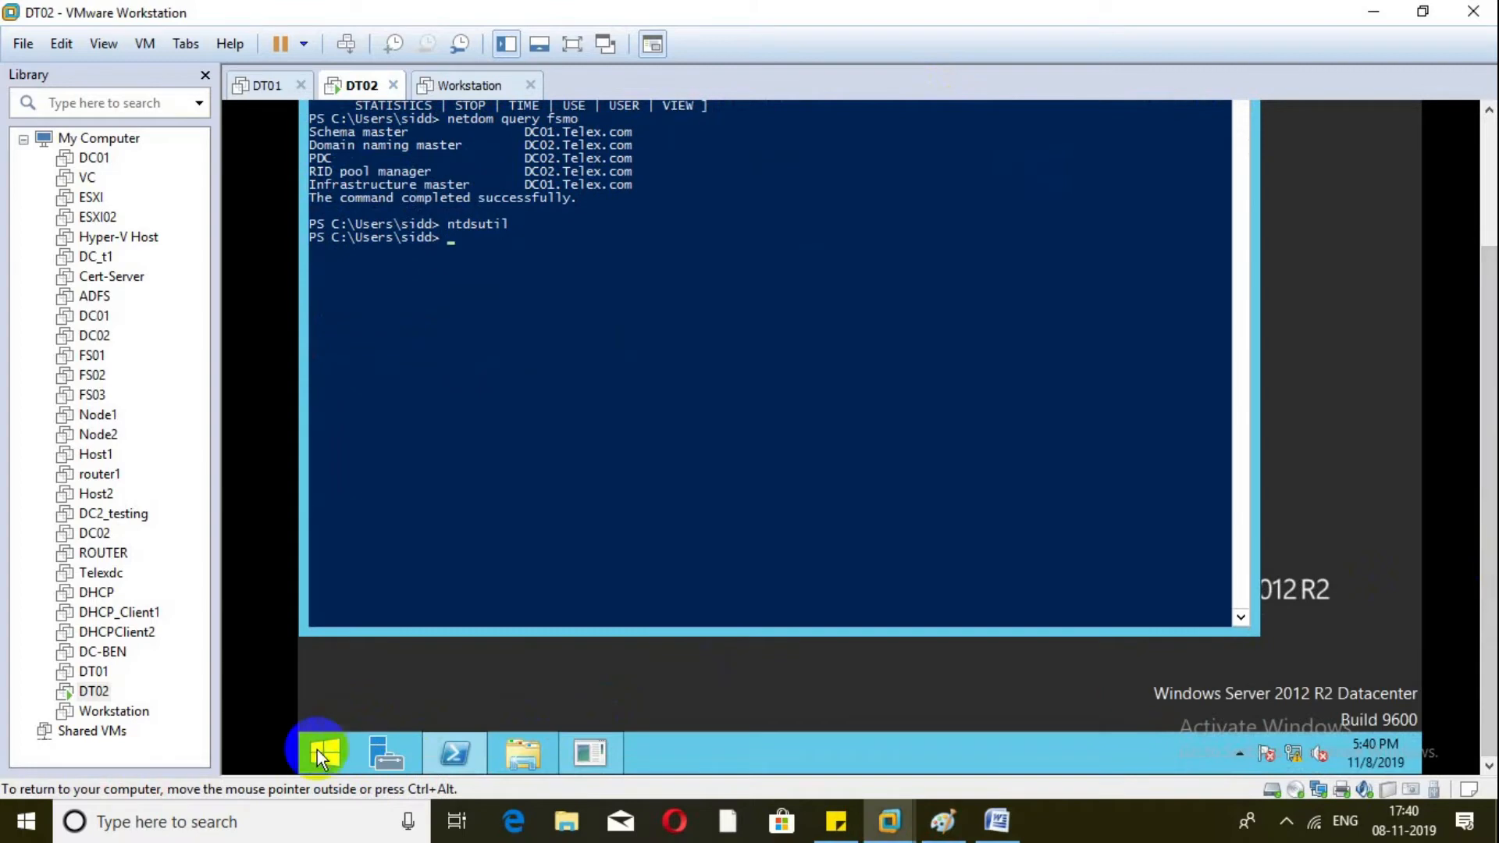
click(317, 750)
click(805, 238)
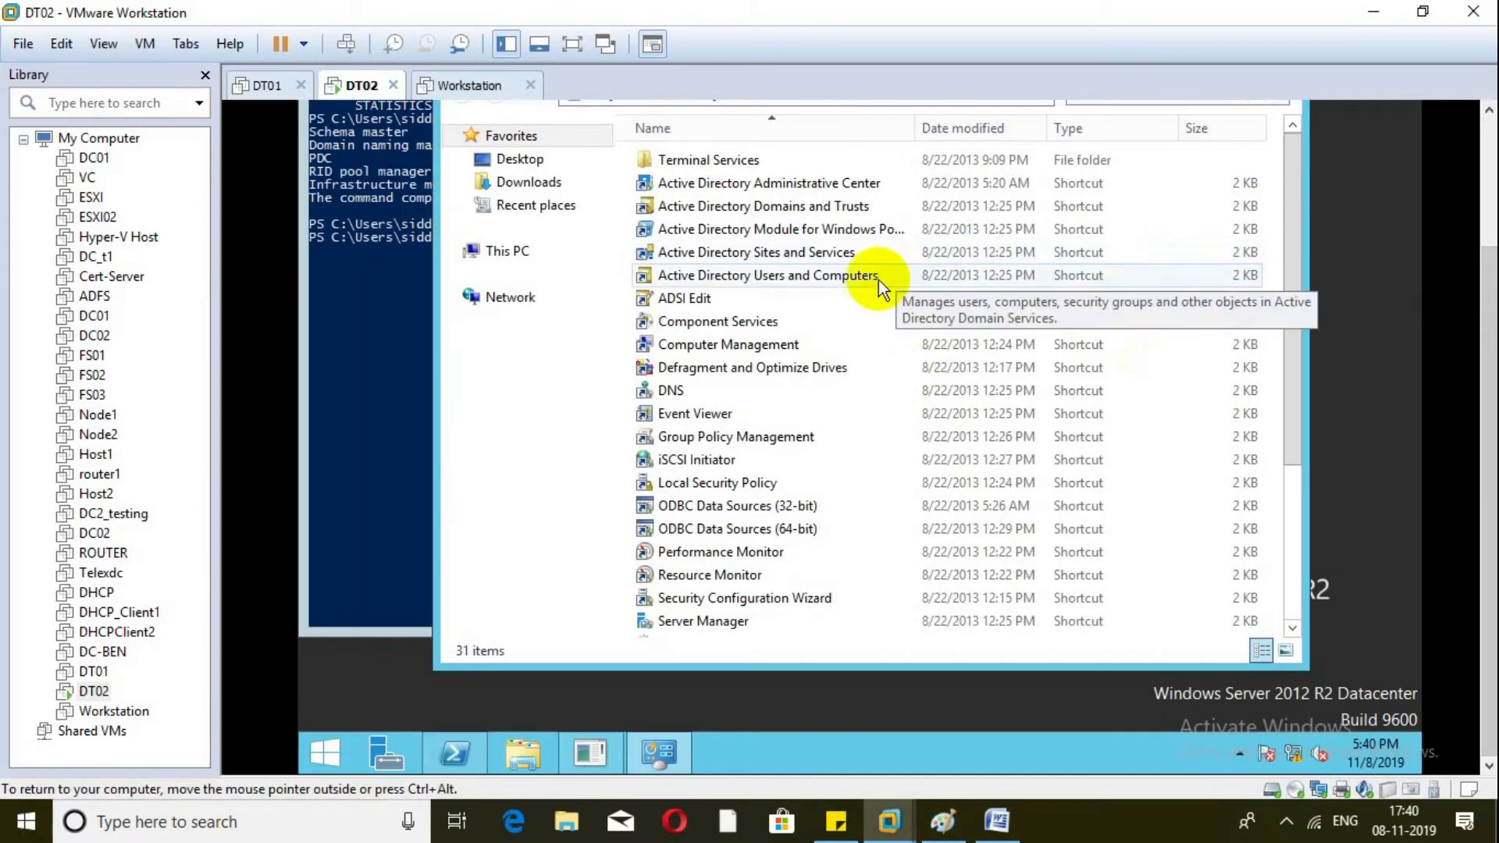
click(752, 260)
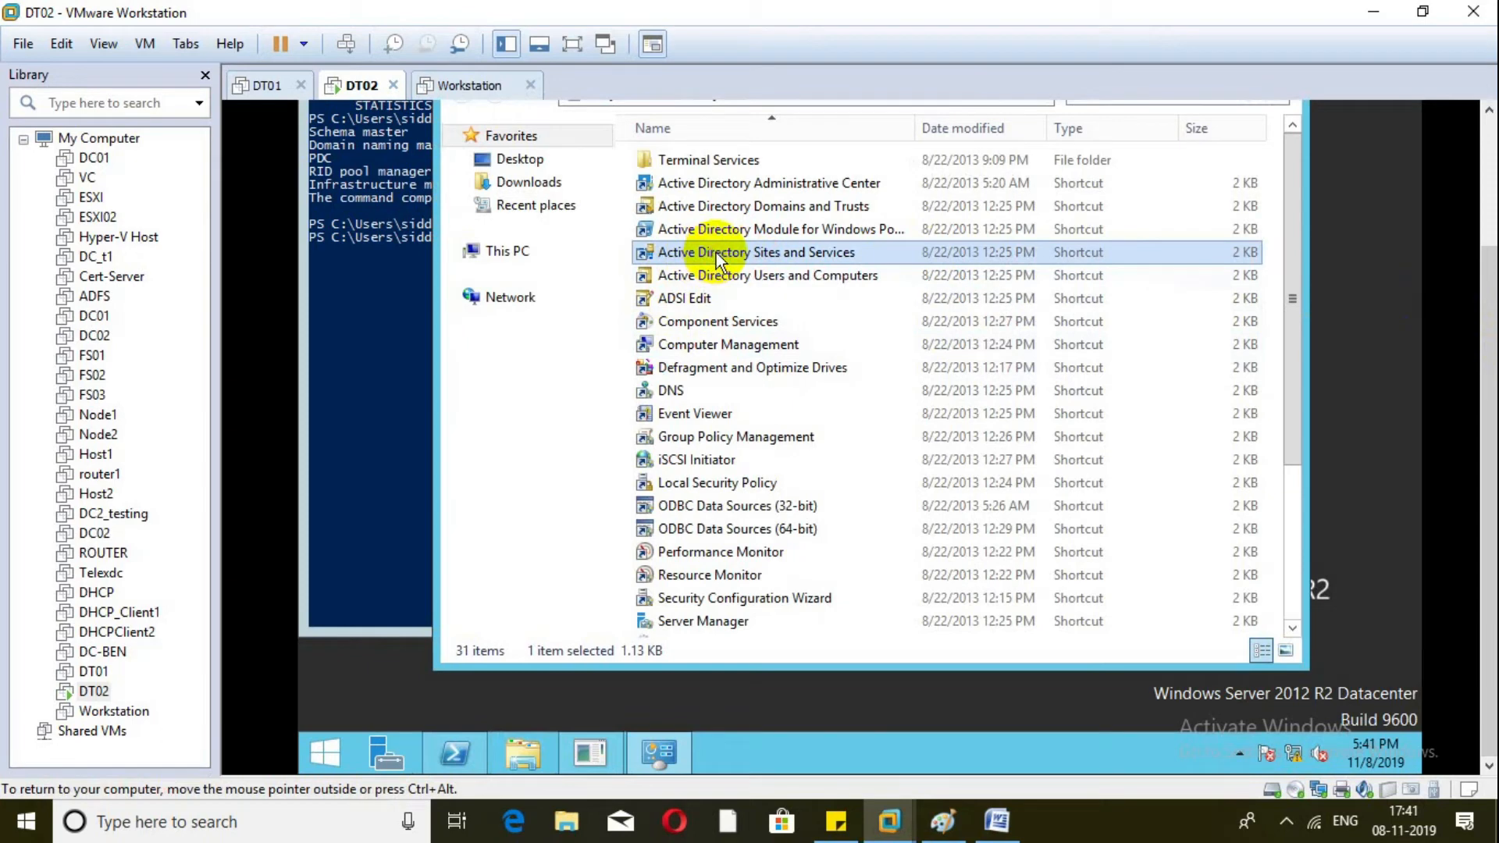
click(1491, 211)
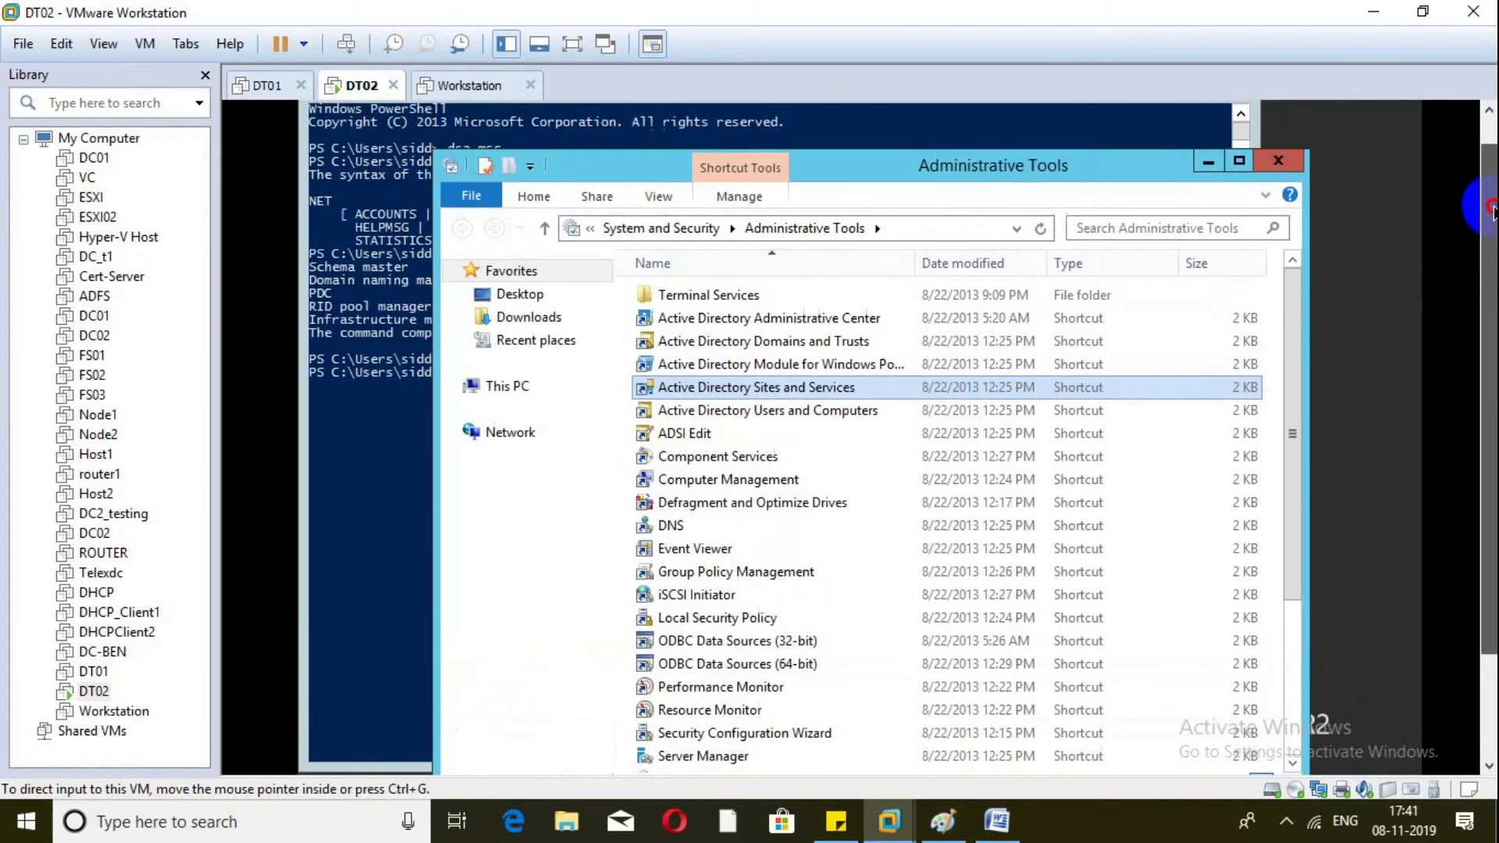
click(1208, 163)
scroll(1489, 468, down, 2)
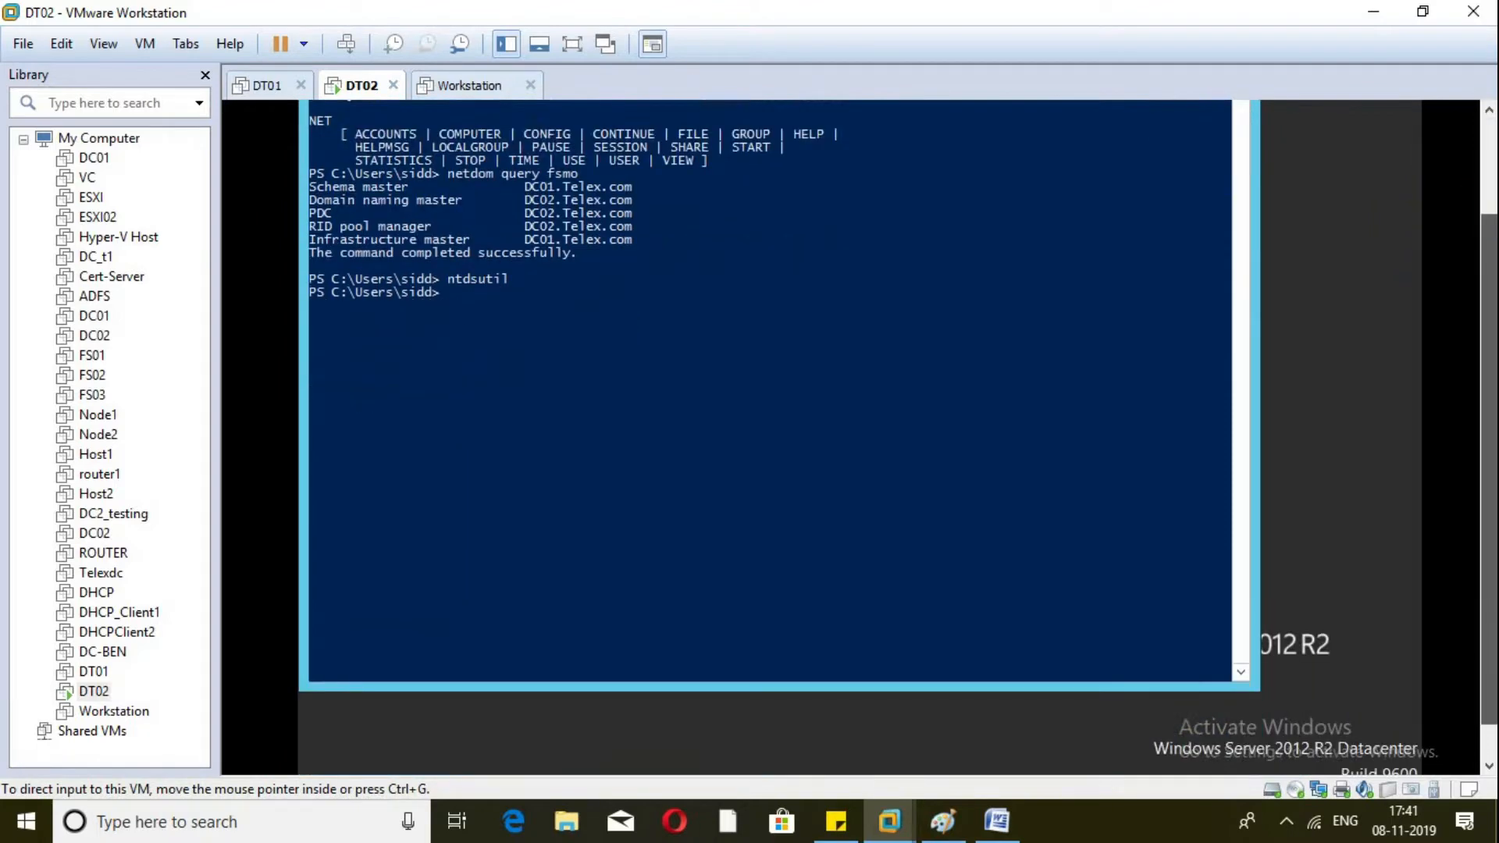
drag(1489, 443, 1487, 478)
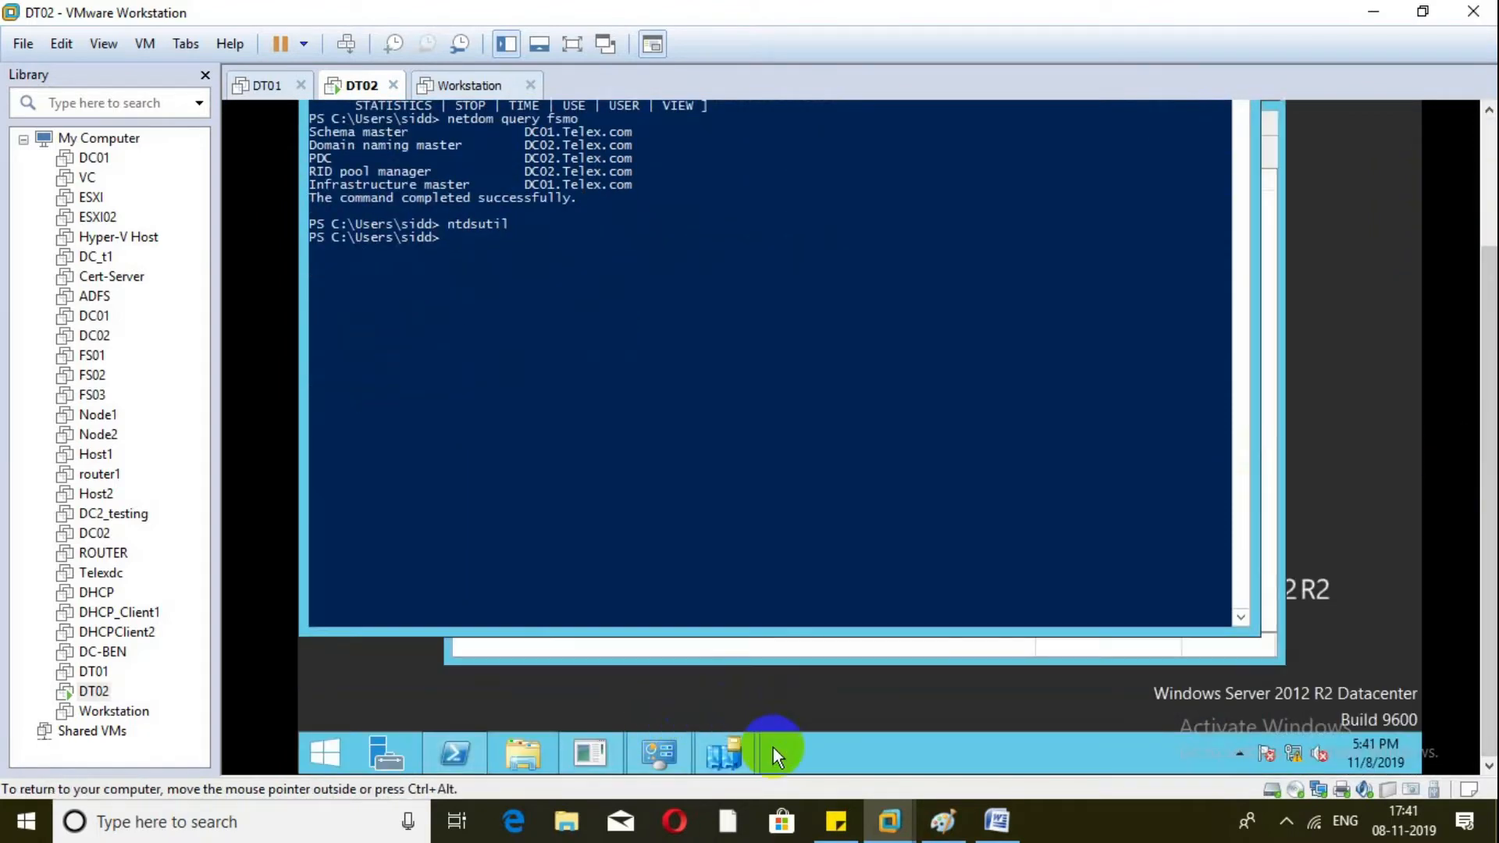
click(1047, 651)
click(526, 317)
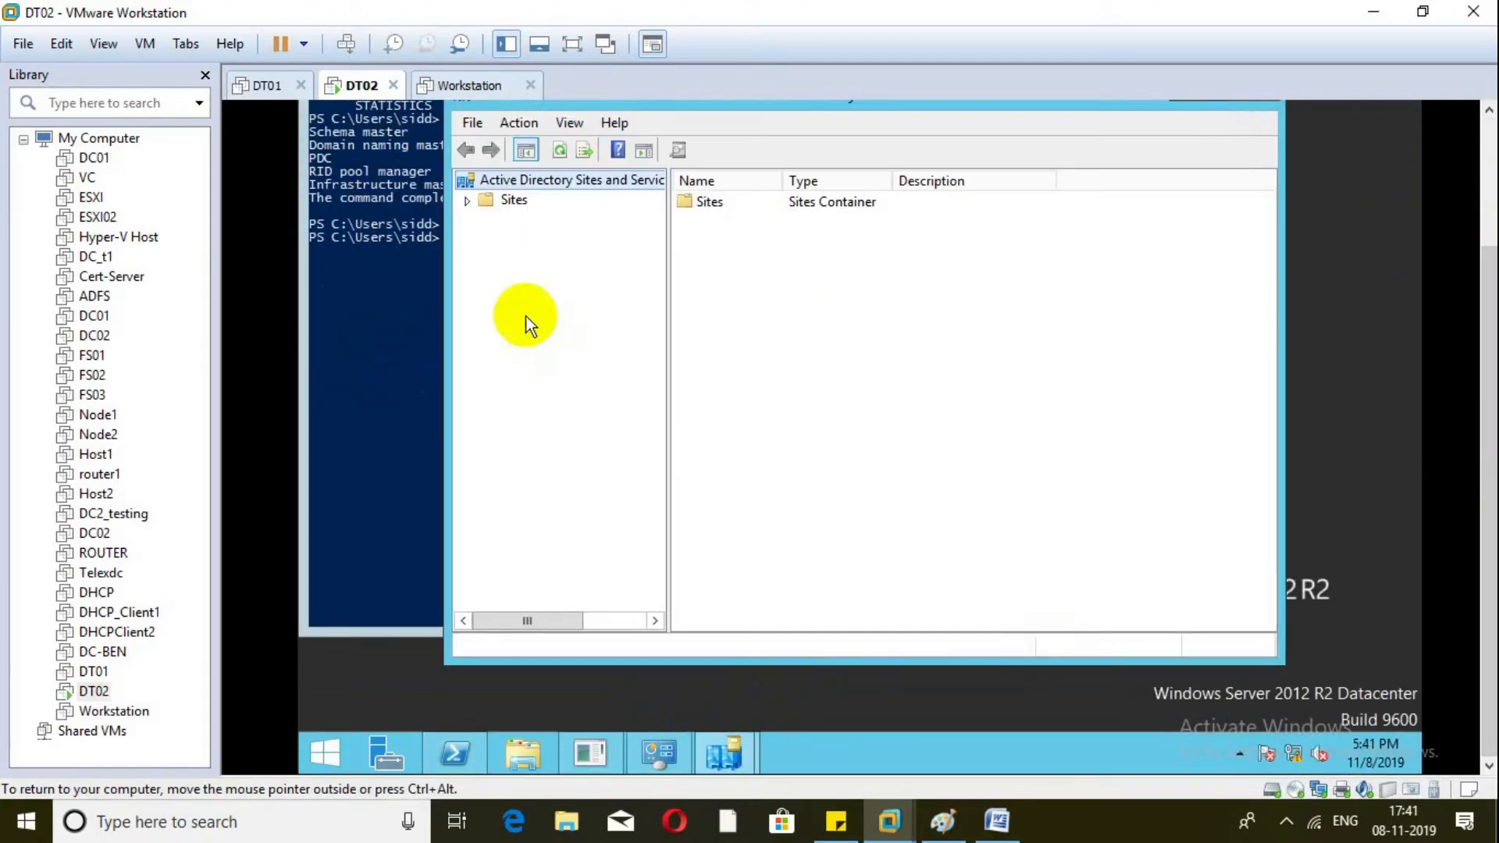
Examine DC01 under the Servers of Default-First-Site-Name and expand Inter-Site Transports in the Sites tree
click(467, 200)
click(488, 259)
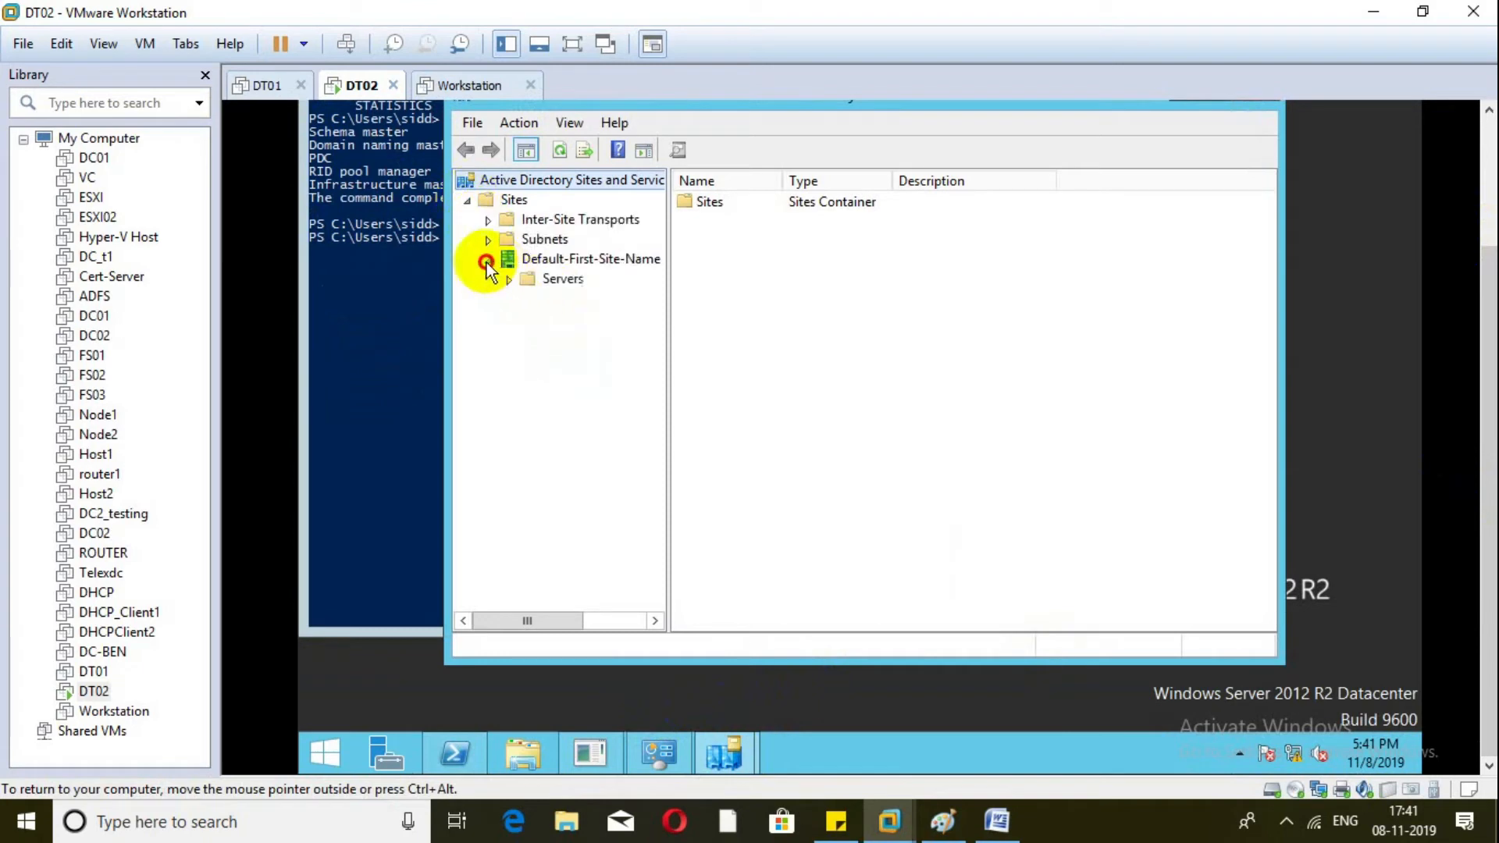
click(509, 278)
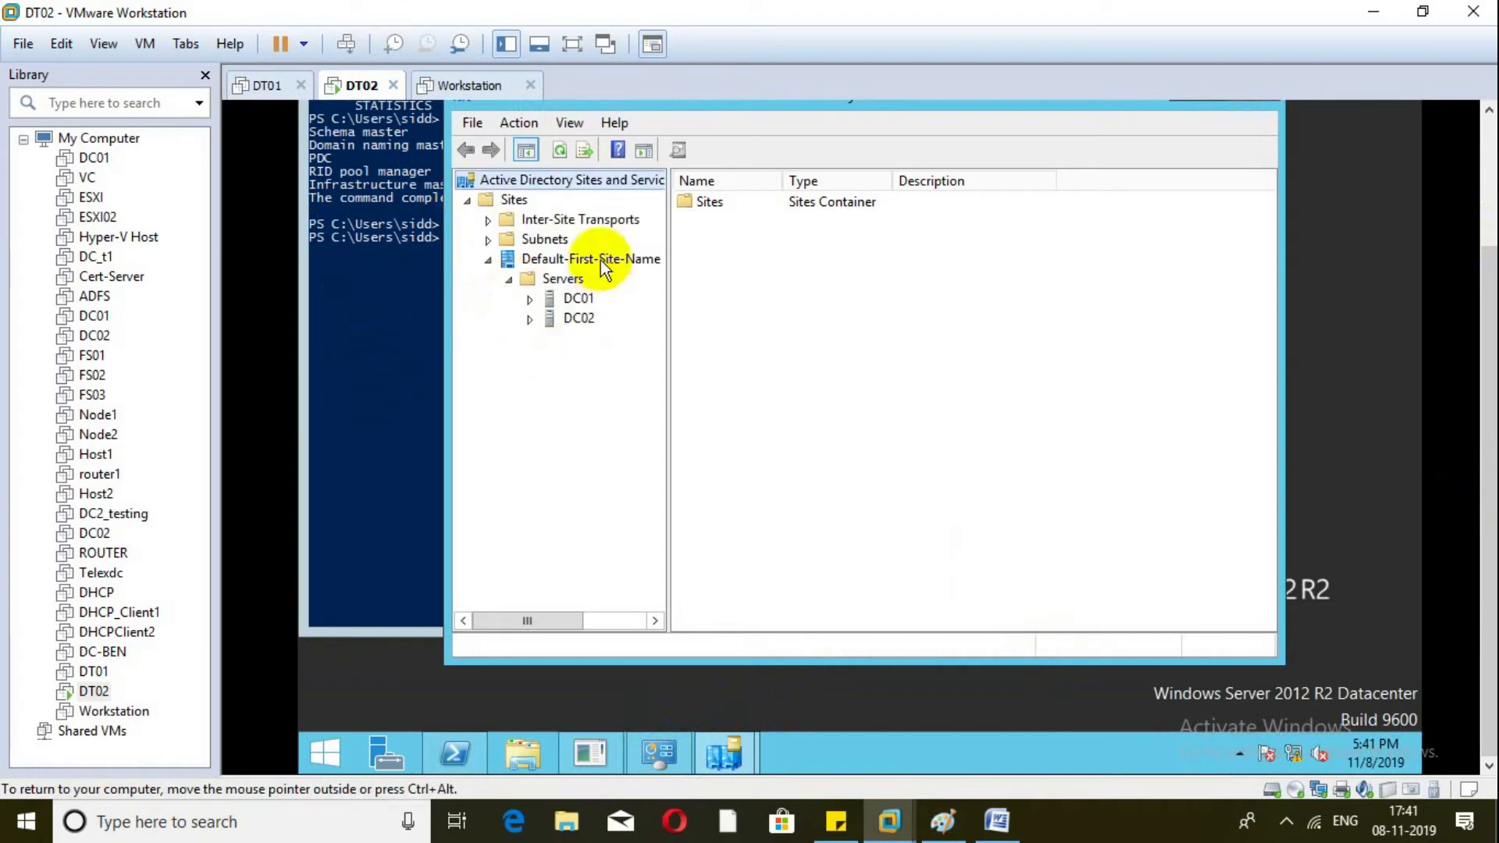
click(529, 299)
click(577, 300)
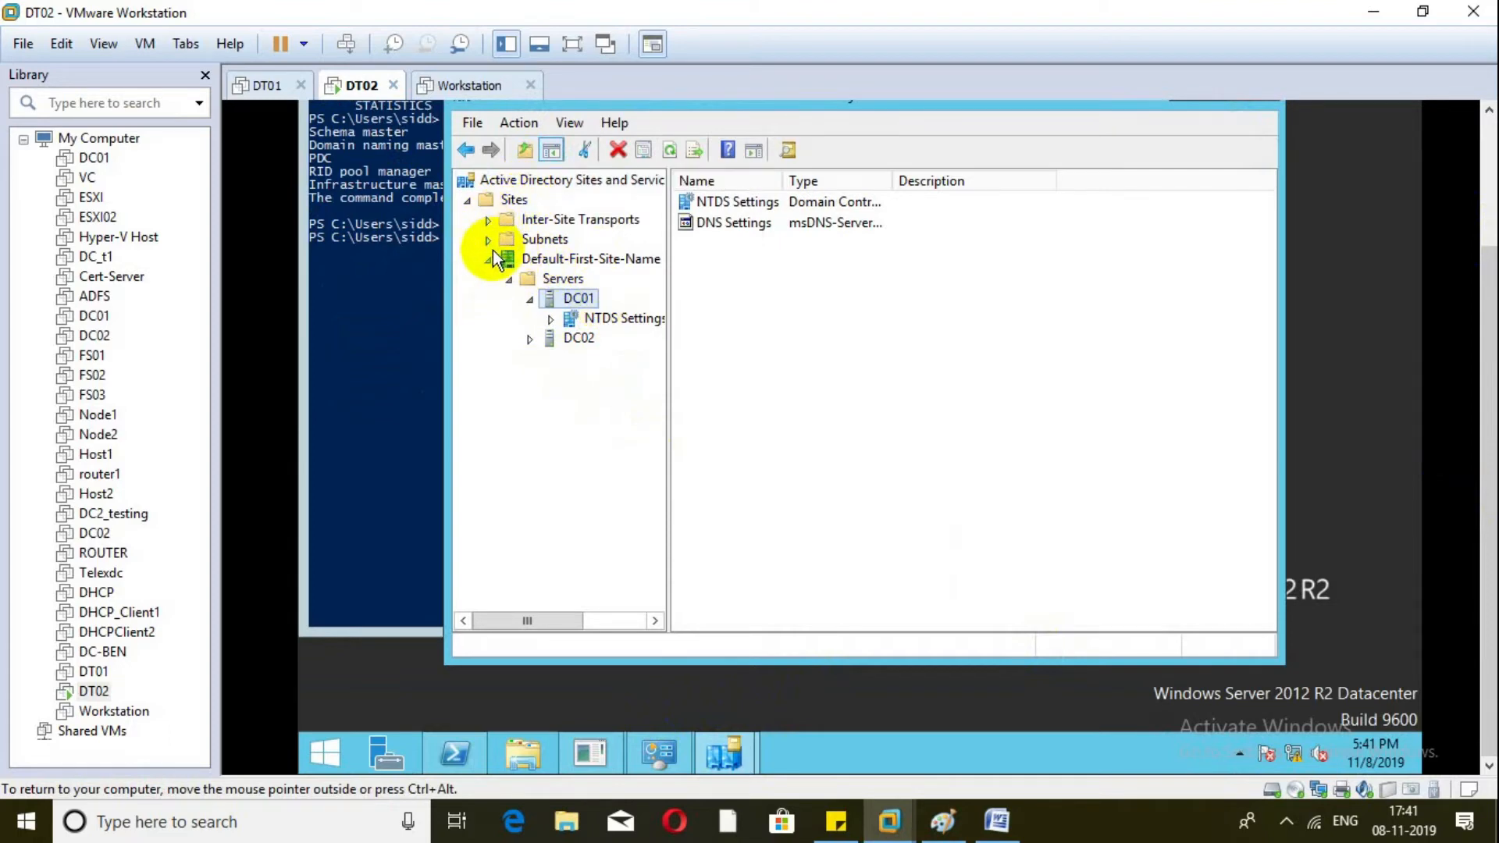
click(489, 220)
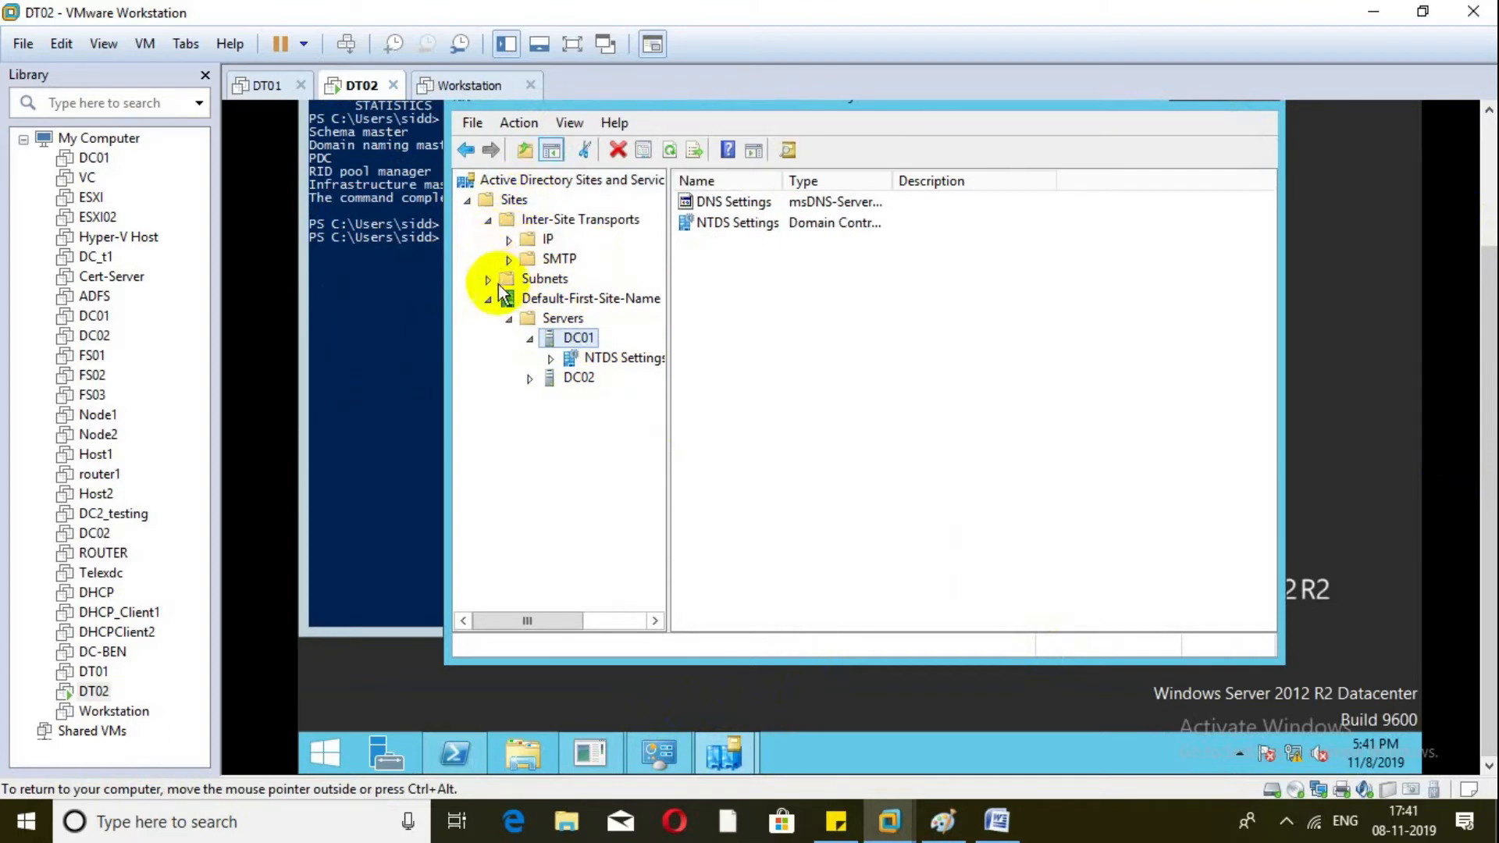
Examine Subnets and Default-First-Site-Name in Active Directory Sites and Services, minimize that window and return to ntdsutil
click(546, 279)
click(575, 299)
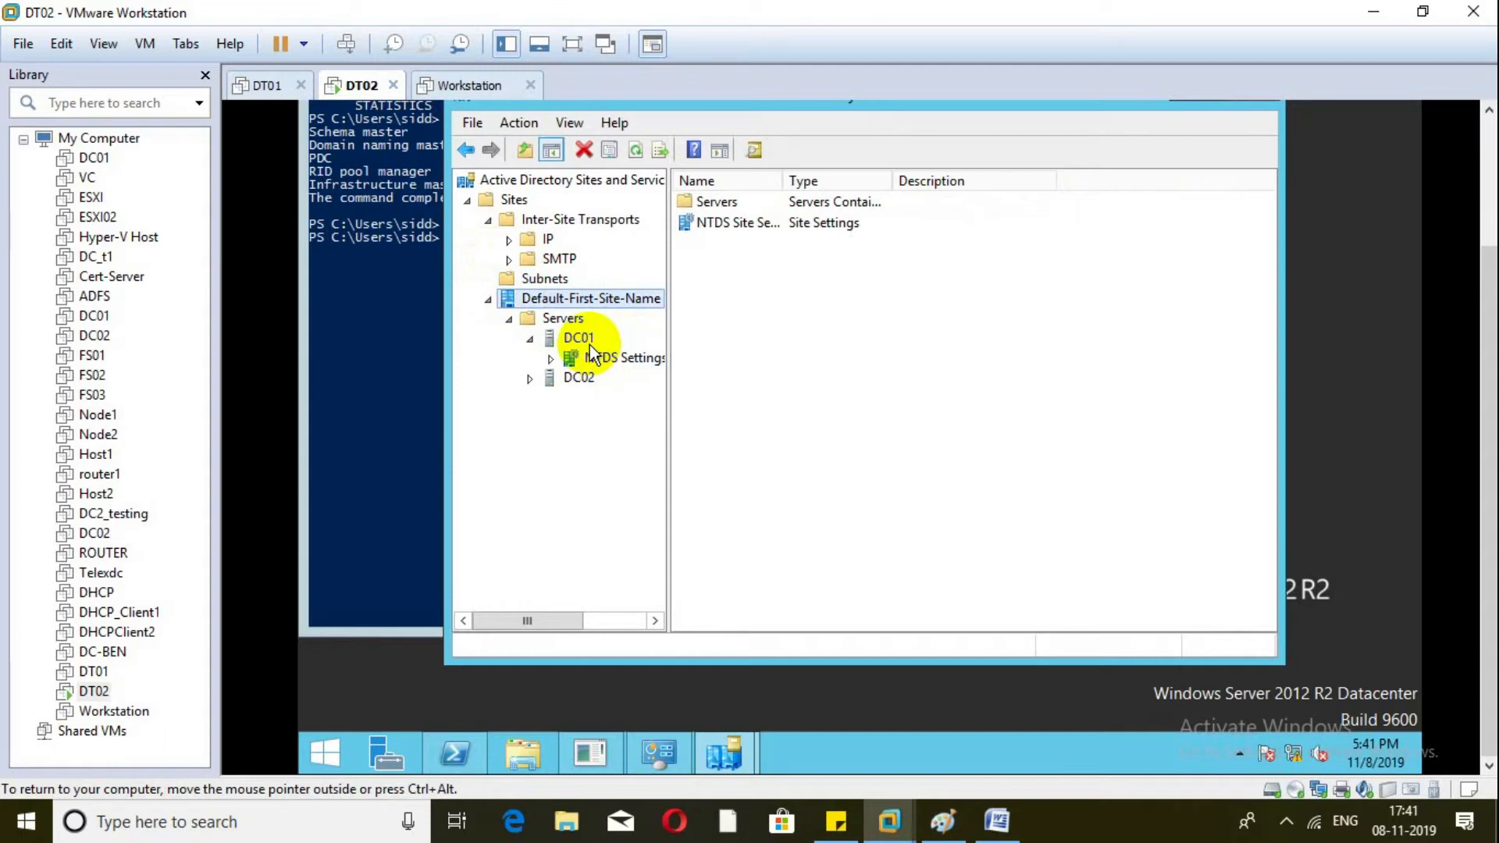
drag(1489, 260, 1489, 191)
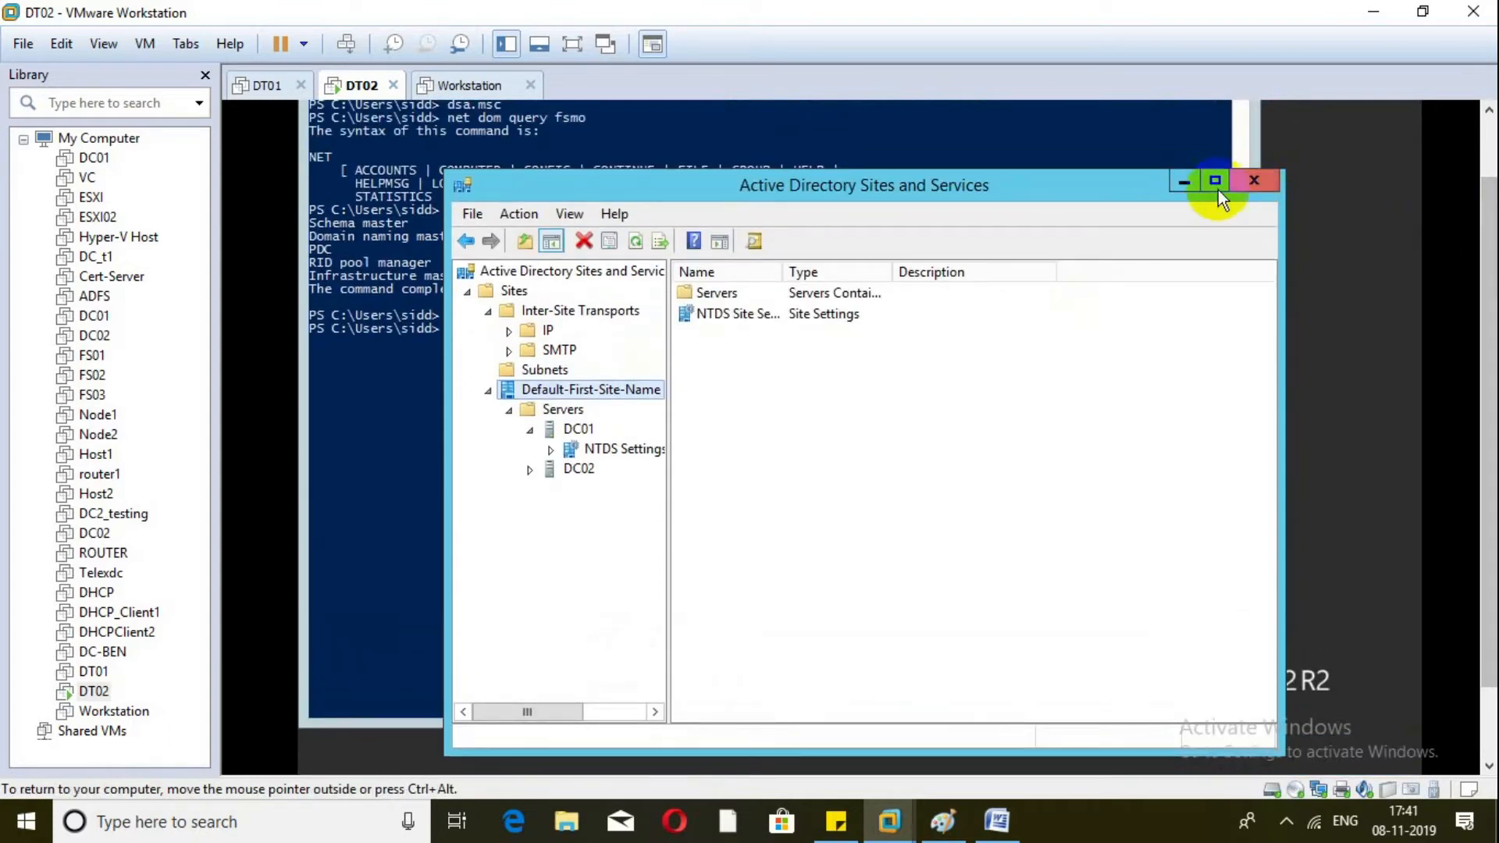
click(1187, 183)
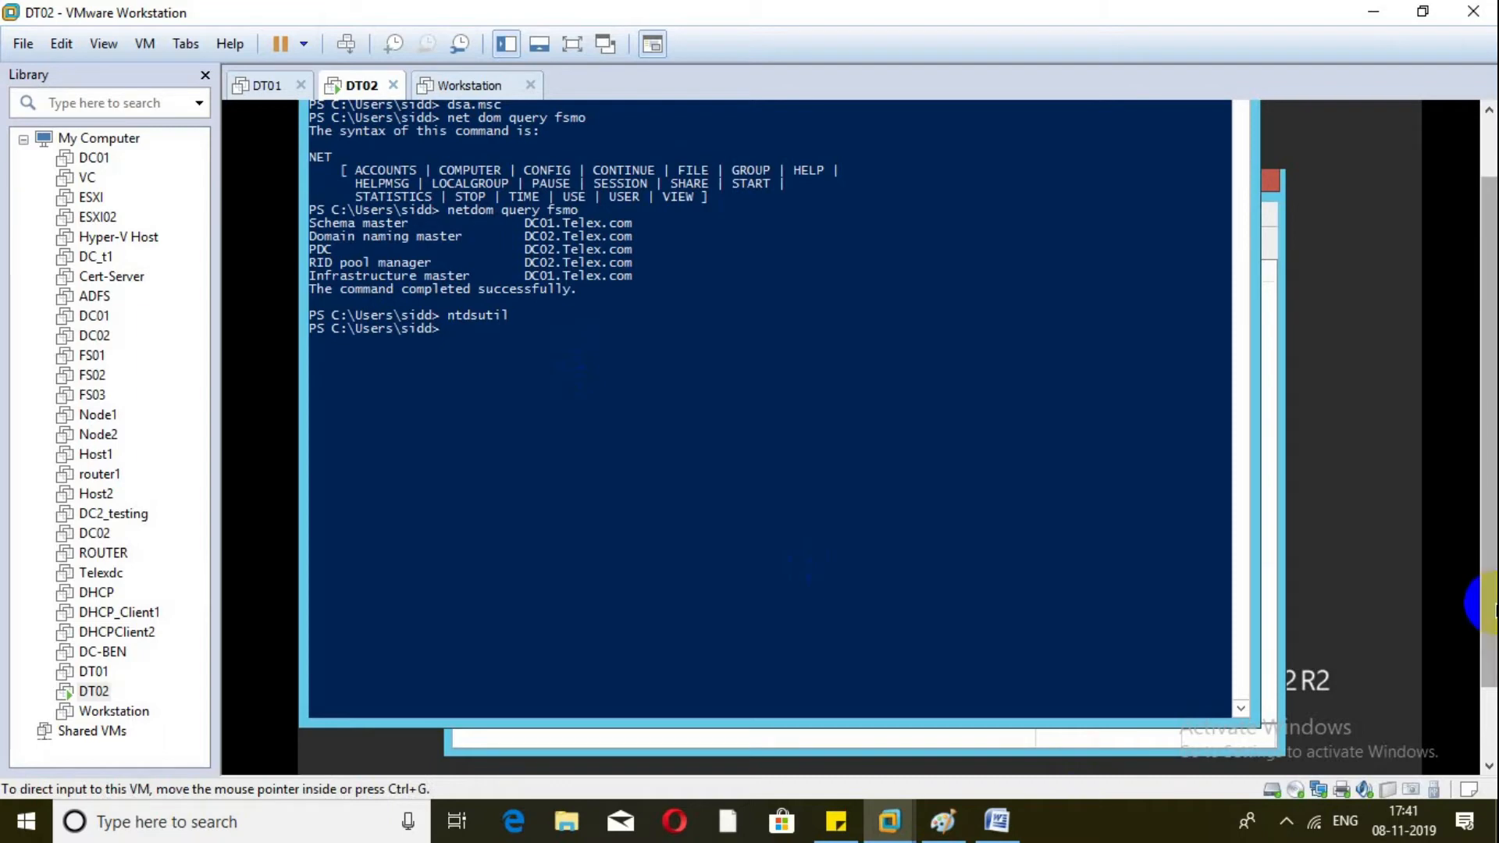
drag(1488, 607, 1489, 687)
click(616, 745)
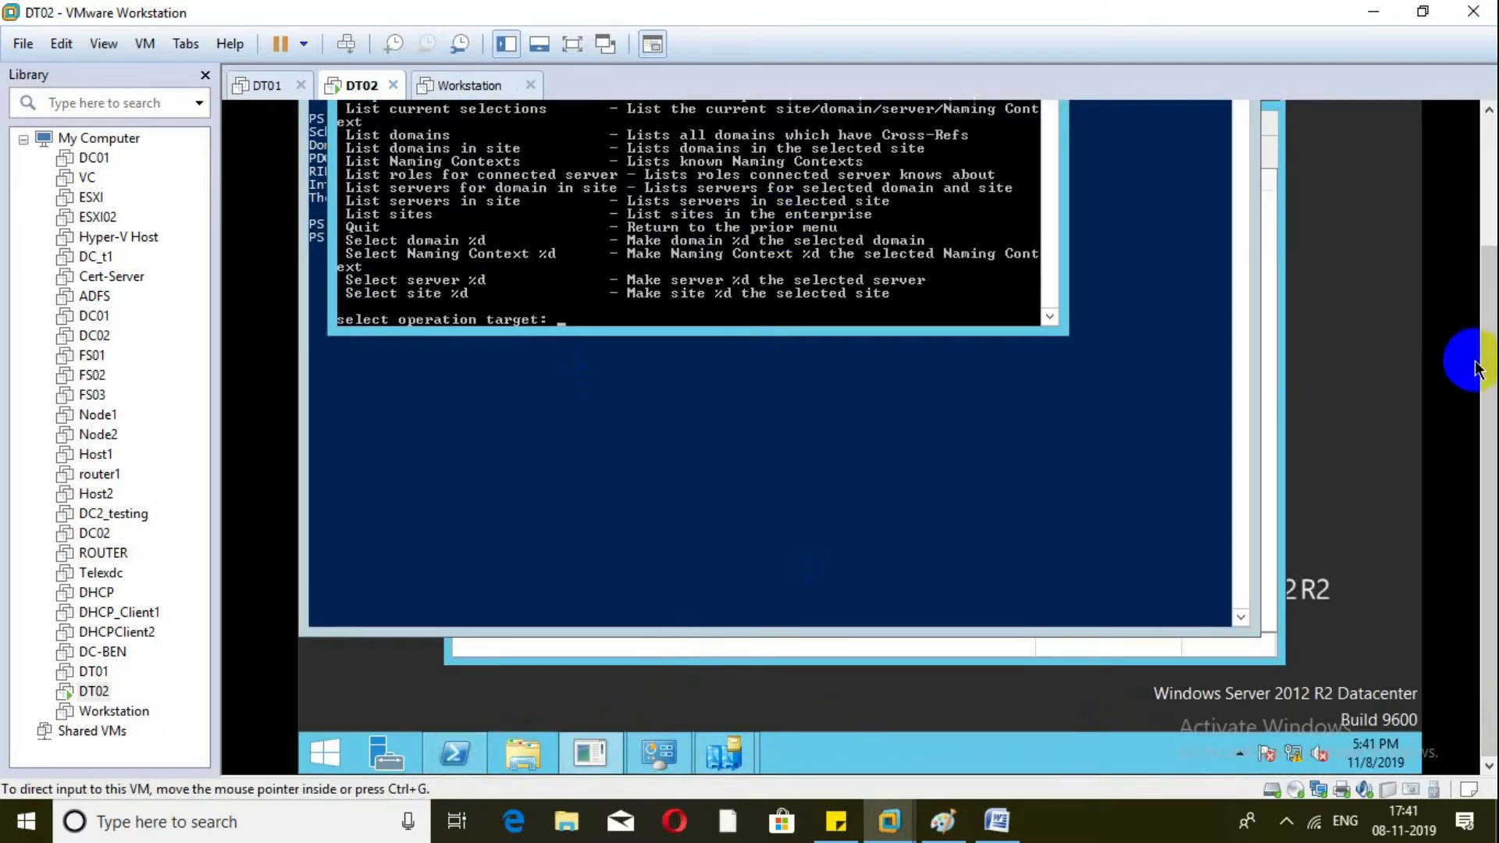
drag(1474, 361, 1488, 290)
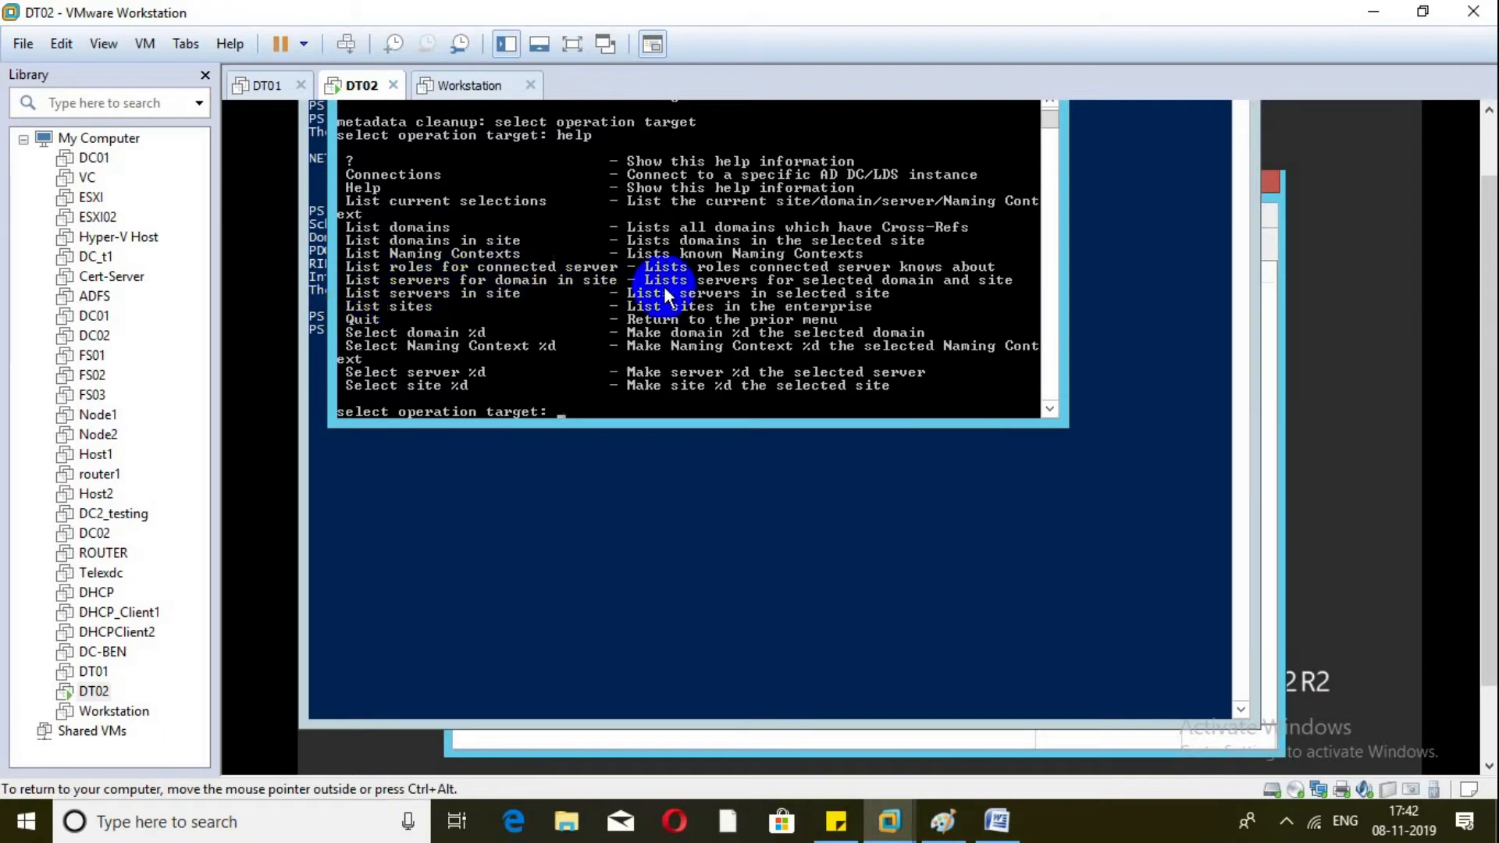
Try to list the servers with "list server in site" at the select operation target prompt
text(list)
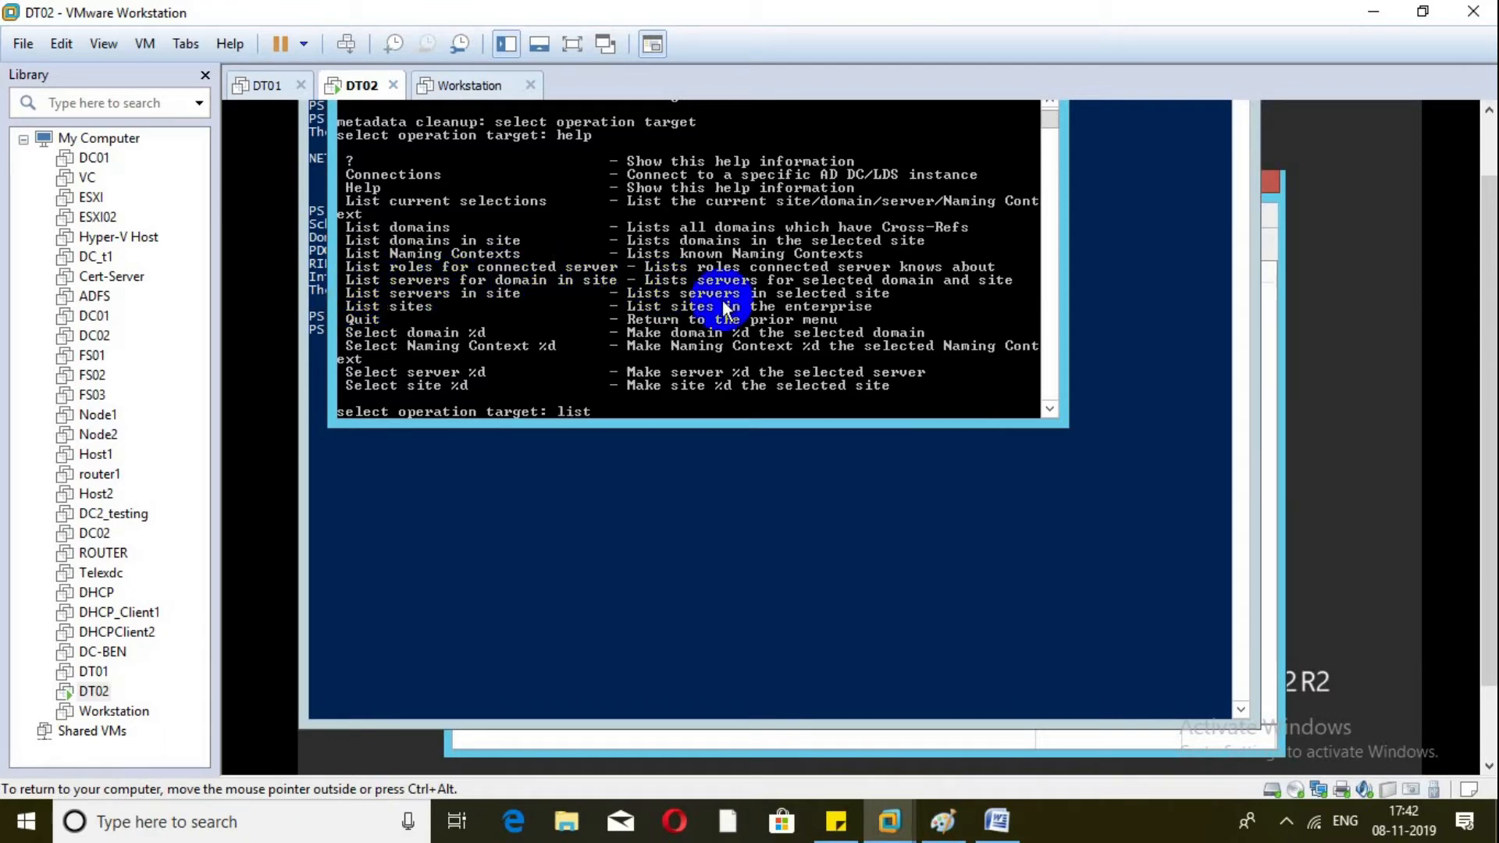
text( server in site)
key(Return)
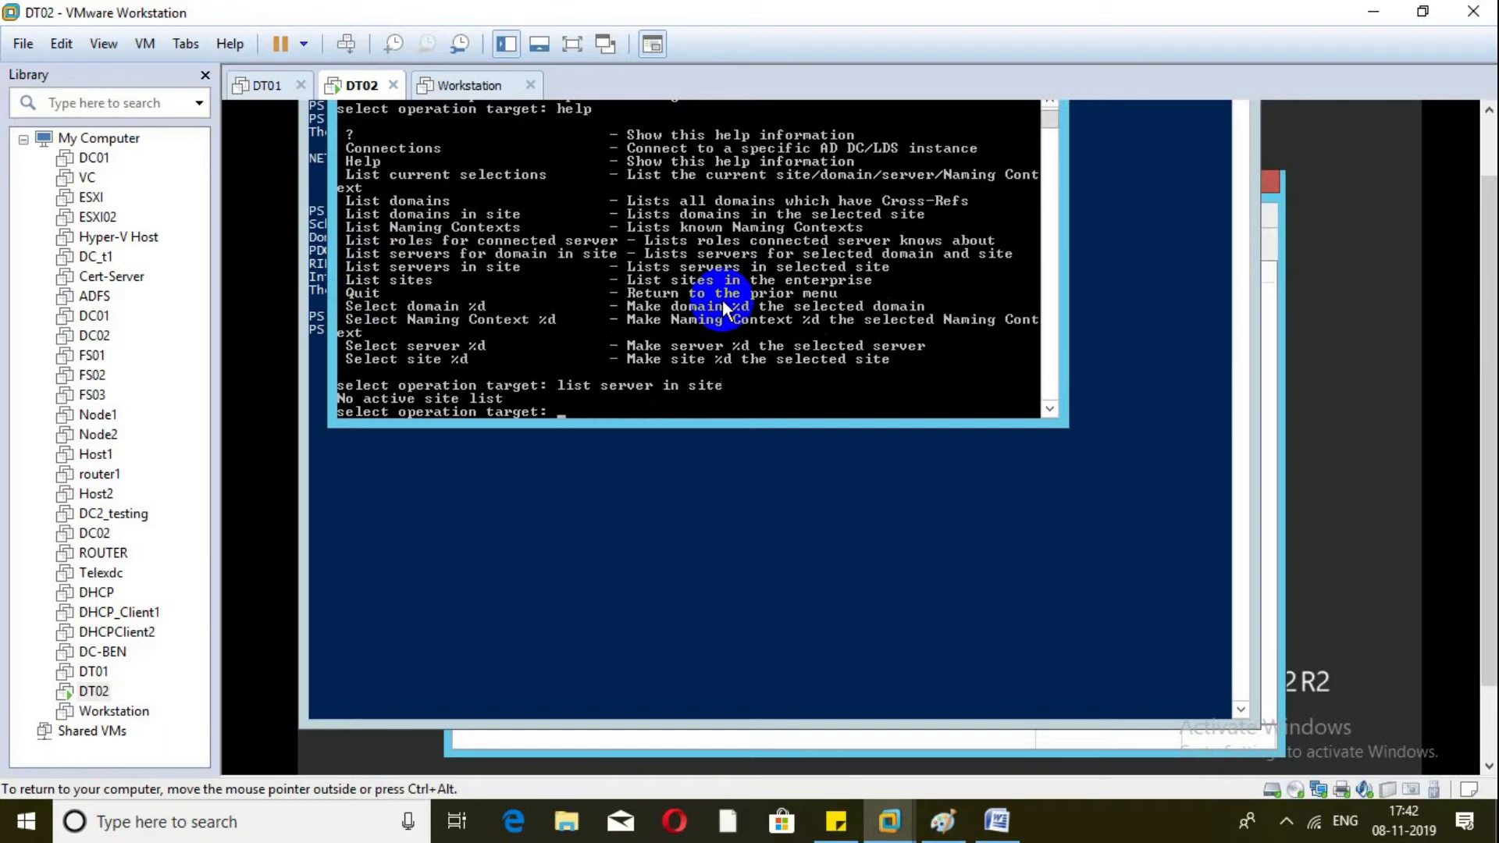
Try to choose a site with "select site" without giving a site number
text(select server)
key(BackSpace)
key(BackSpace)
key(BackSpace)
key(BackSpace)
key(BackSpace)
key(BackSpace)
text(site)
key(Return)
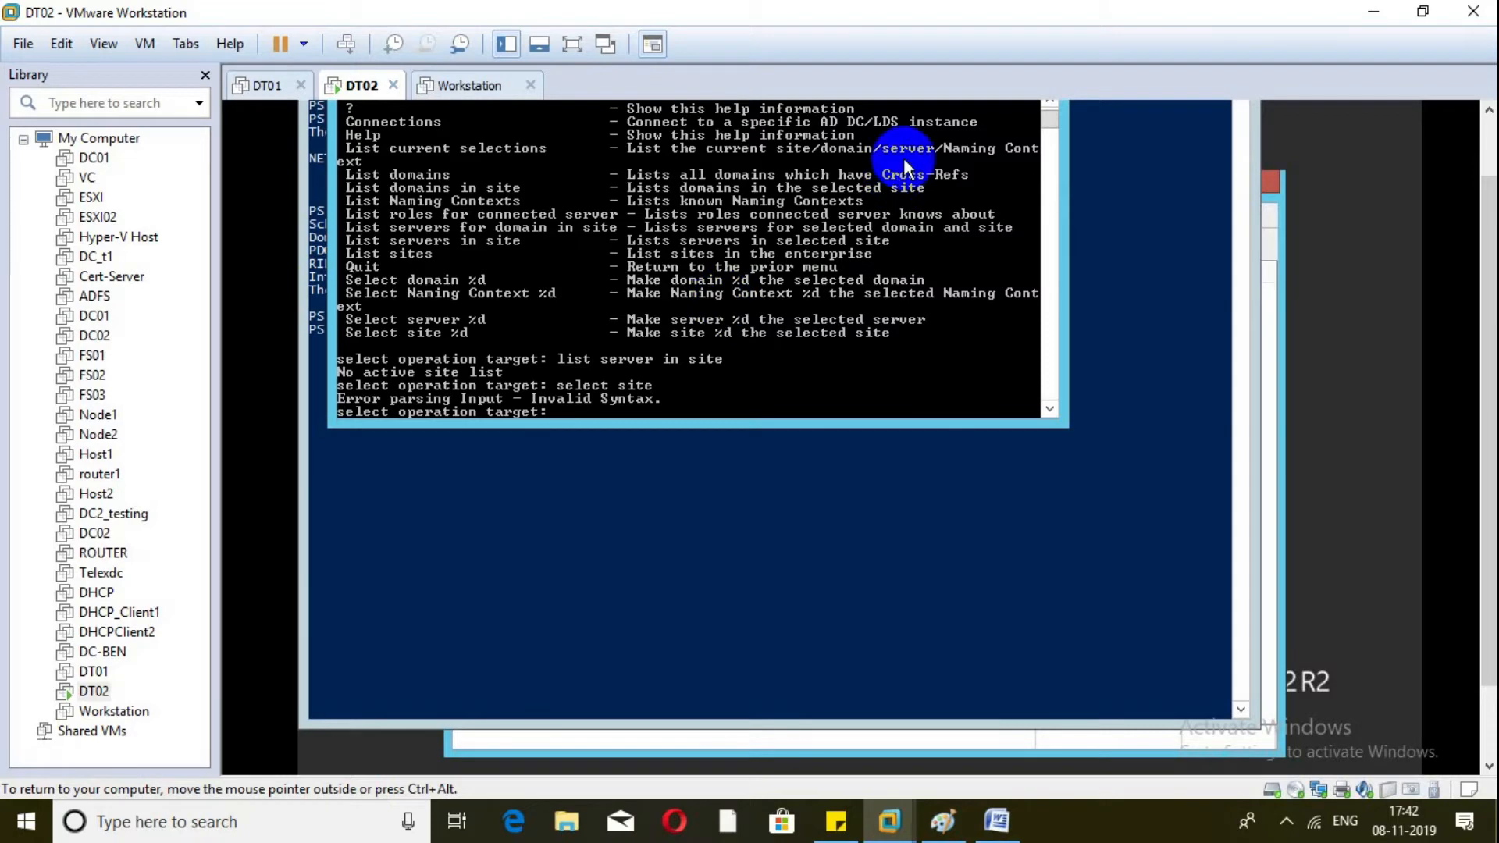
List the available sites with "list site" and make site 0 the selected site
drag(1491, 286, 1491, 254)
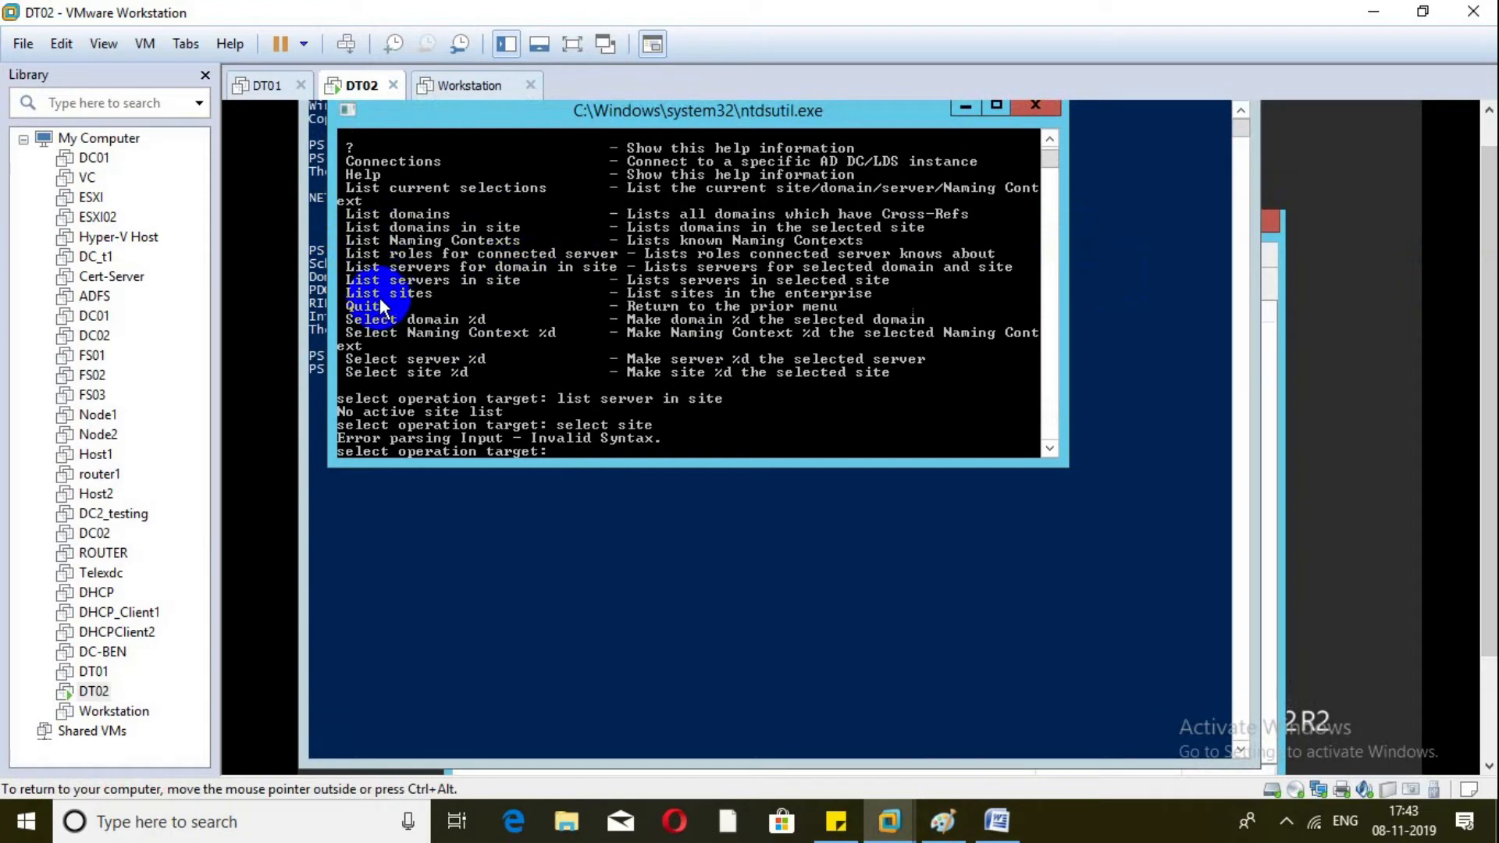
text(list site)
key(Return)
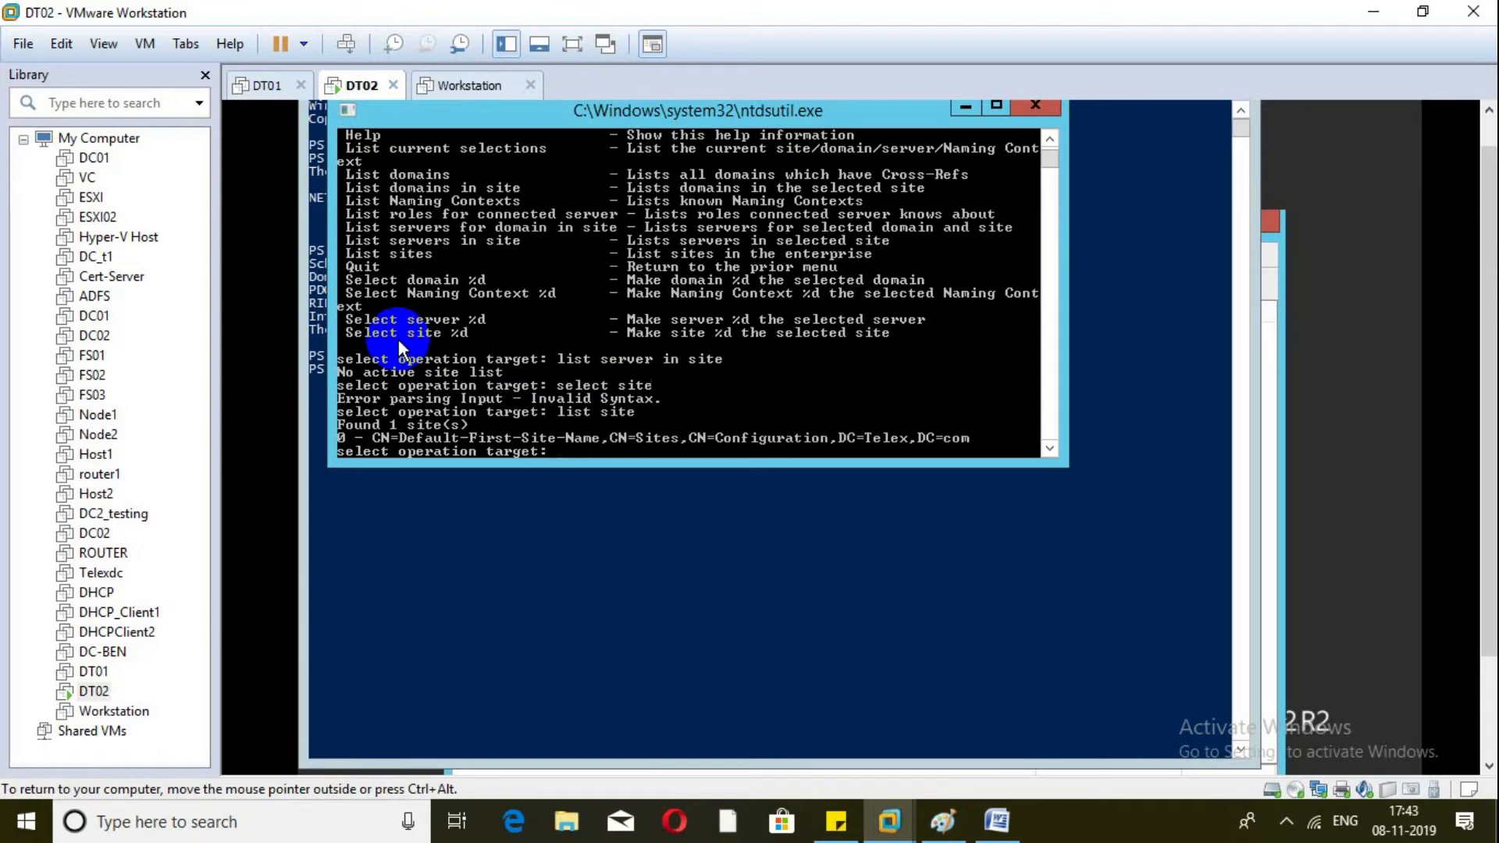
text(select site)
text(0)
key(Return)
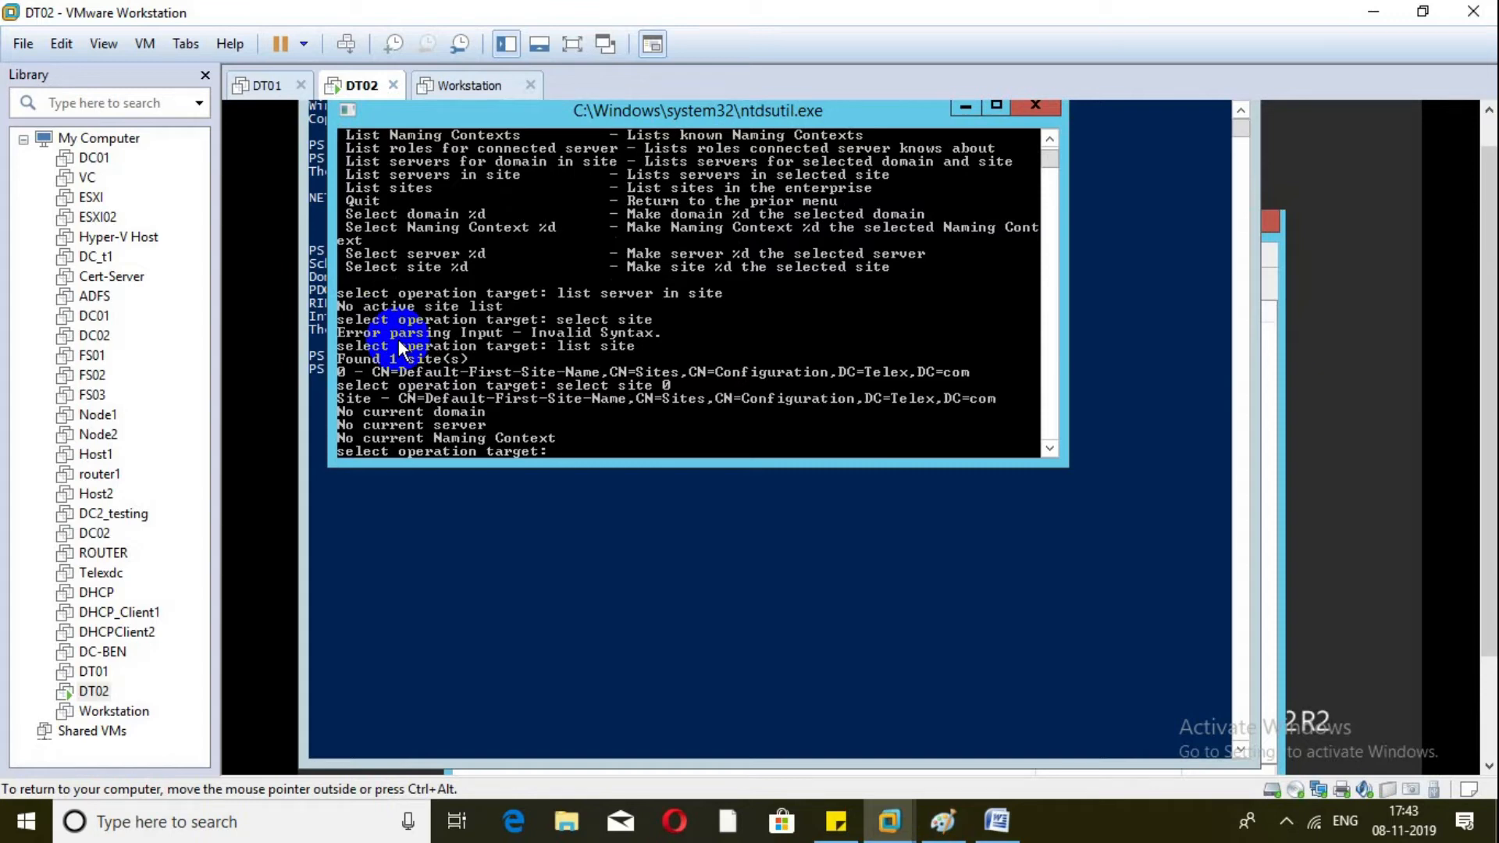
Check the help listing, run "list domain in site" and make domain 0 the selected domain
click(1049, 138)
click(1049, 138)
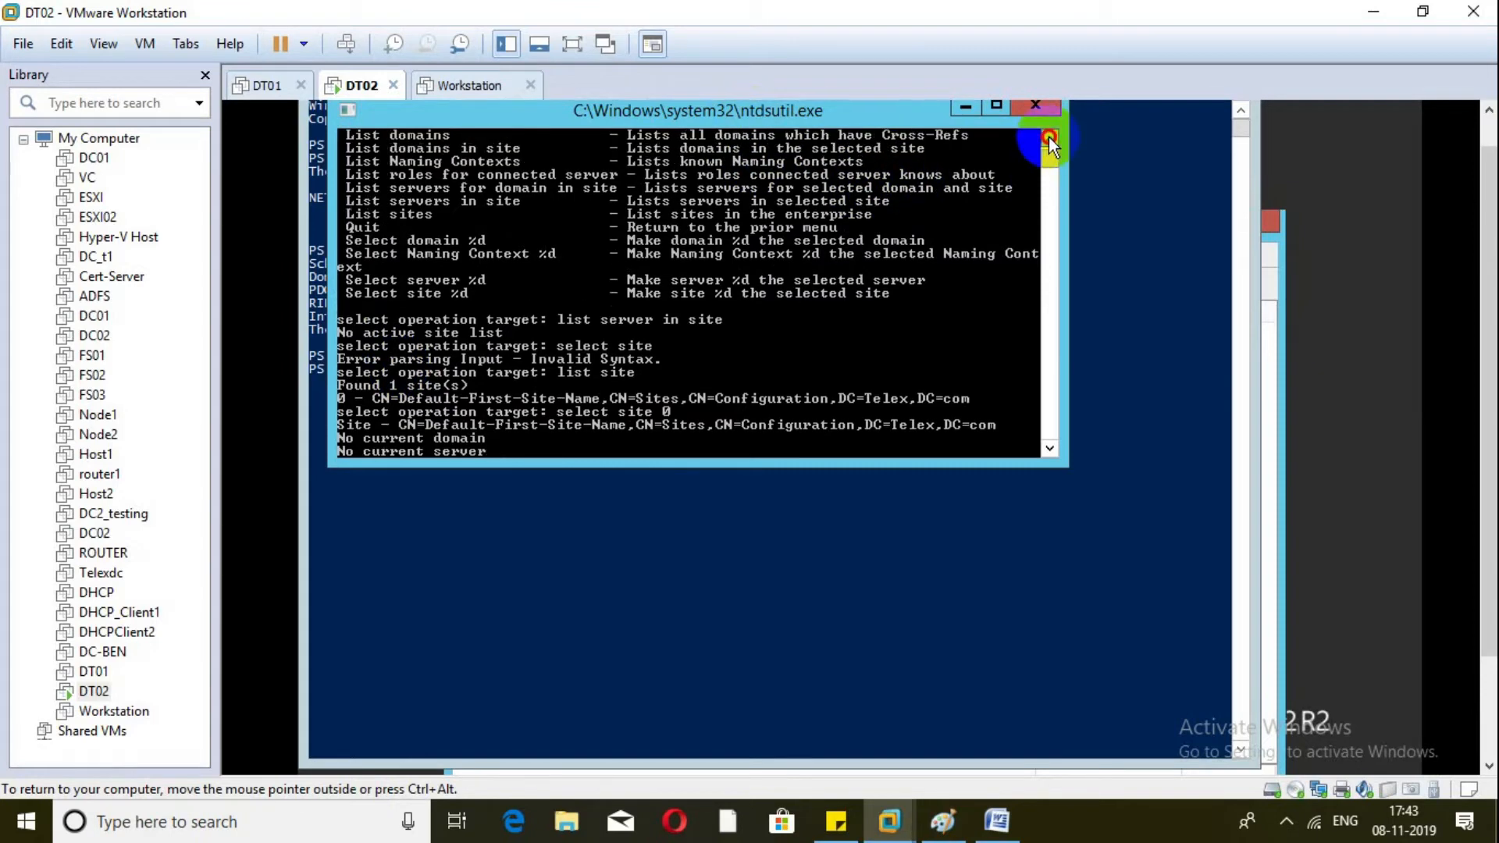
click(1048, 138)
click(1048, 138)
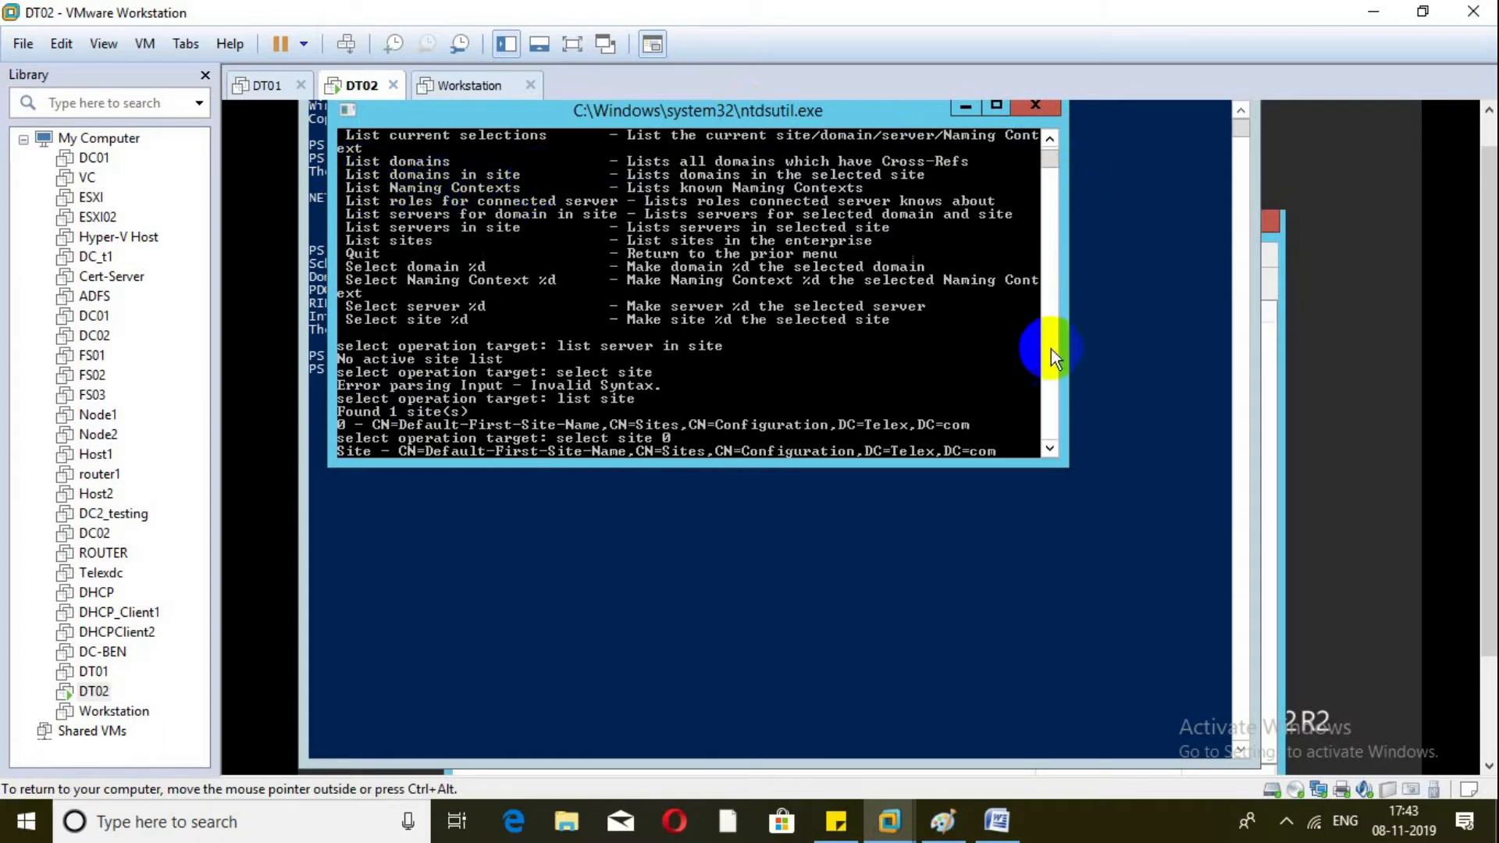
click(1052, 444)
click(1053, 444)
click(1052, 444)
click(1052, 444)
click(1052, 444)
click(1052, 444)
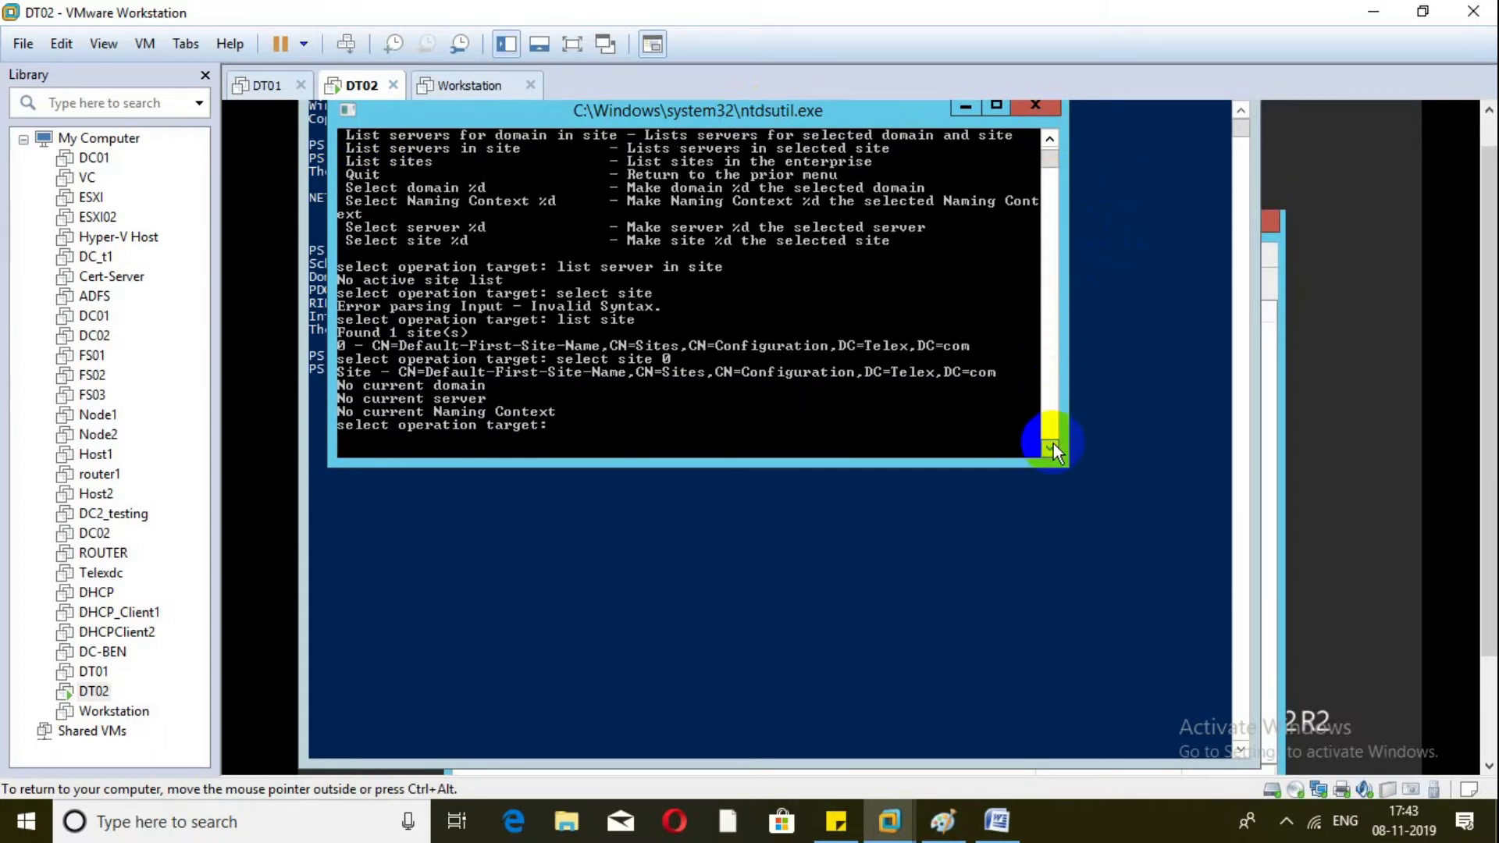
text(list domain )
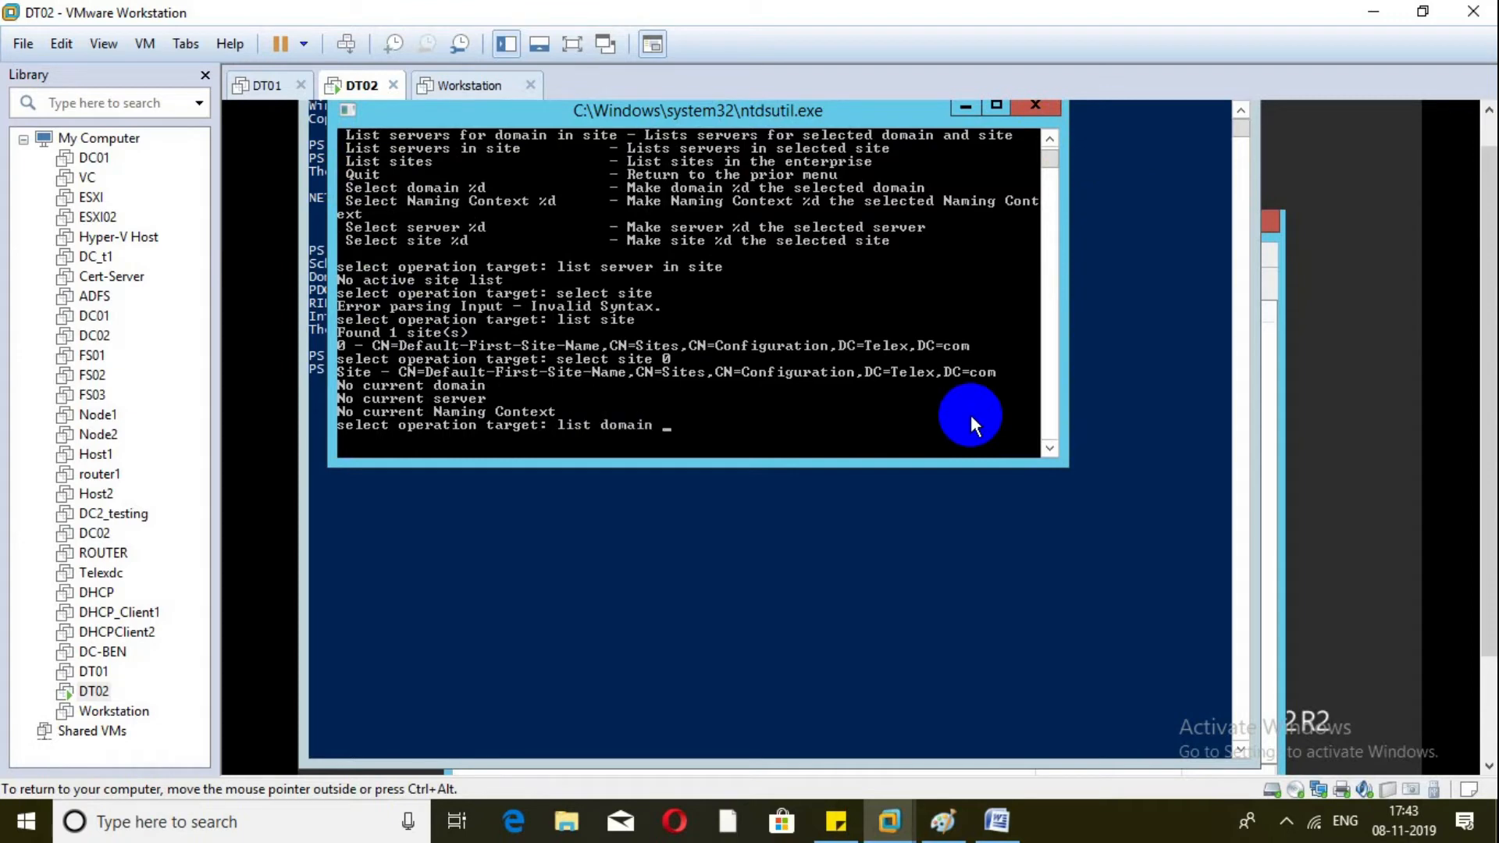
text(in site)
key(Return)
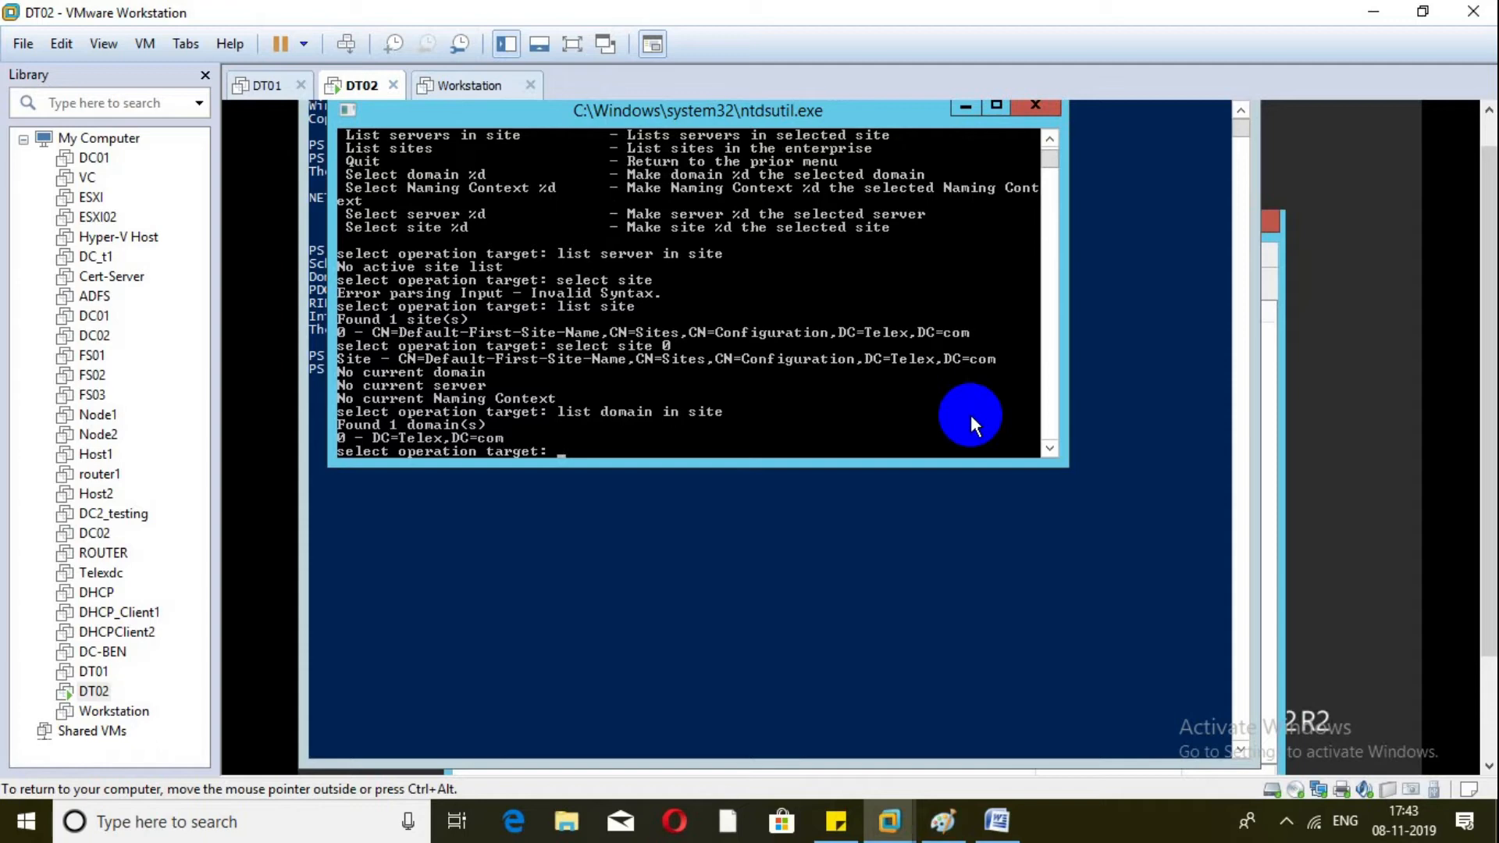
text(select domain 0)
key(Return)
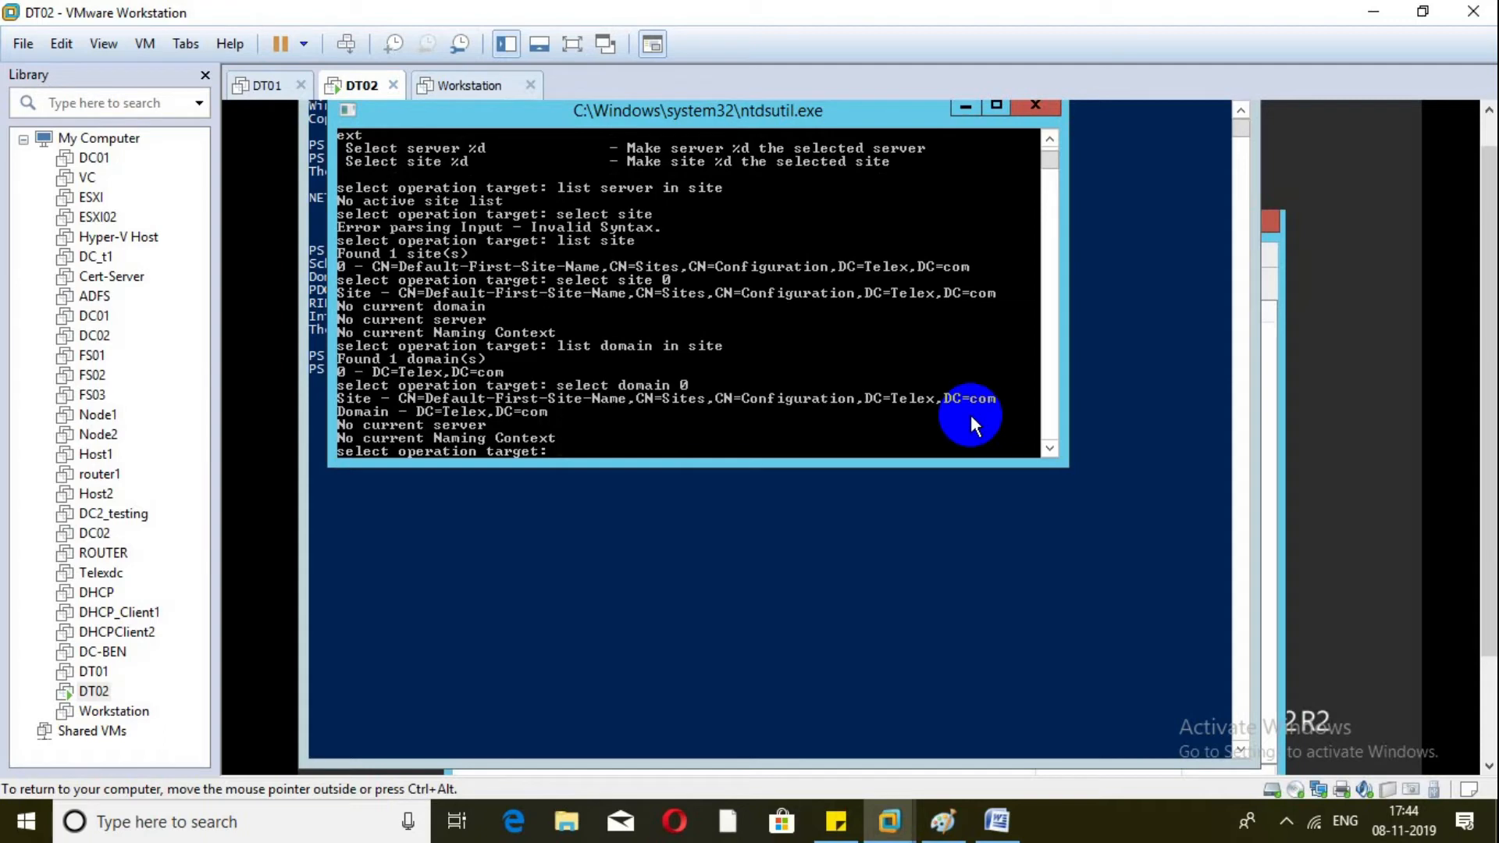
Check the help listing and try to run "select server for domain in site"
text(select)
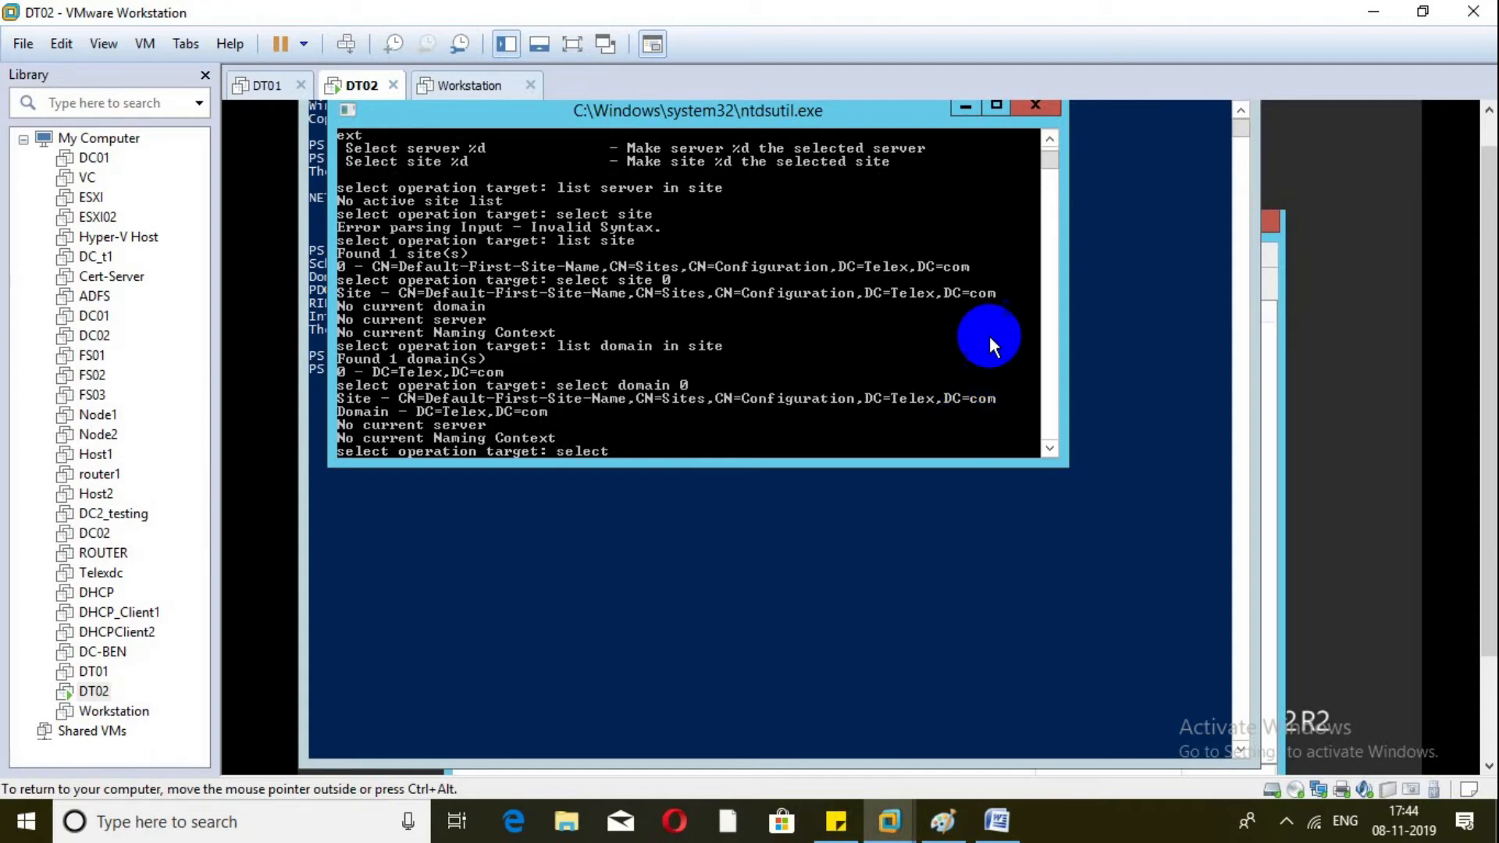
click(1051, 139)
click(1053, 139)
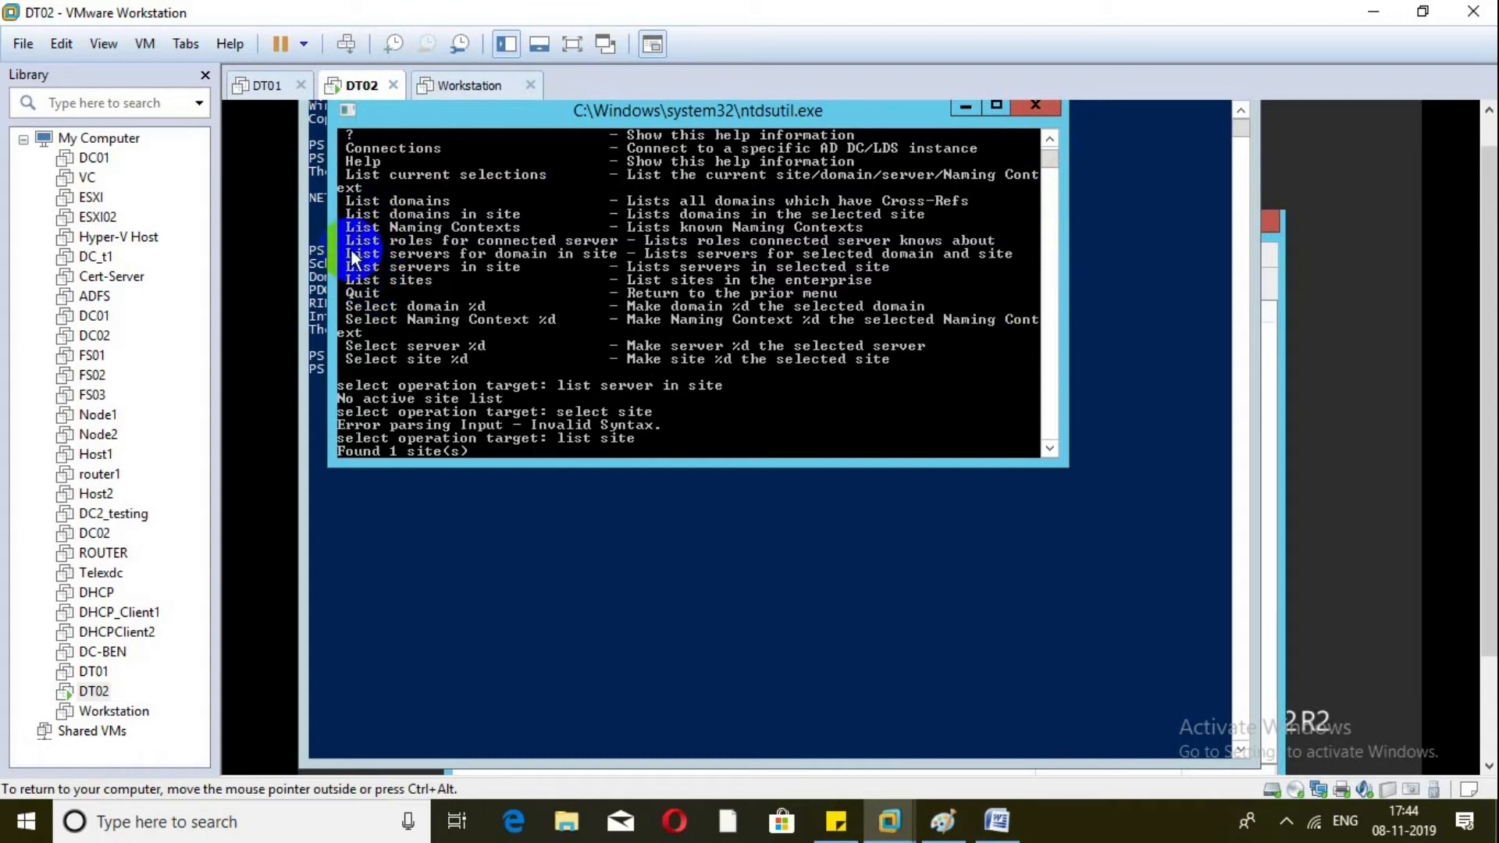
click(1047, 450)
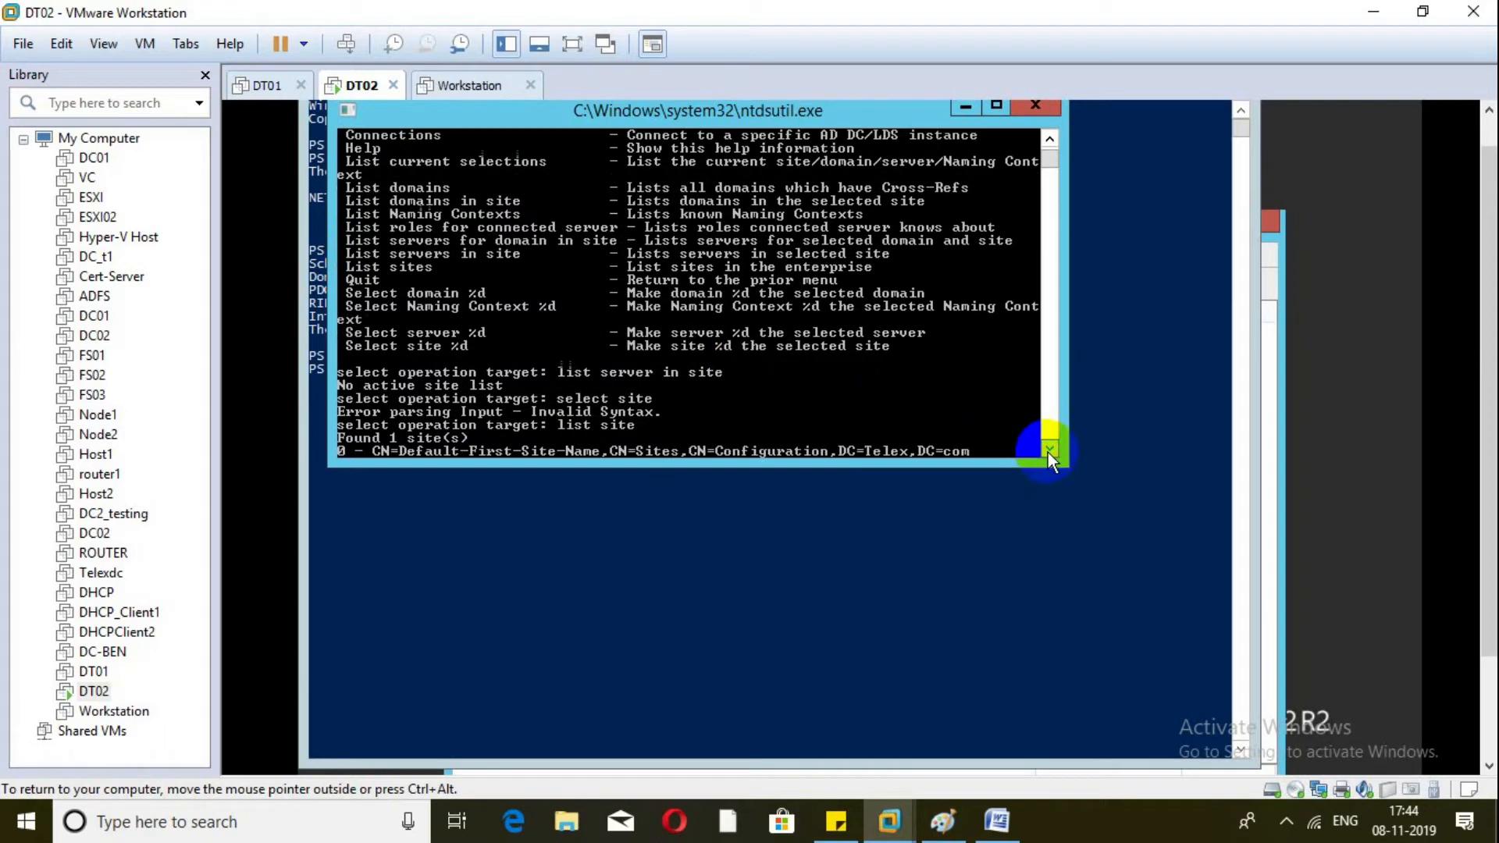
click(1048, 450)
click(1048, 449)
click(1047, 450)
click(1048, 452)
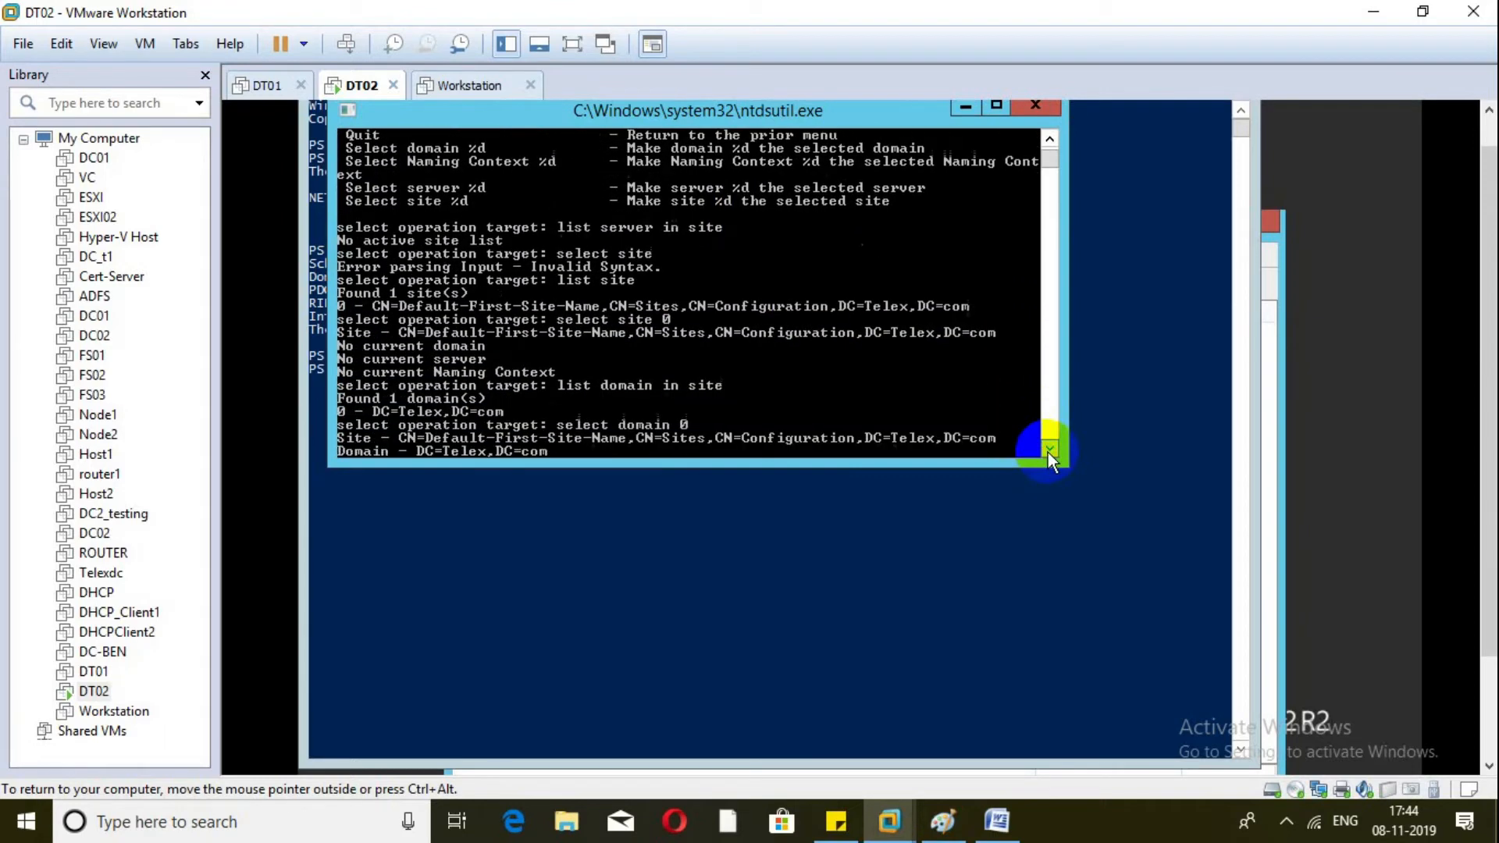
click(1048, 452)
click(1048, 452)
click(1047, 452)
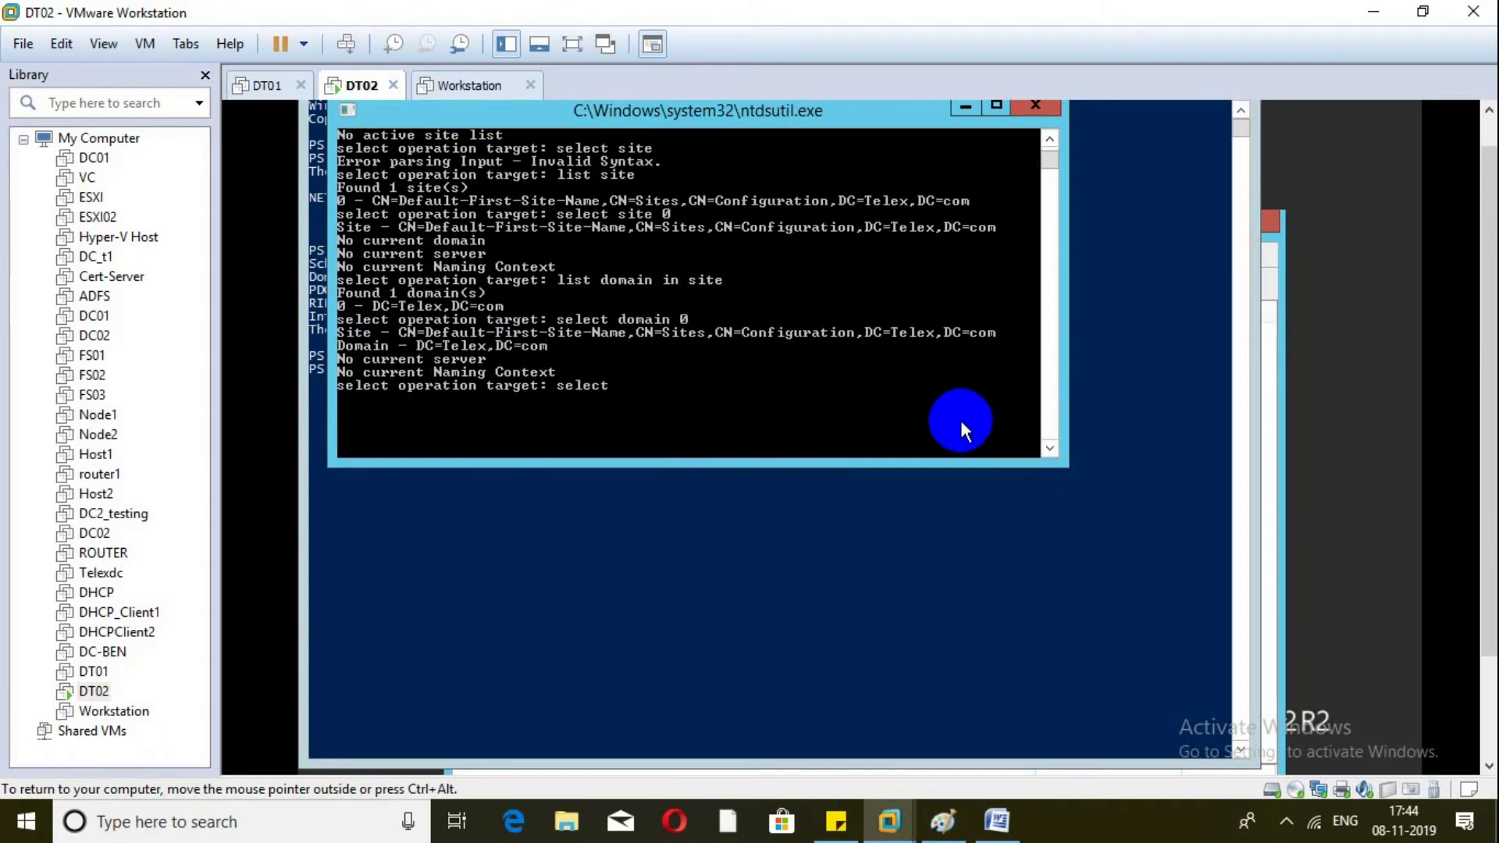
text(server for domain in site)
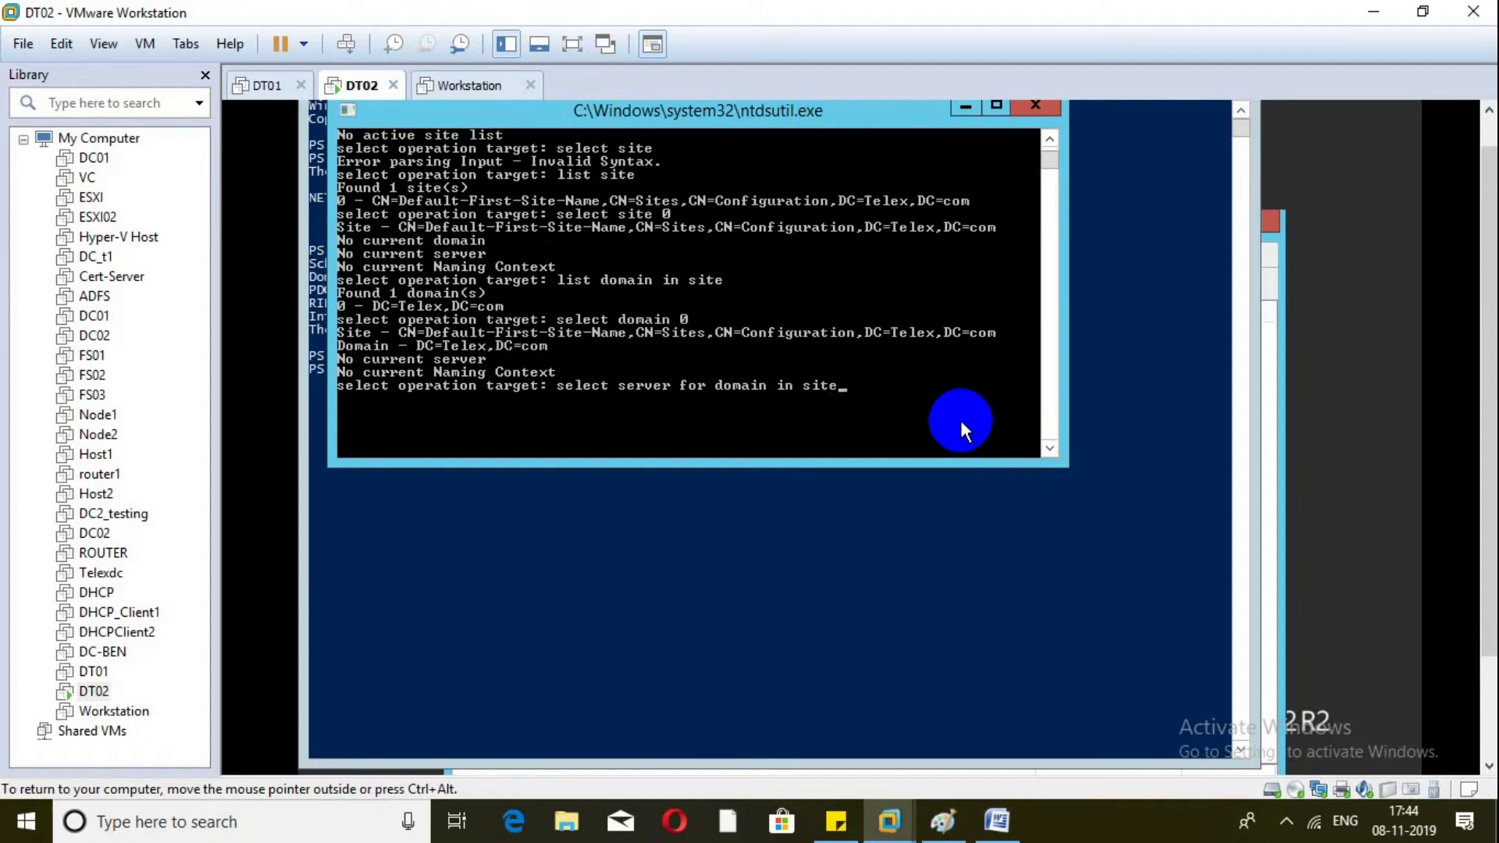
key(Return)
Correct the previous command to "list server for domain in site" and run it
key(Up)
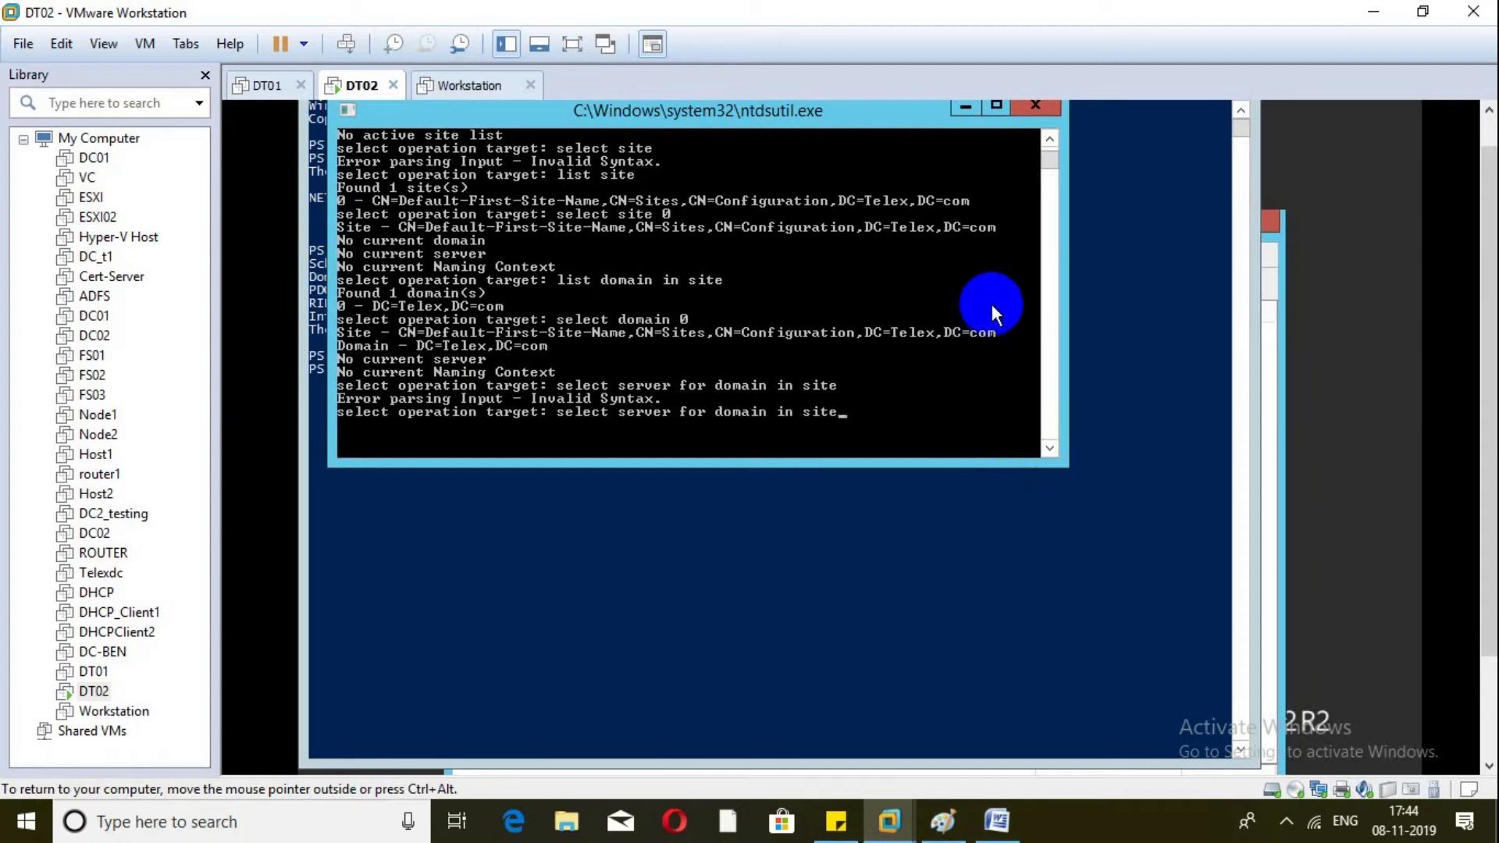
click(1050, 139)
click(1053, 136)
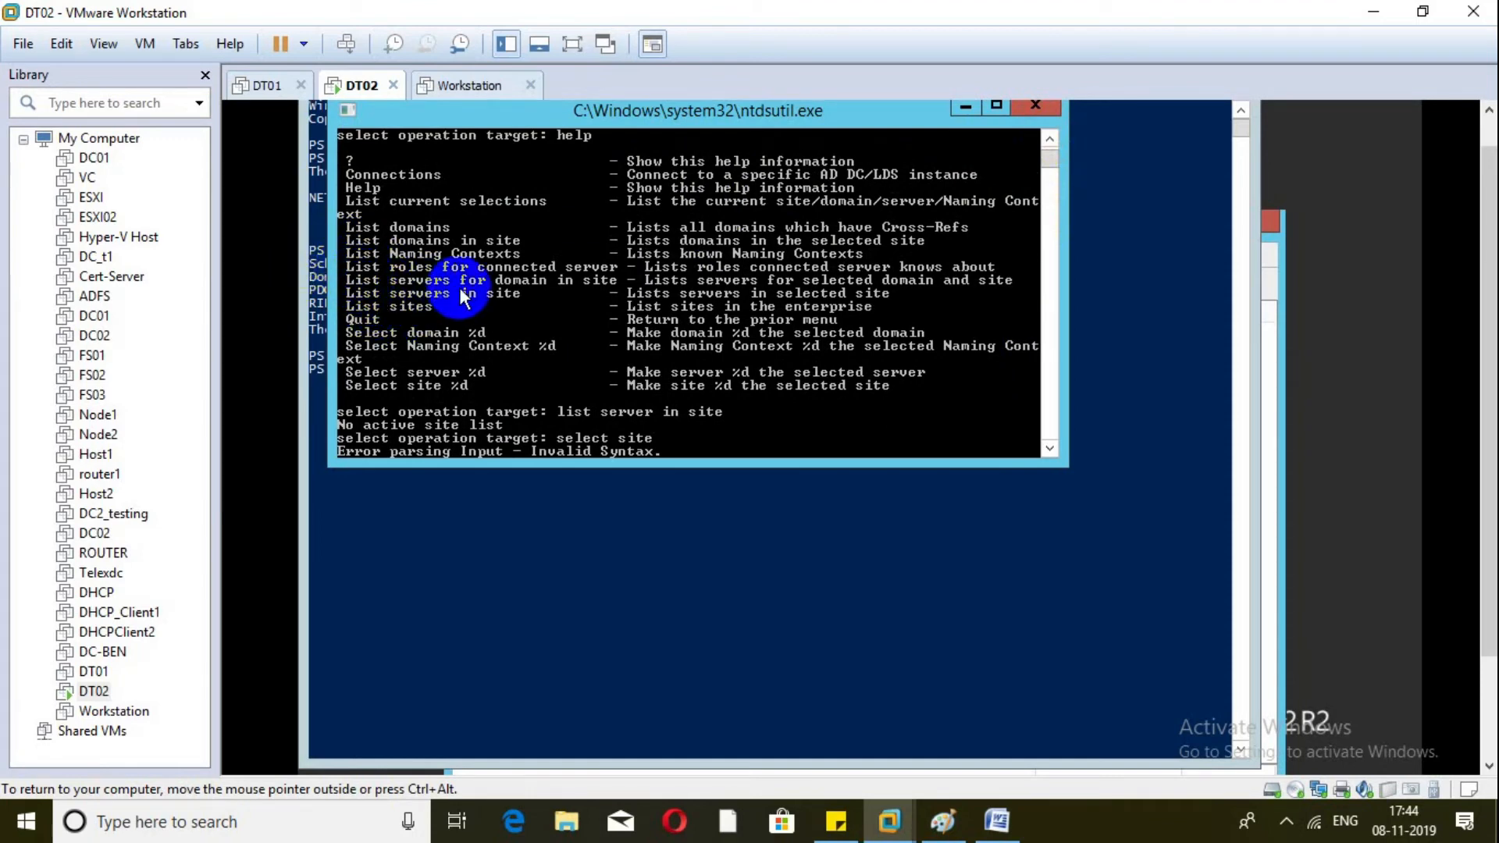
click(1049, 448)
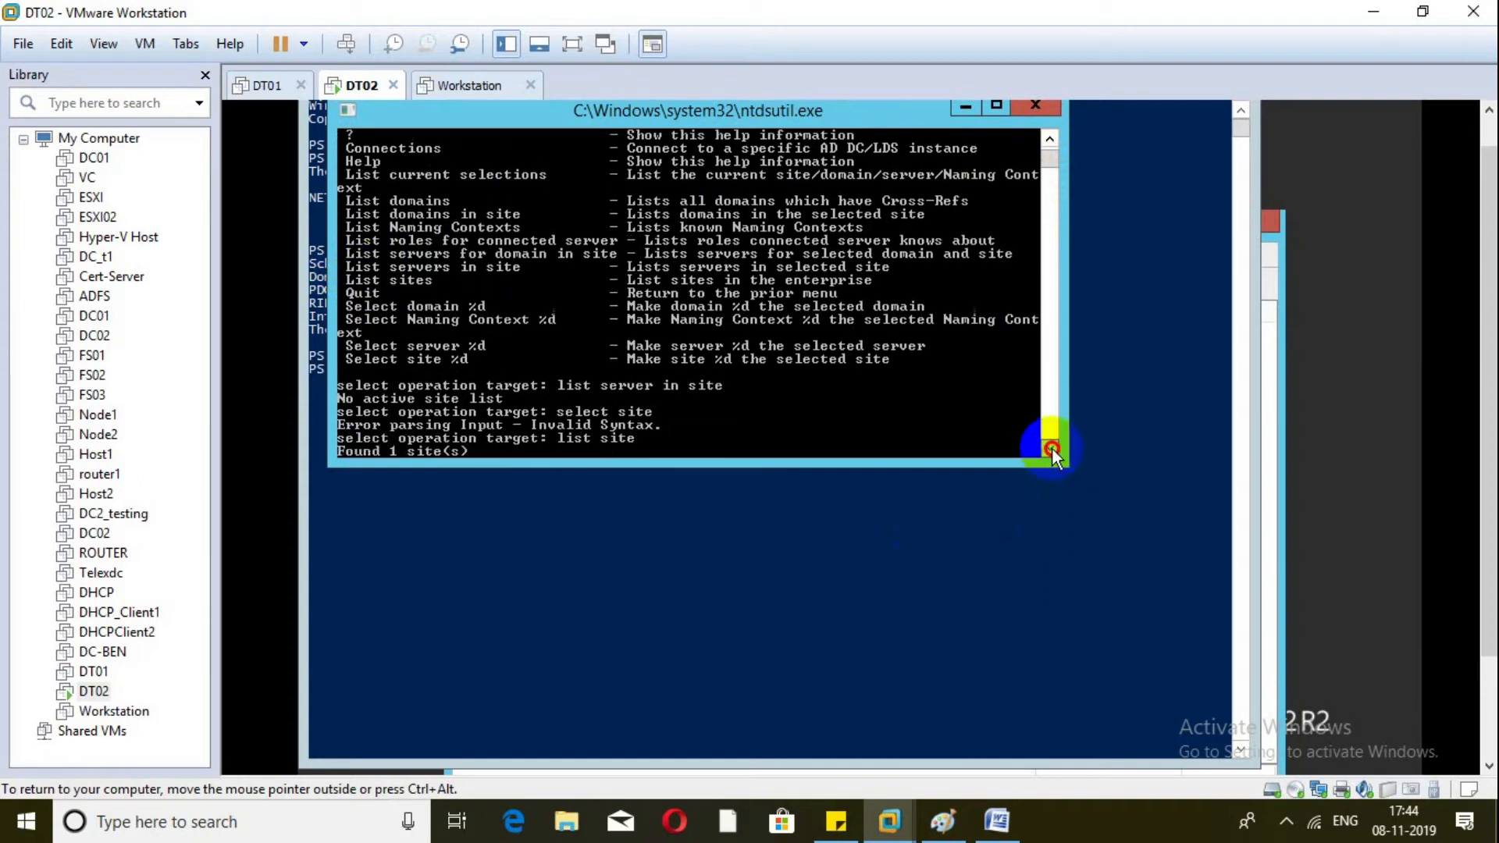
click(1051, 448)
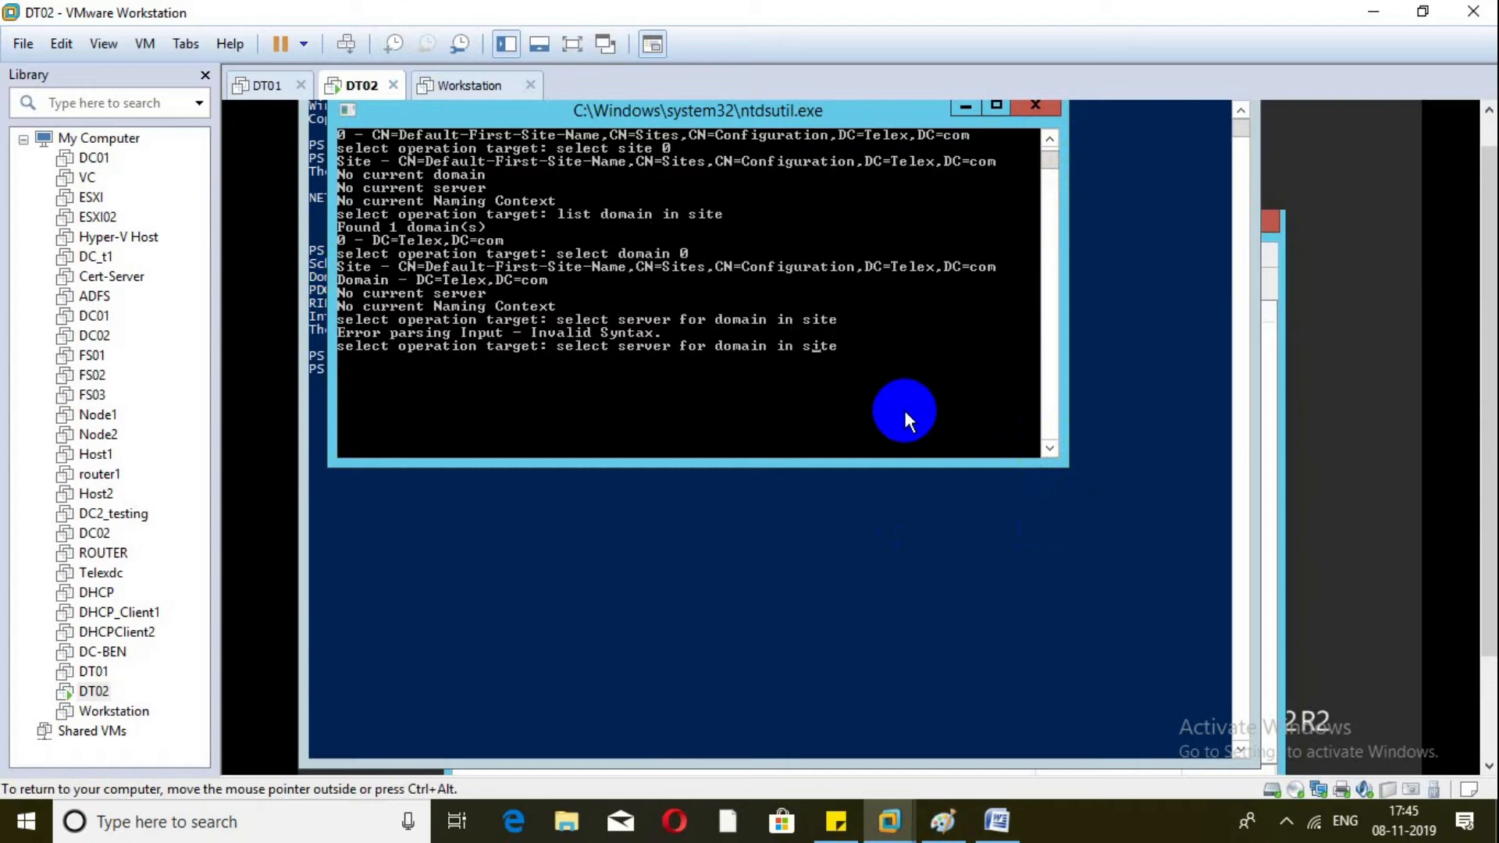
key(Left)
key(Left)
key(Left)
key(Left)
key(Left)
key(BackSpace)
key(BackSpace)
key(BackSpace)
key(BackSpace)
key(BackSpace)
key(BackSpace)
key(BackSpace)
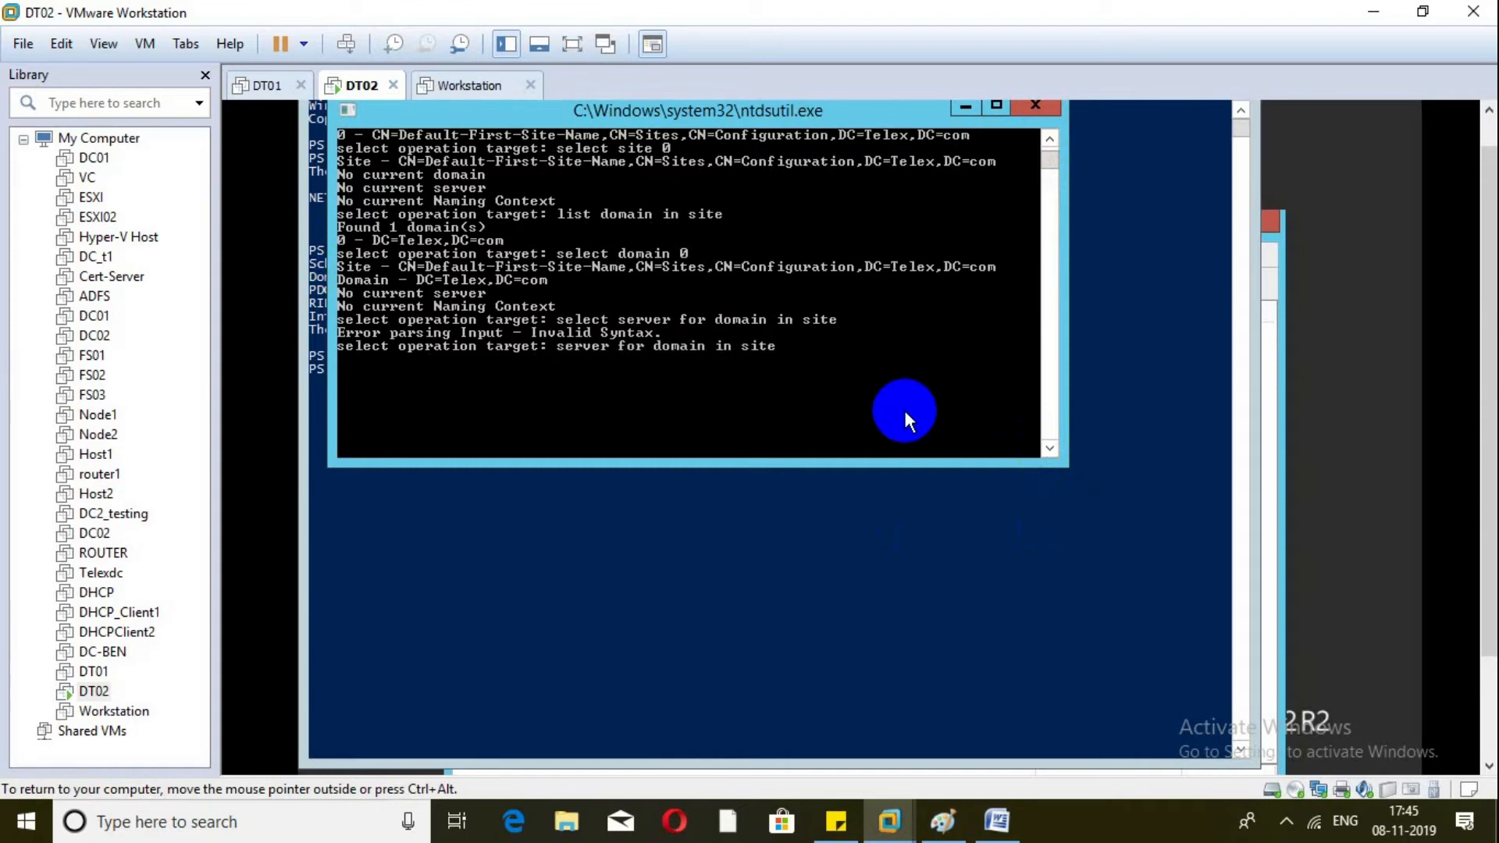
text(list)
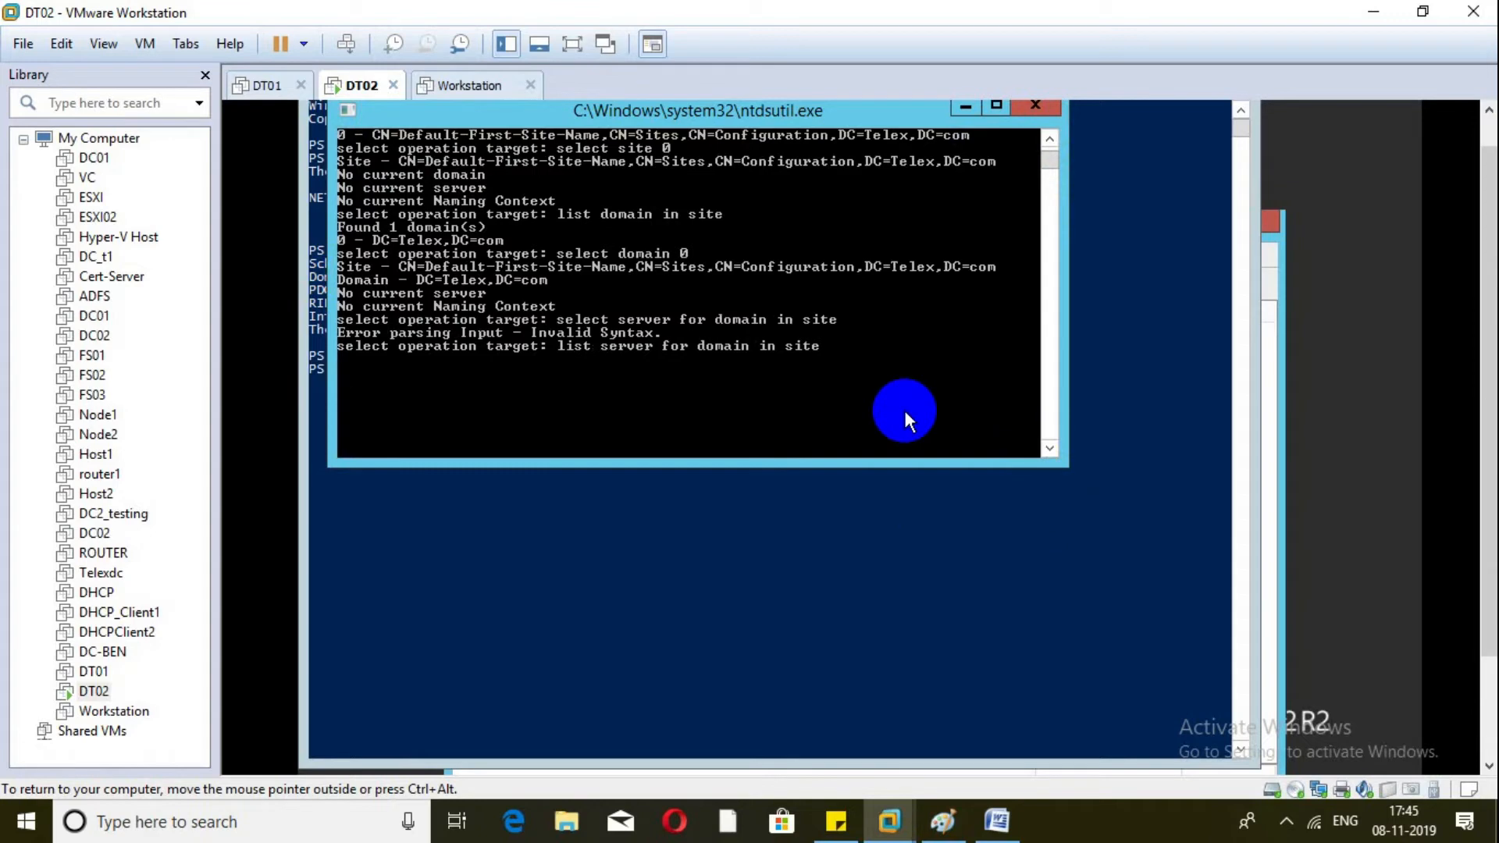
key(Return)
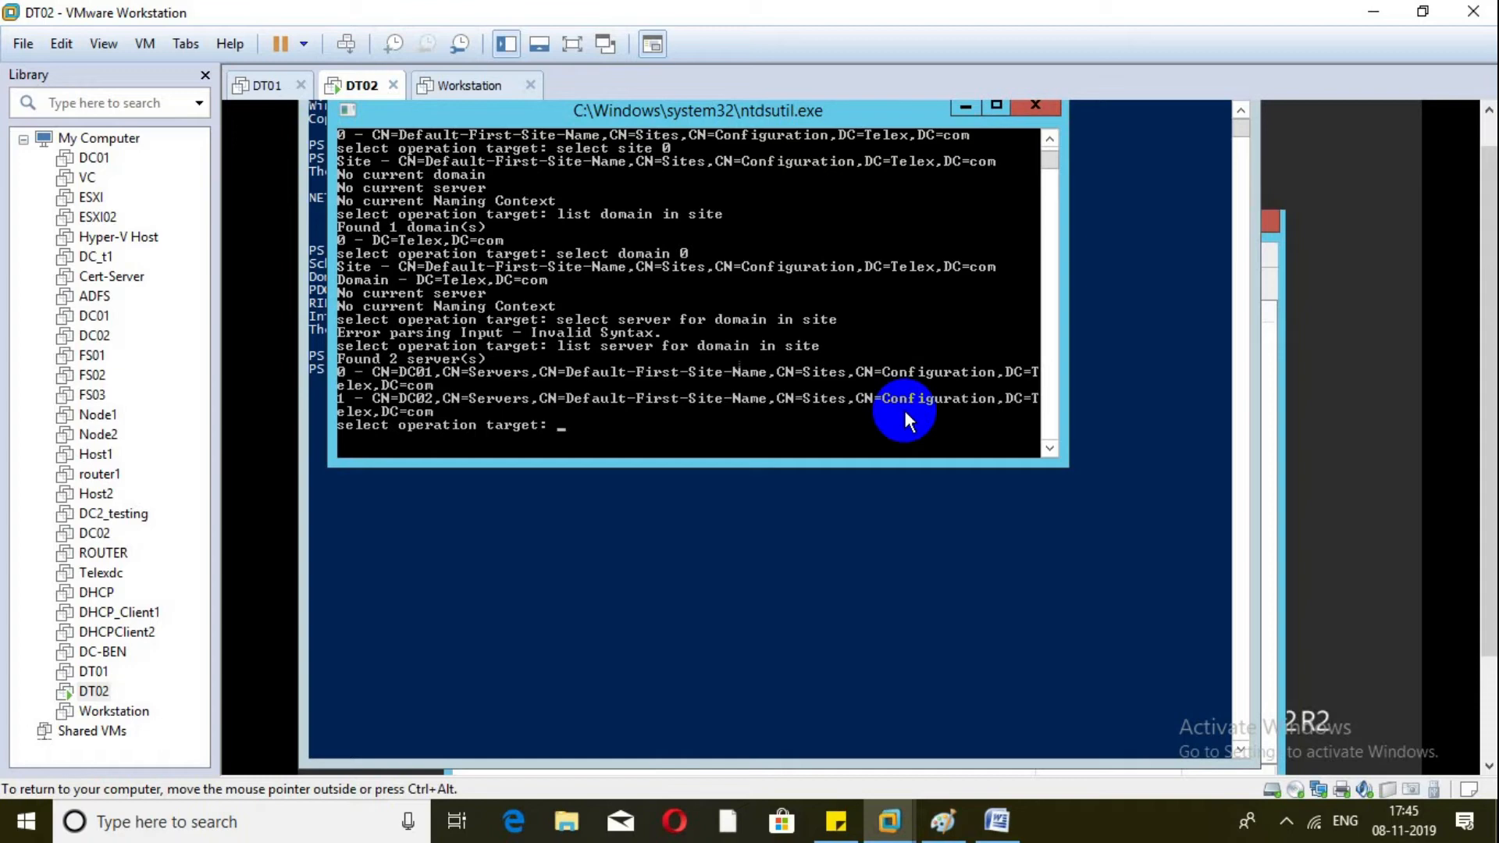
Check the help listing and make server 0 (DC01) the selected server with "select server 0"
text(select)
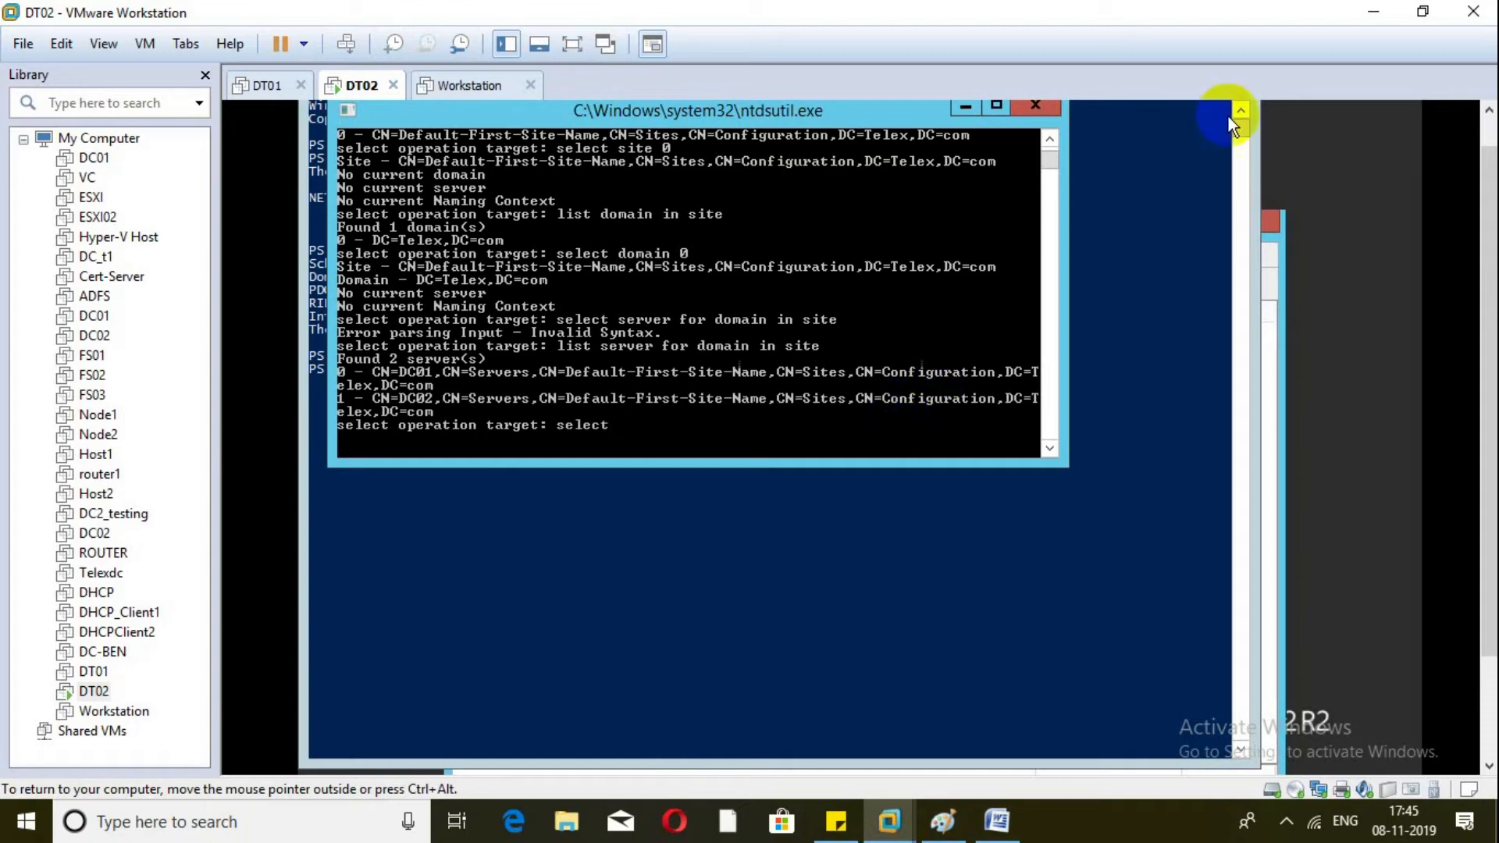
scroll(1056, 142, up, 4)
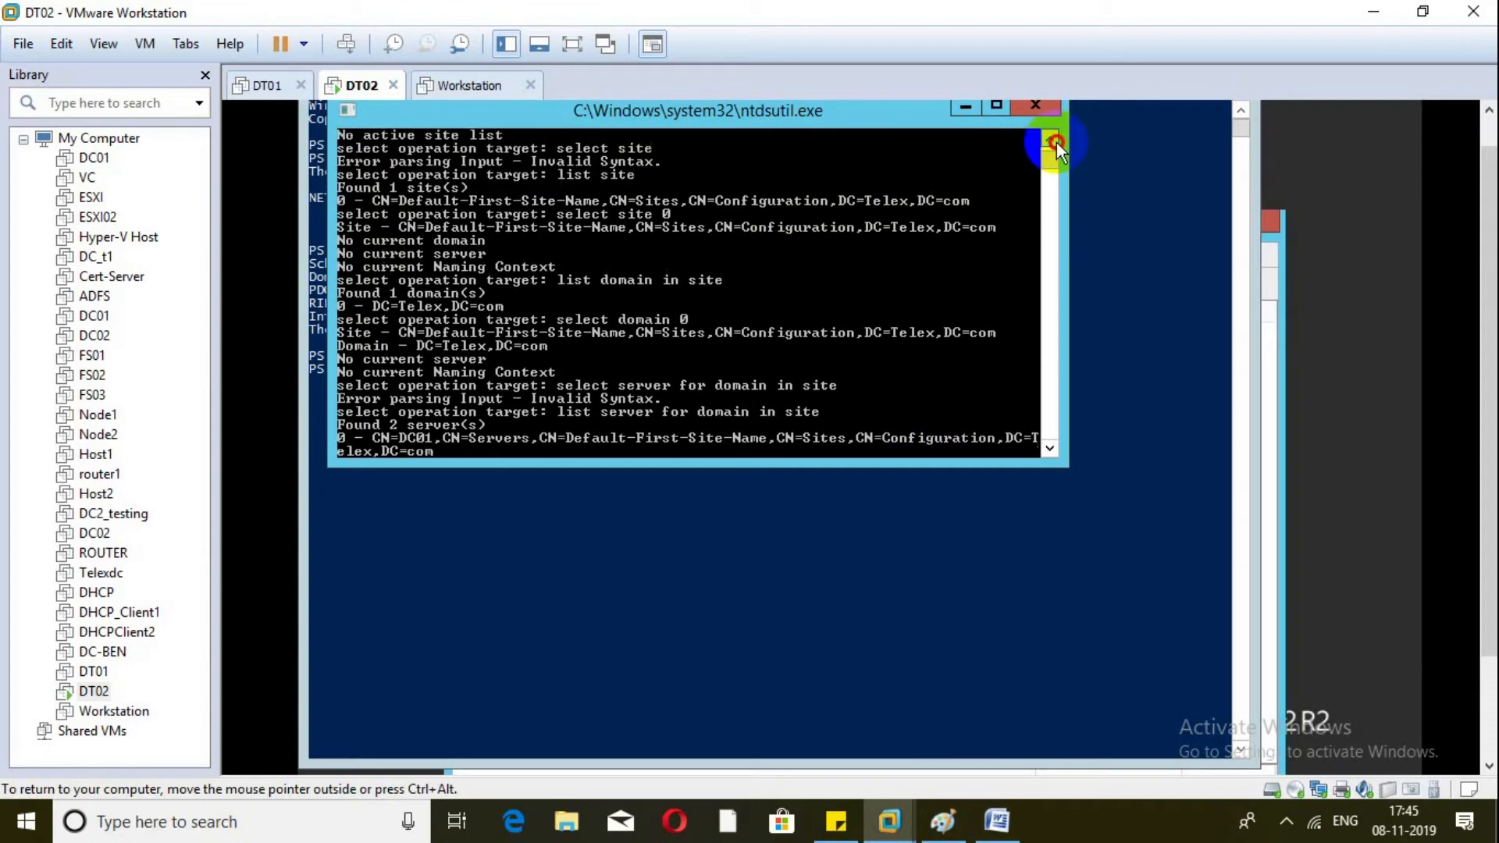
click(1054, 140)
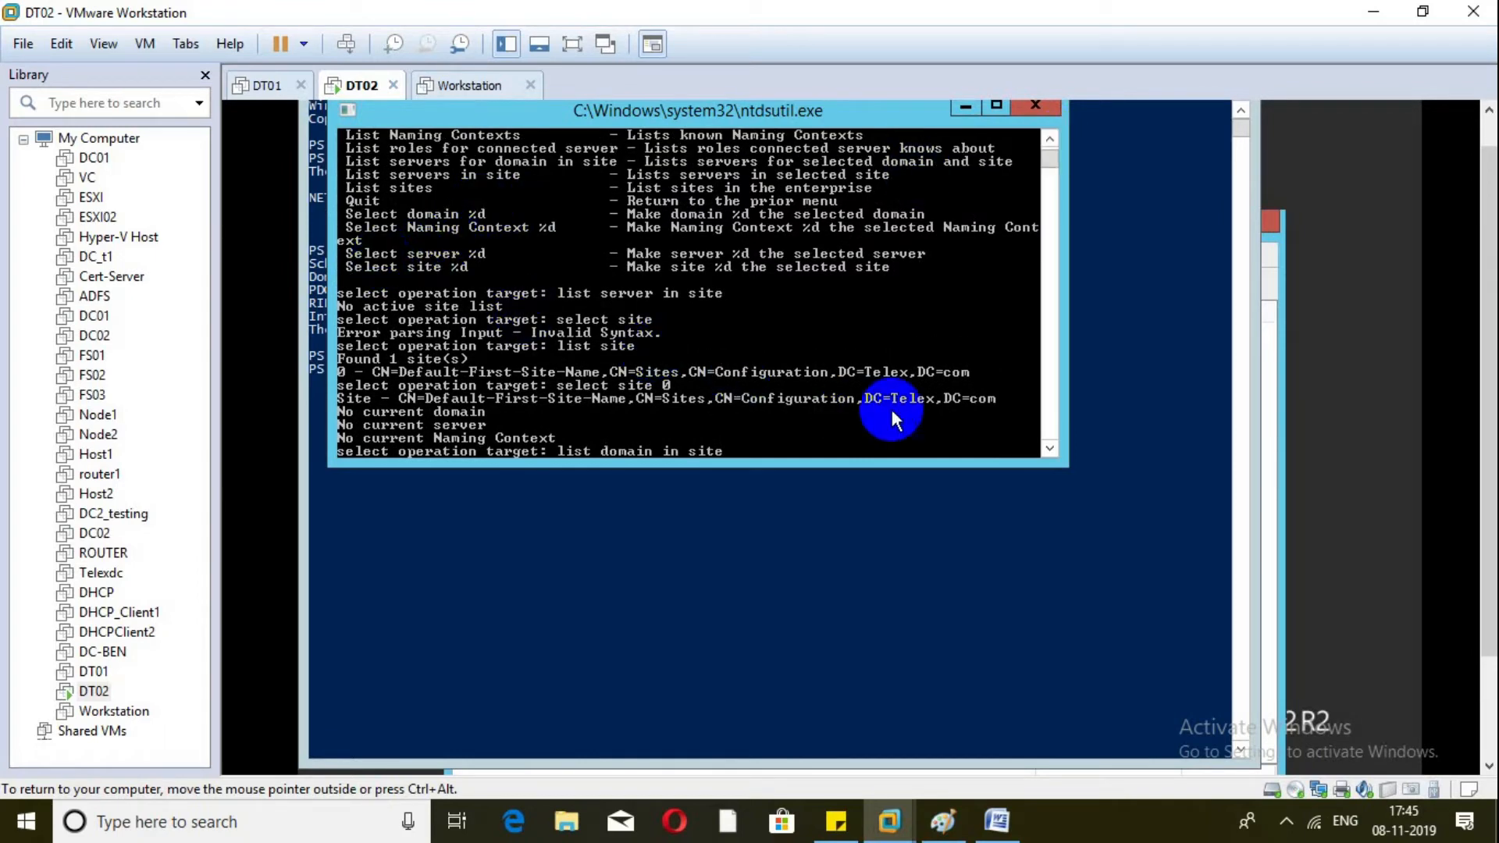
click(1056, 445)
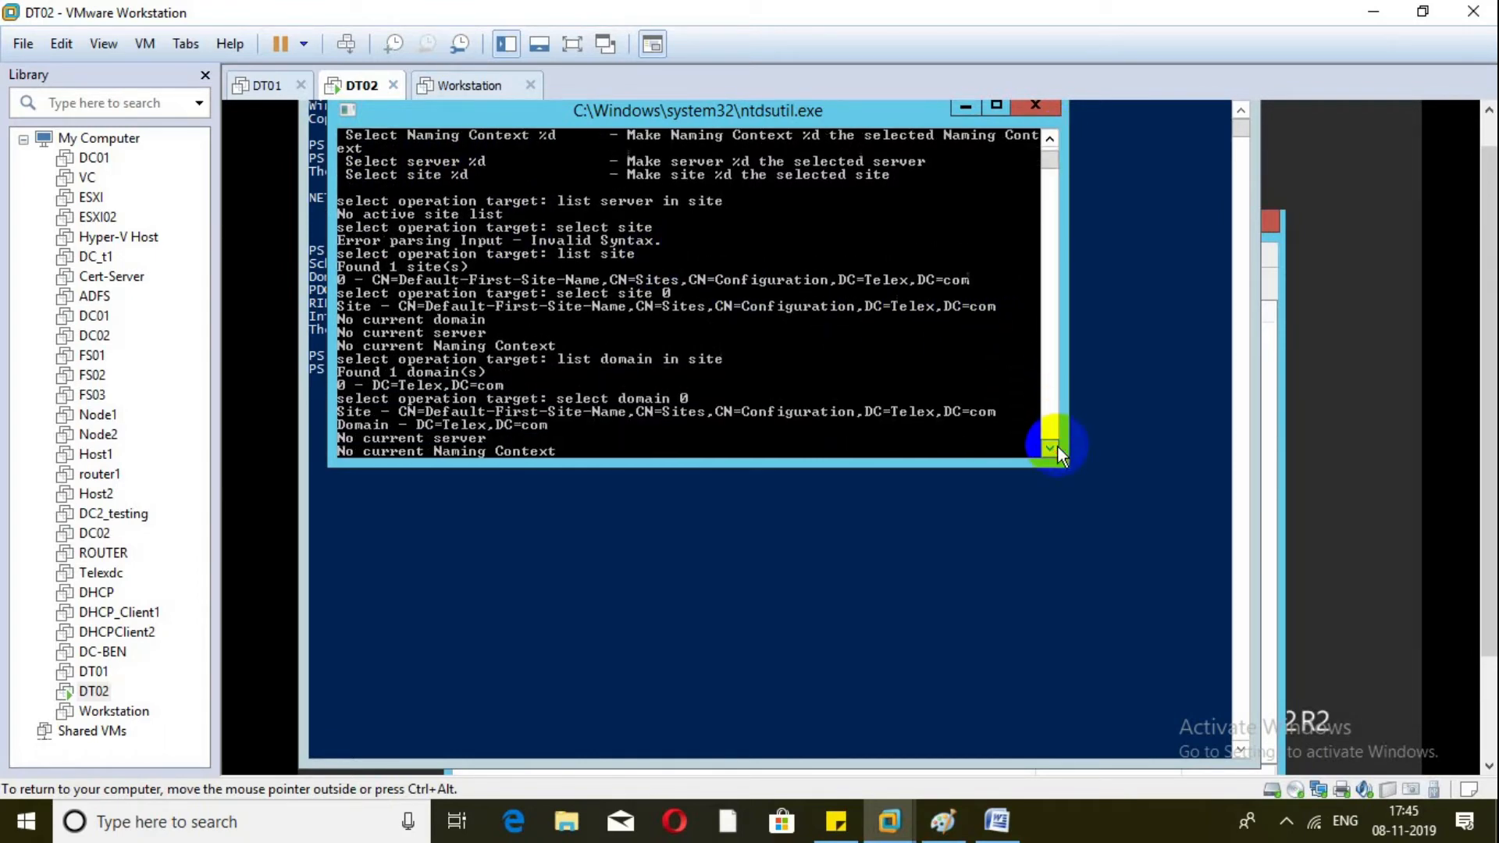
click(1058, 447)
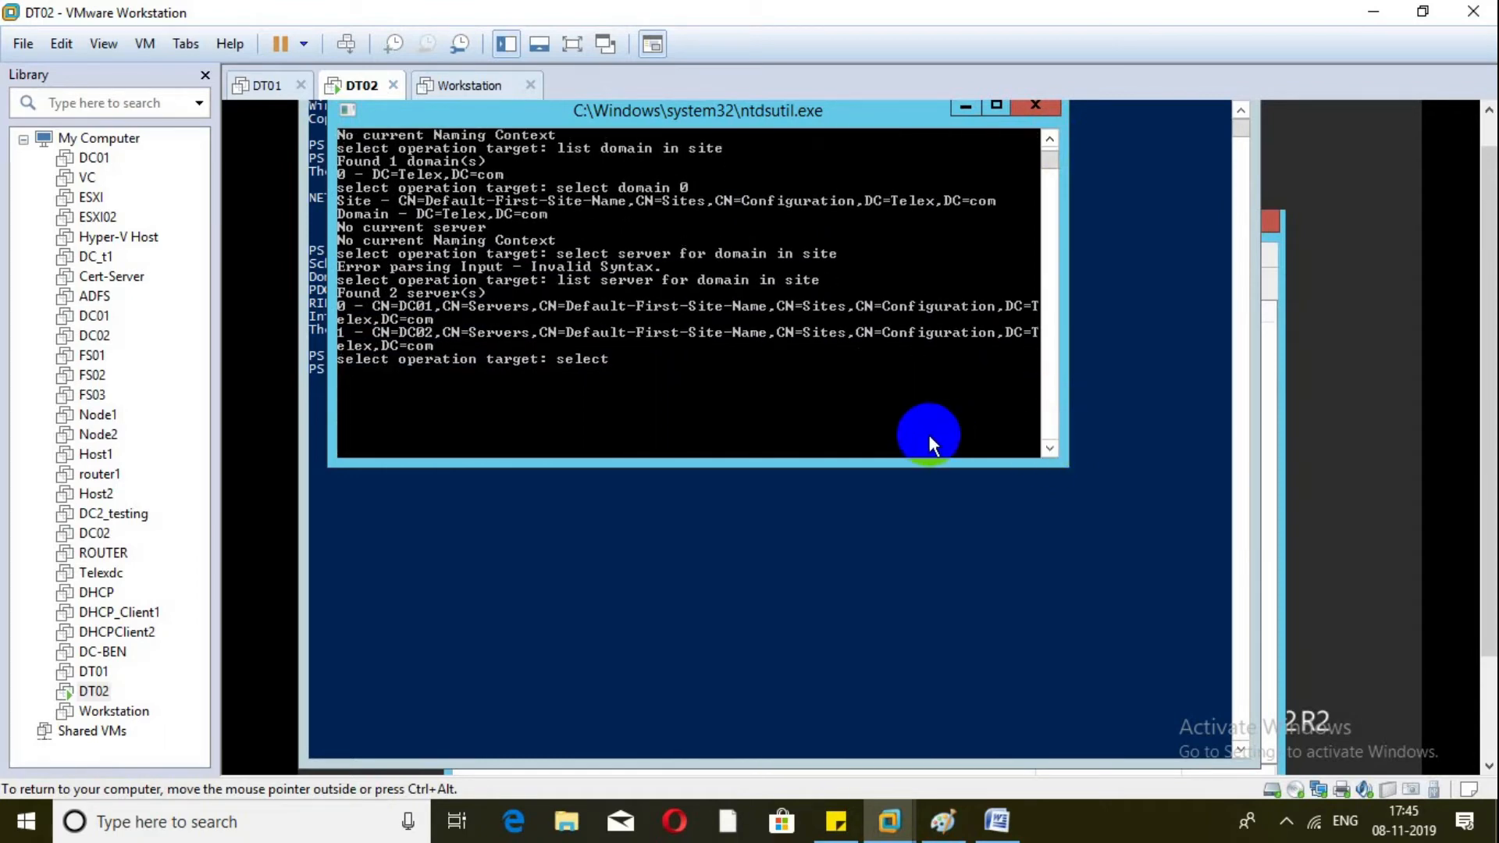
text(server 0)
key(Return)
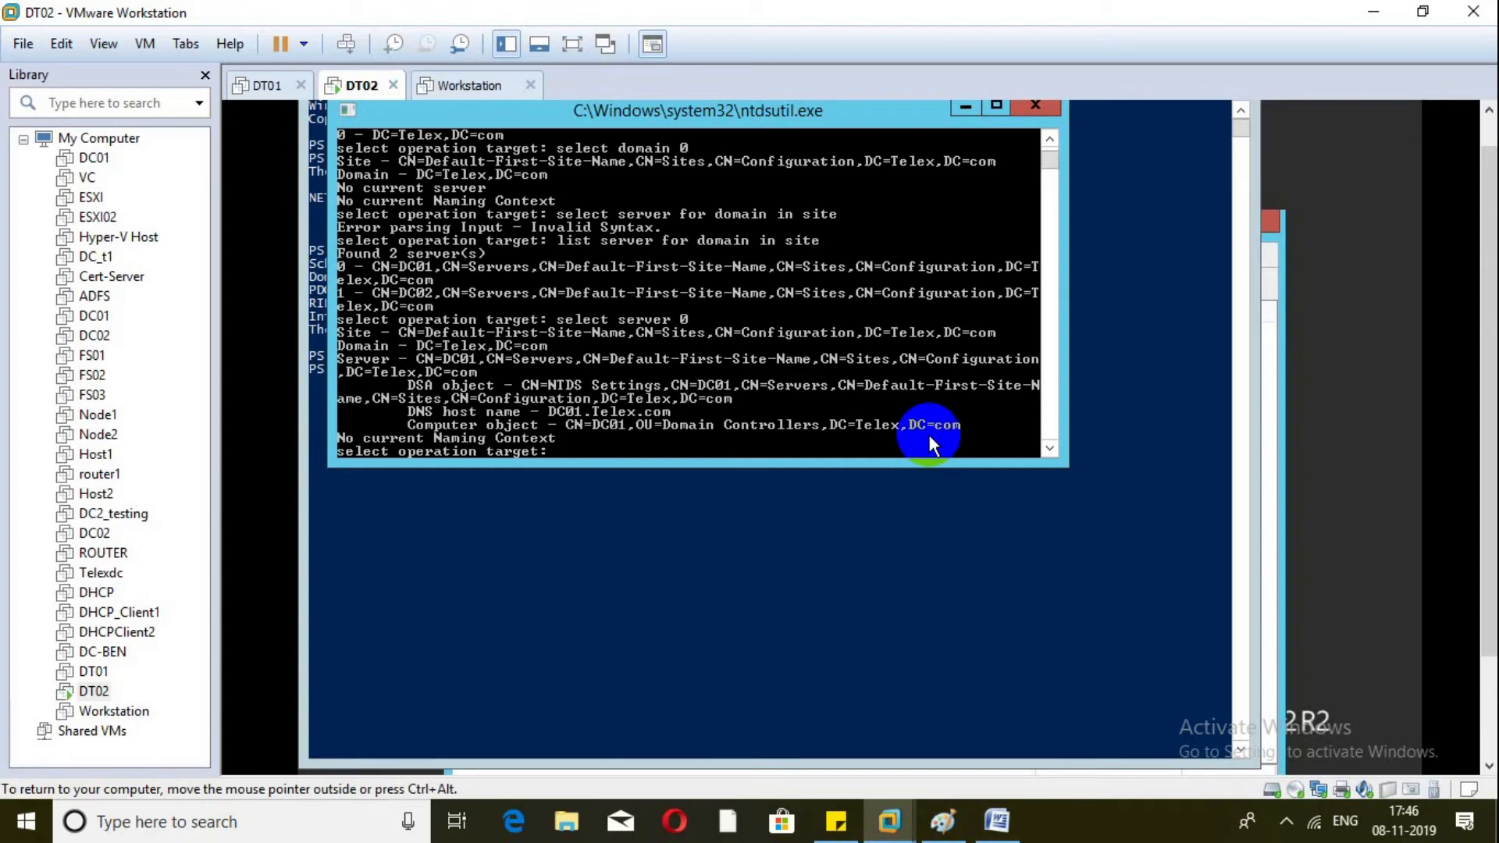
Review the help listing and the earlier site, domain and server selections, and run "select server 0" again
text(select server 0)
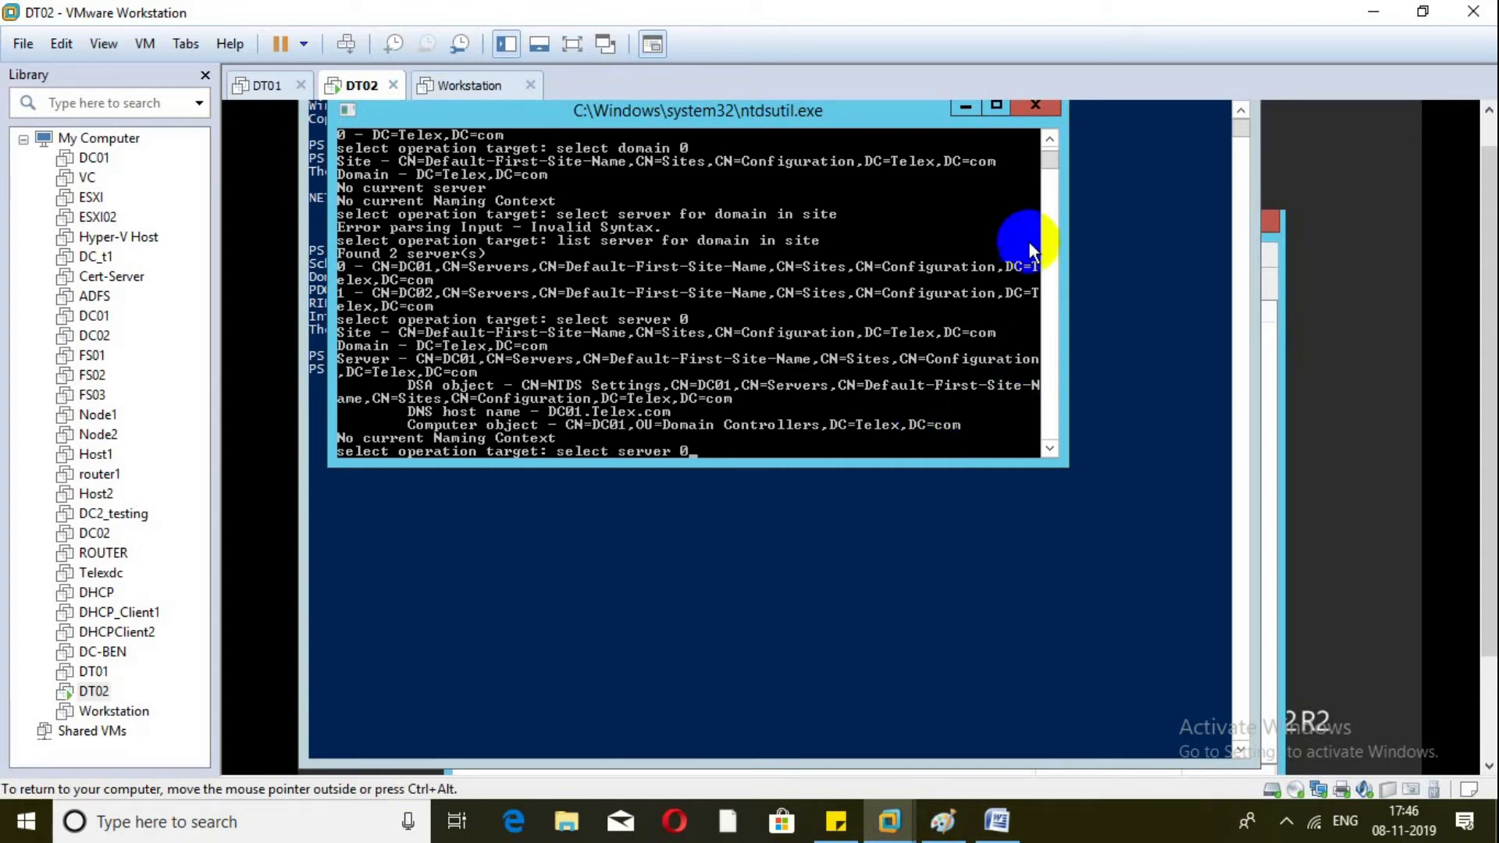
click(1048, 138)
scroll(1047, 137, up, 9)
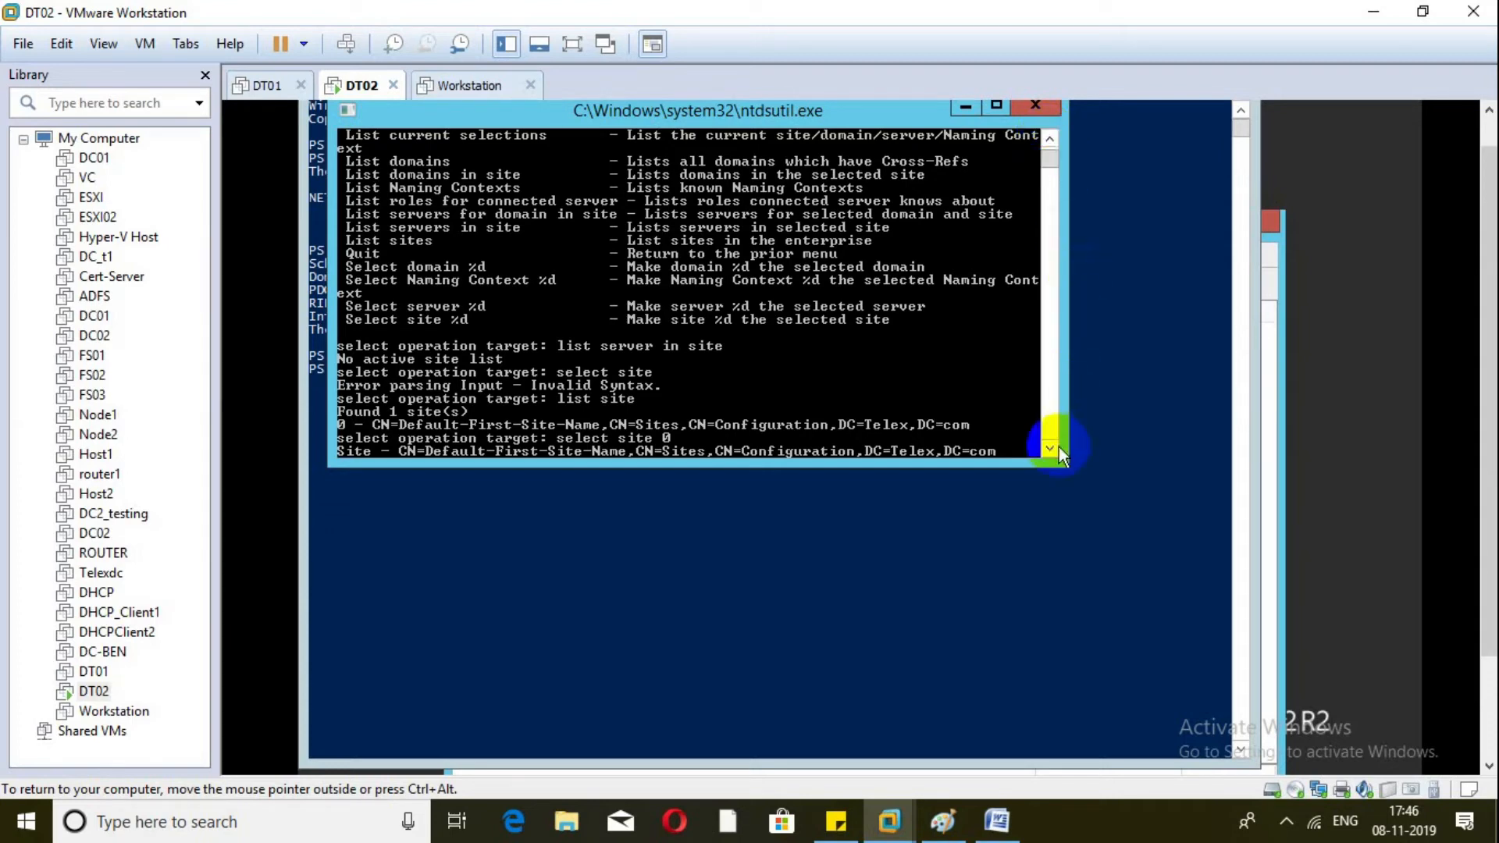
scroll(1057, 446, down, 4)
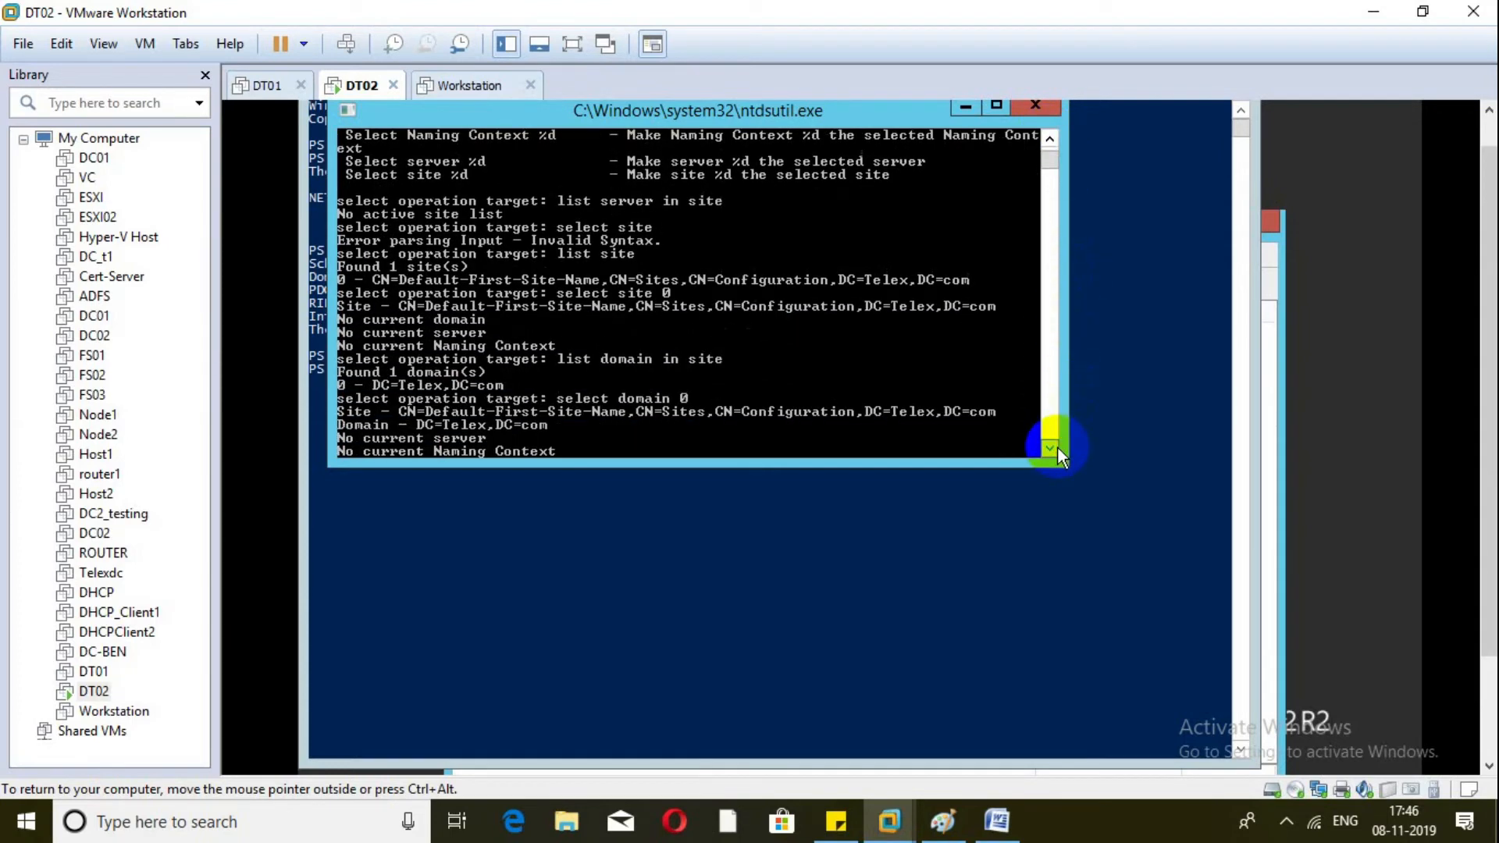
scroll(1057, 447, down, 2)
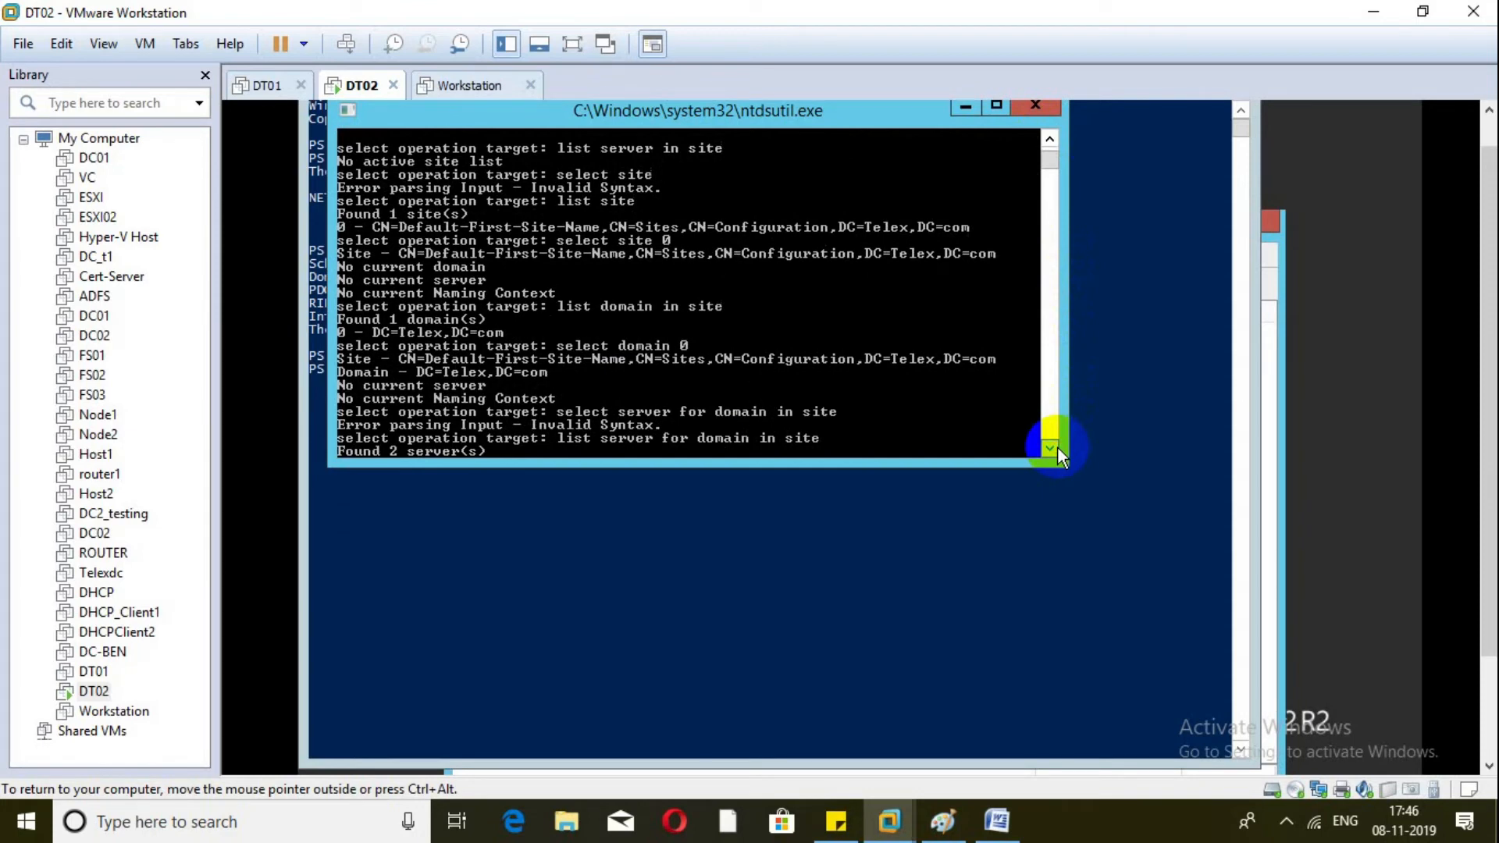
scroll(1057, 447, down, 2)
scroll(1057, 446, down, 3)
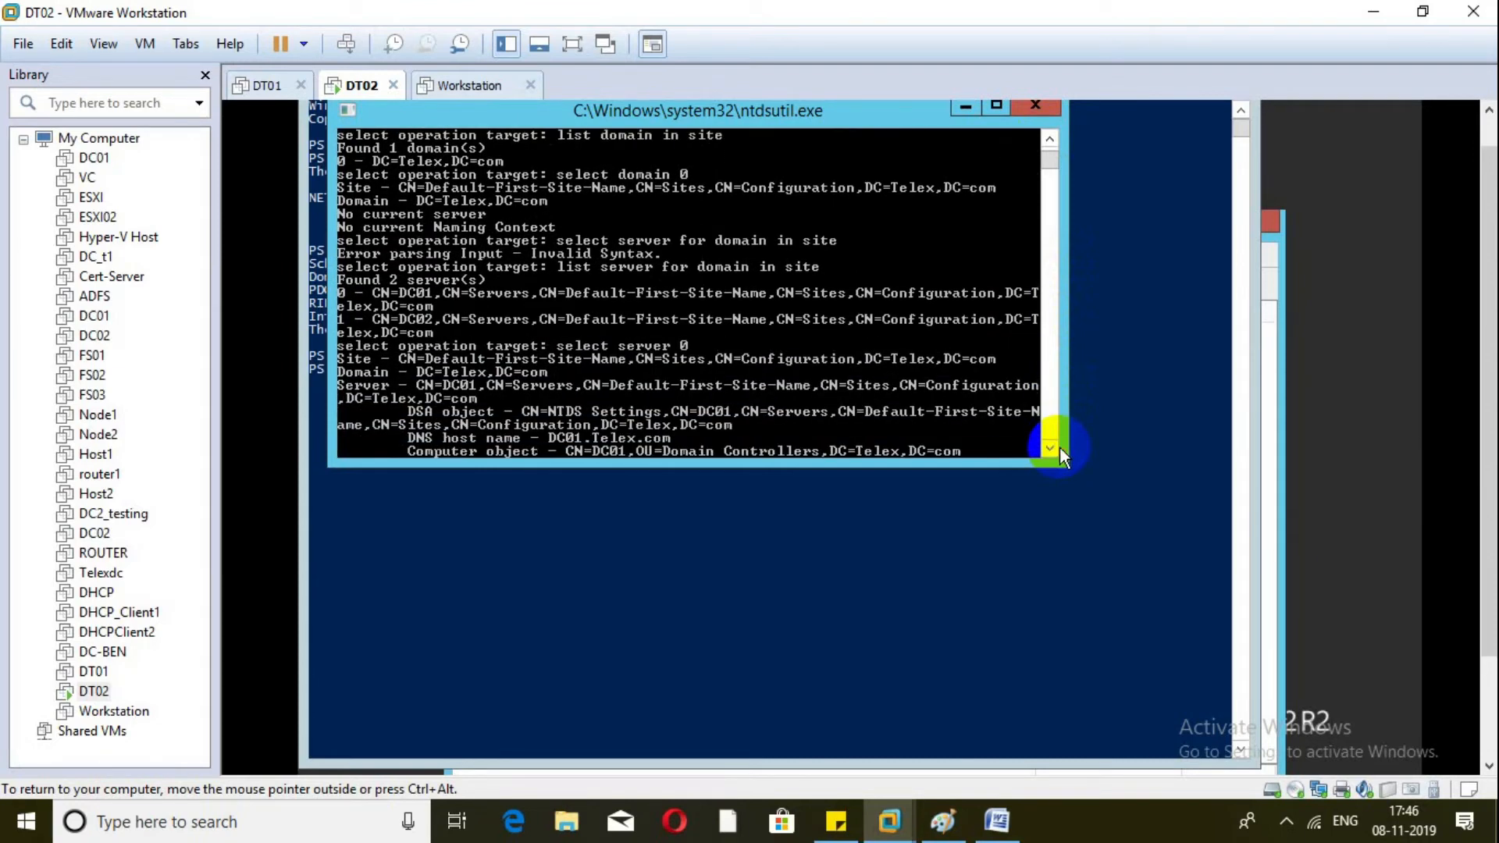
scroll(1057, 447, down, 2)
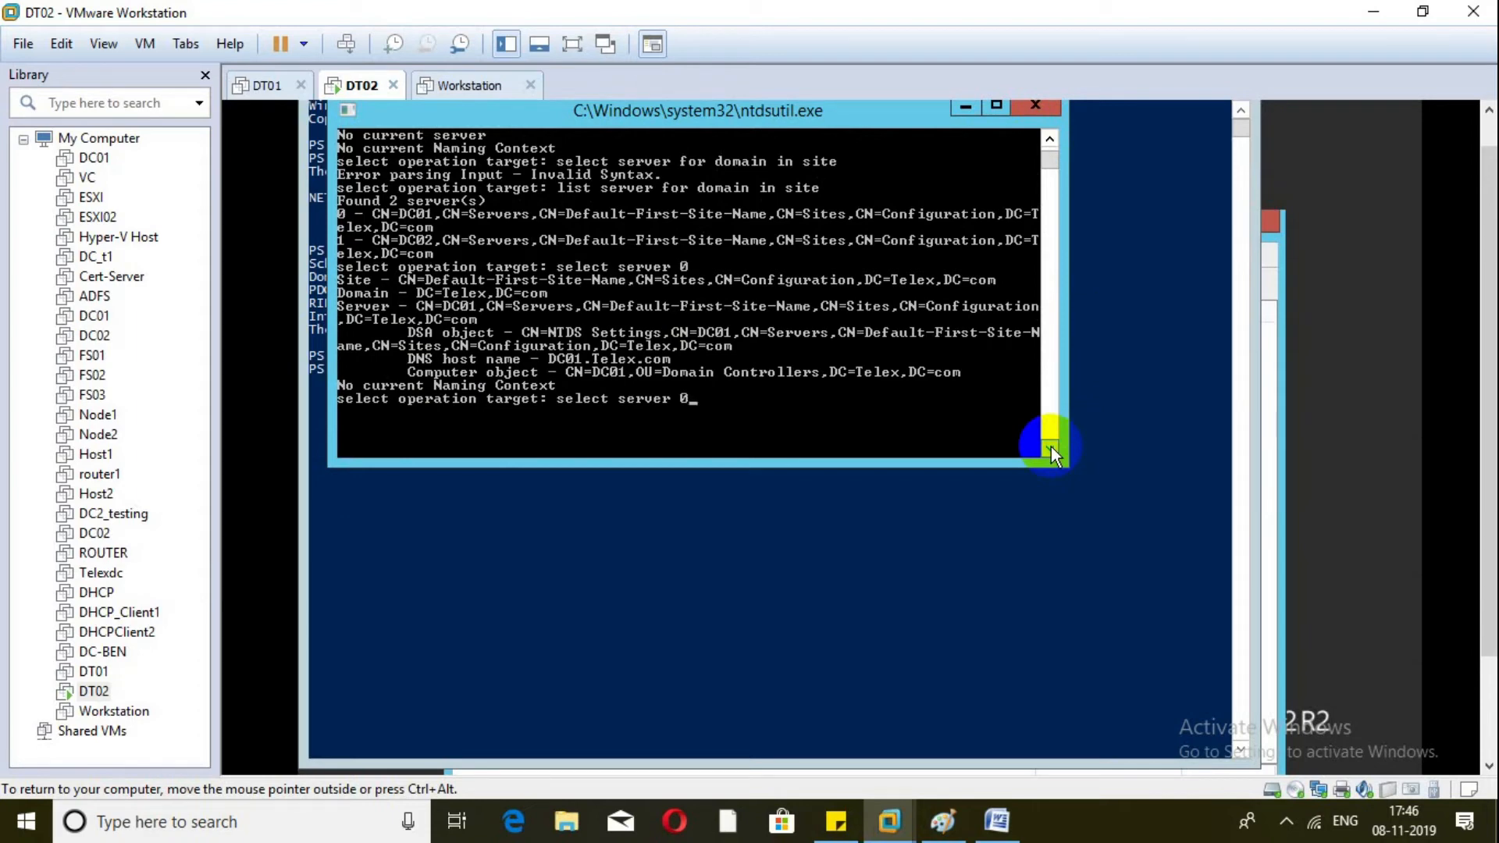
key(Return)
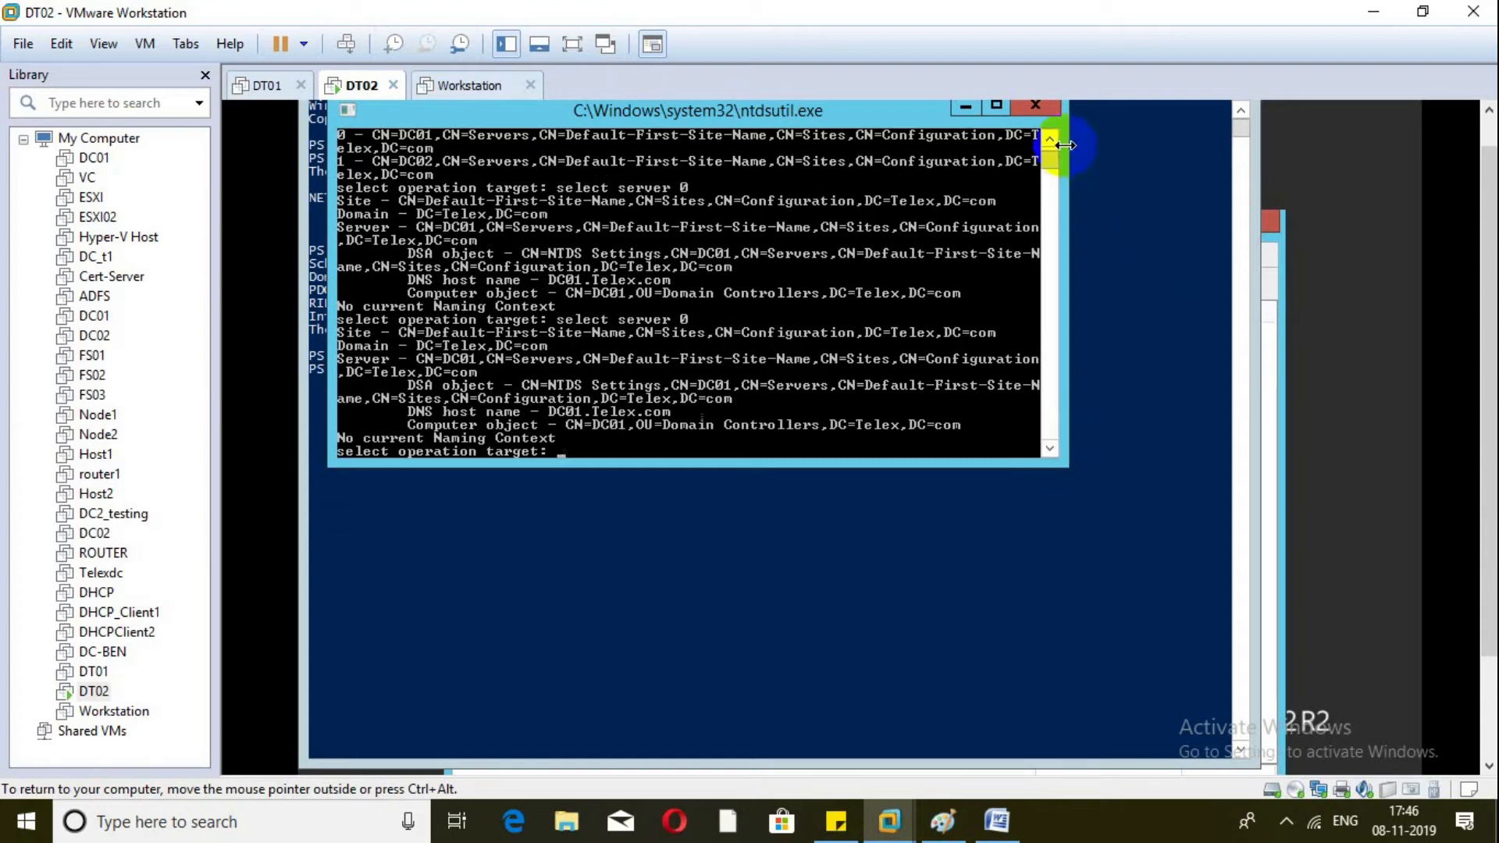
Check the help listing and run "list naming contexts"
drag(1052, 139, 1052, 139)
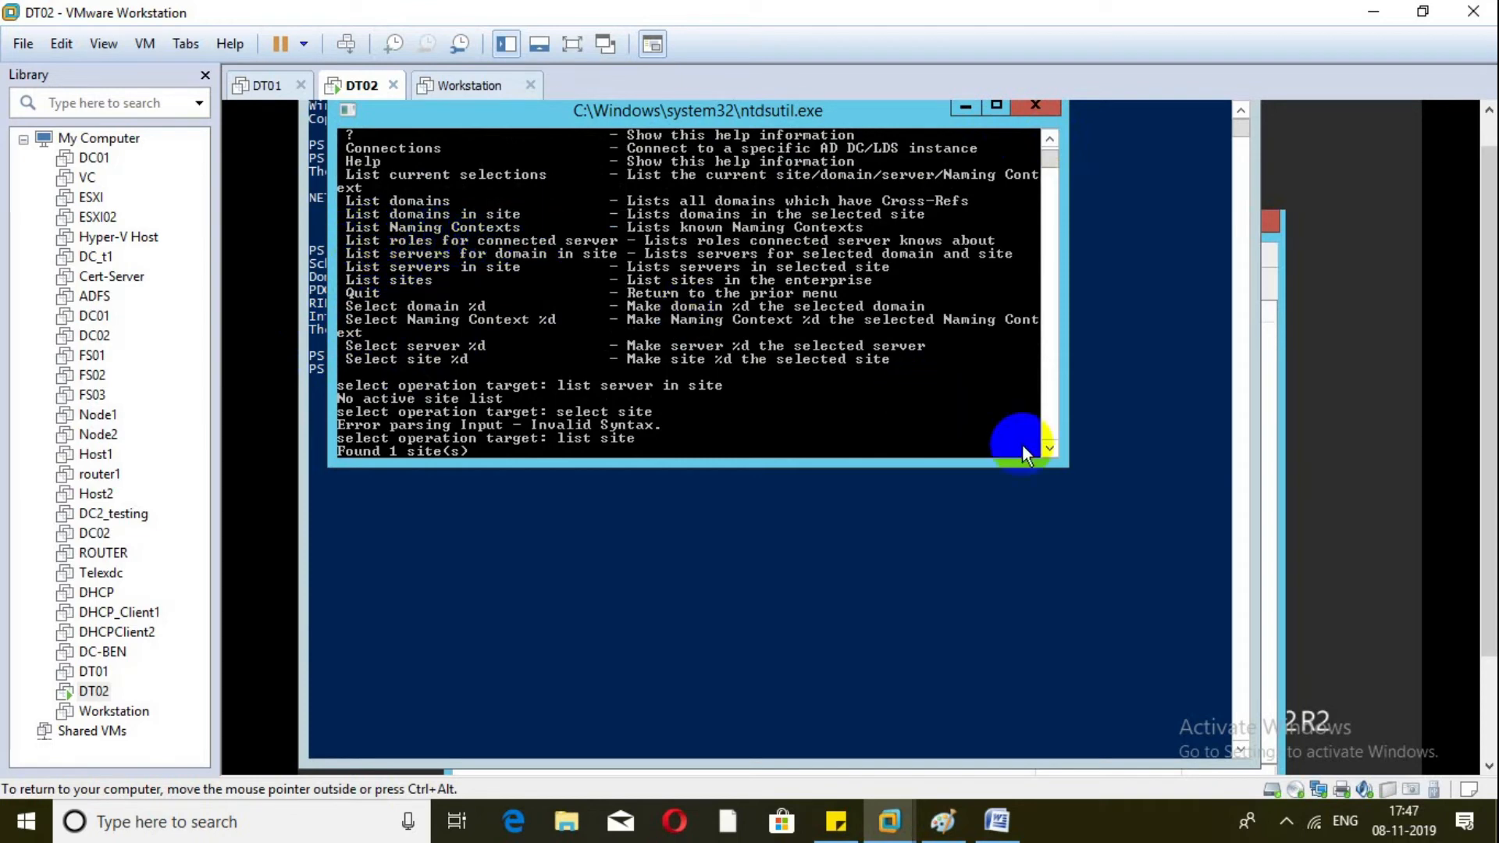
click(1050, 448)
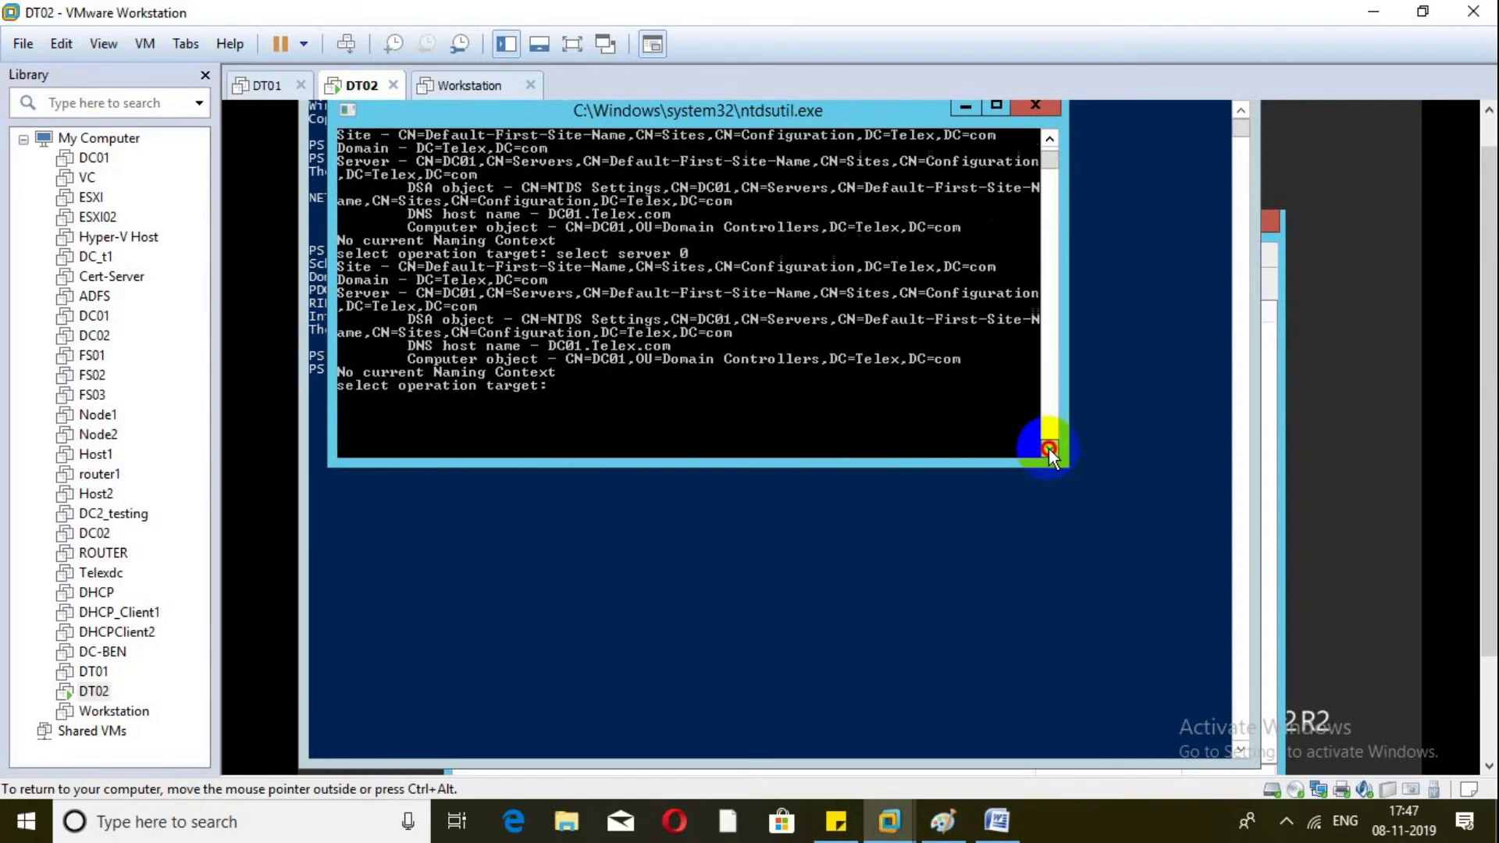
text(li)
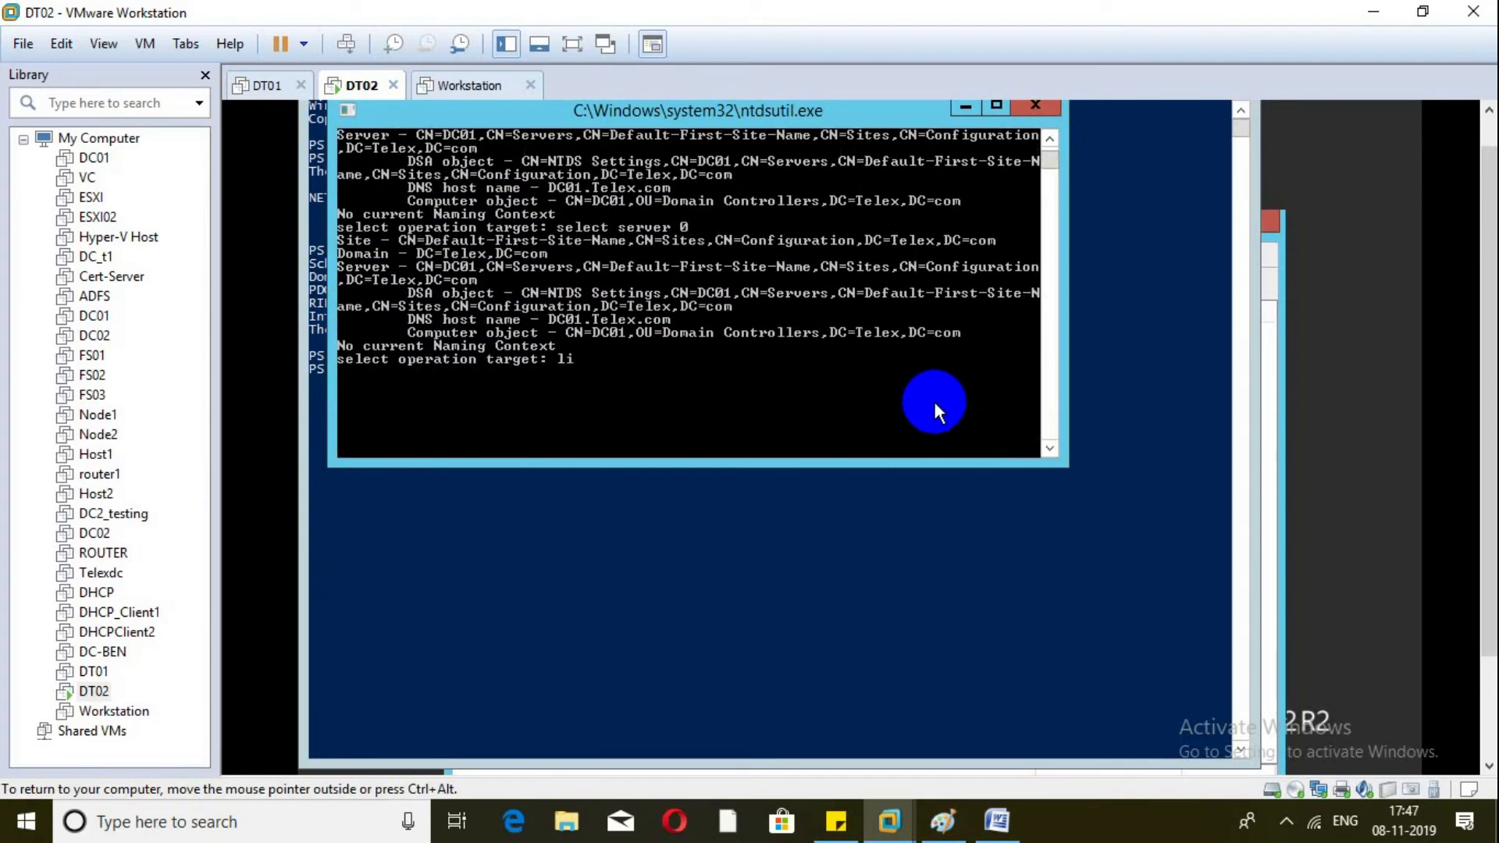
text(st naming contects)
click(1050, 140)
click(1050, 141)
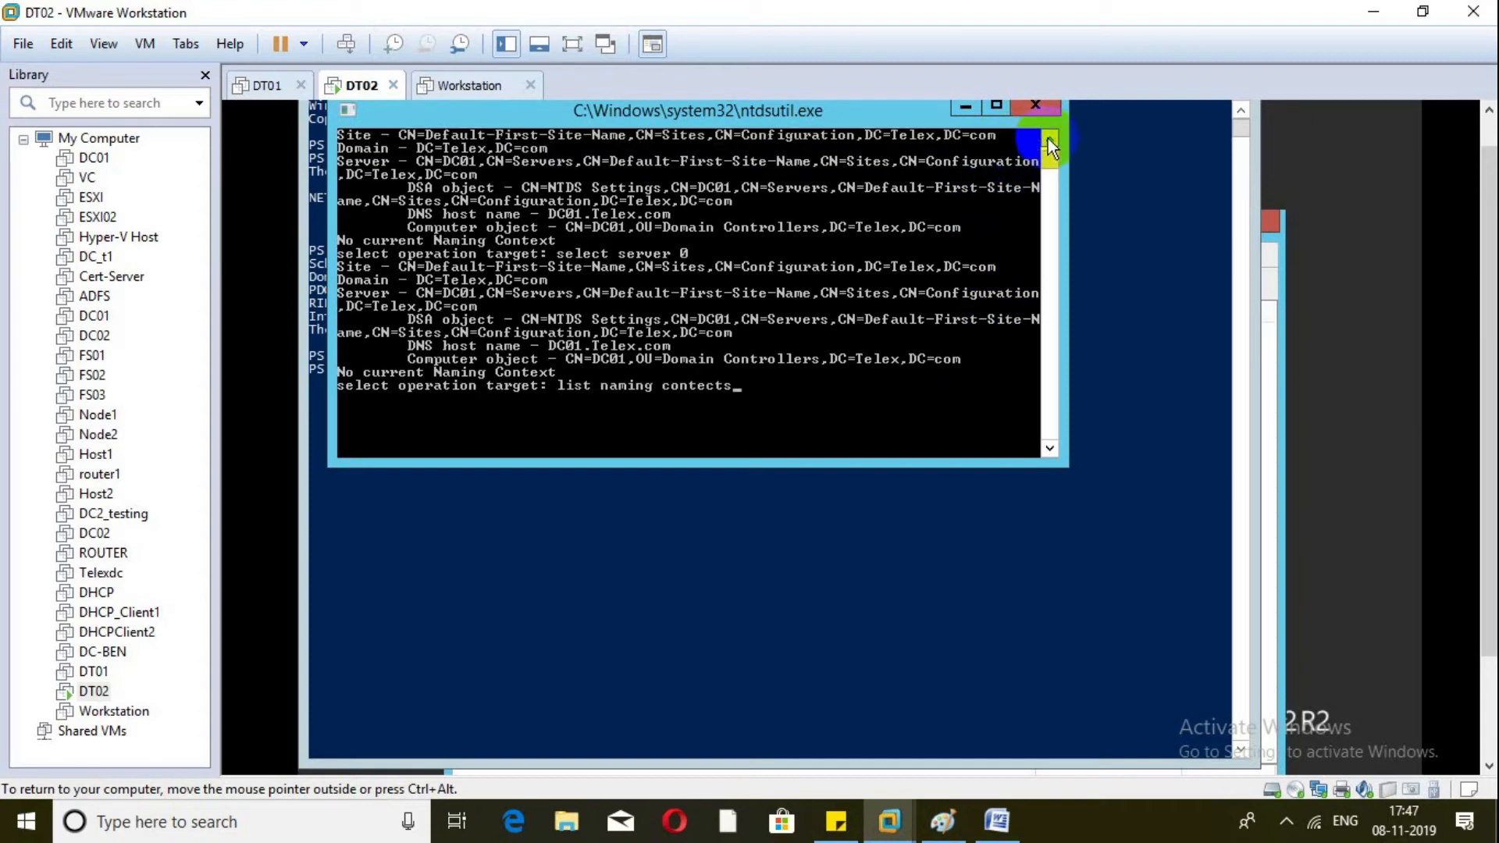
key(Left)
key(Left)
key(BackSpace)
text(x)
key(Return)
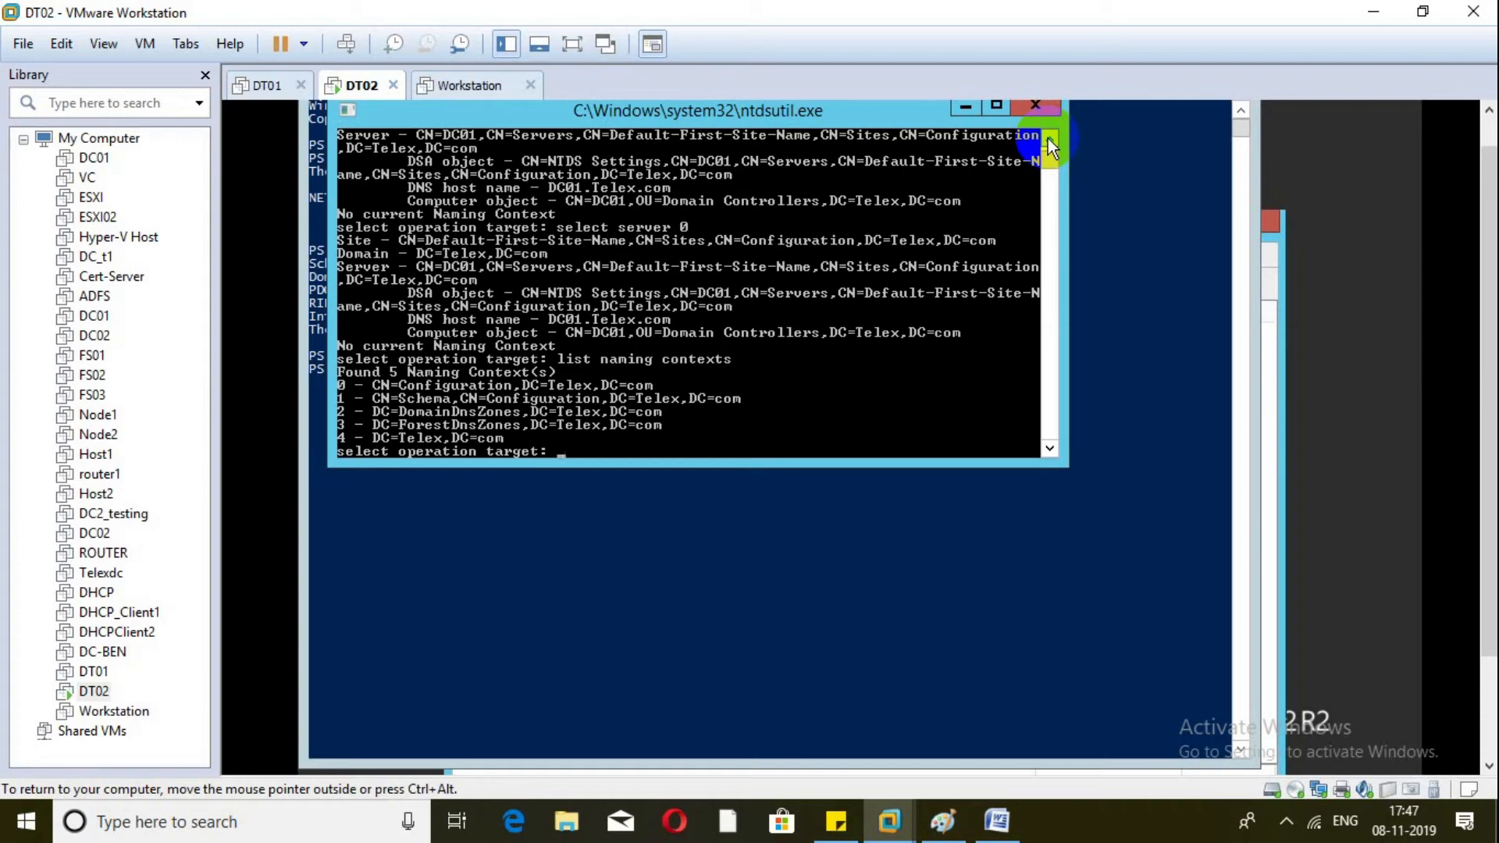
Quit the operation target selection and show the help of the metadata cleanup level
text(quit)
key(Return)
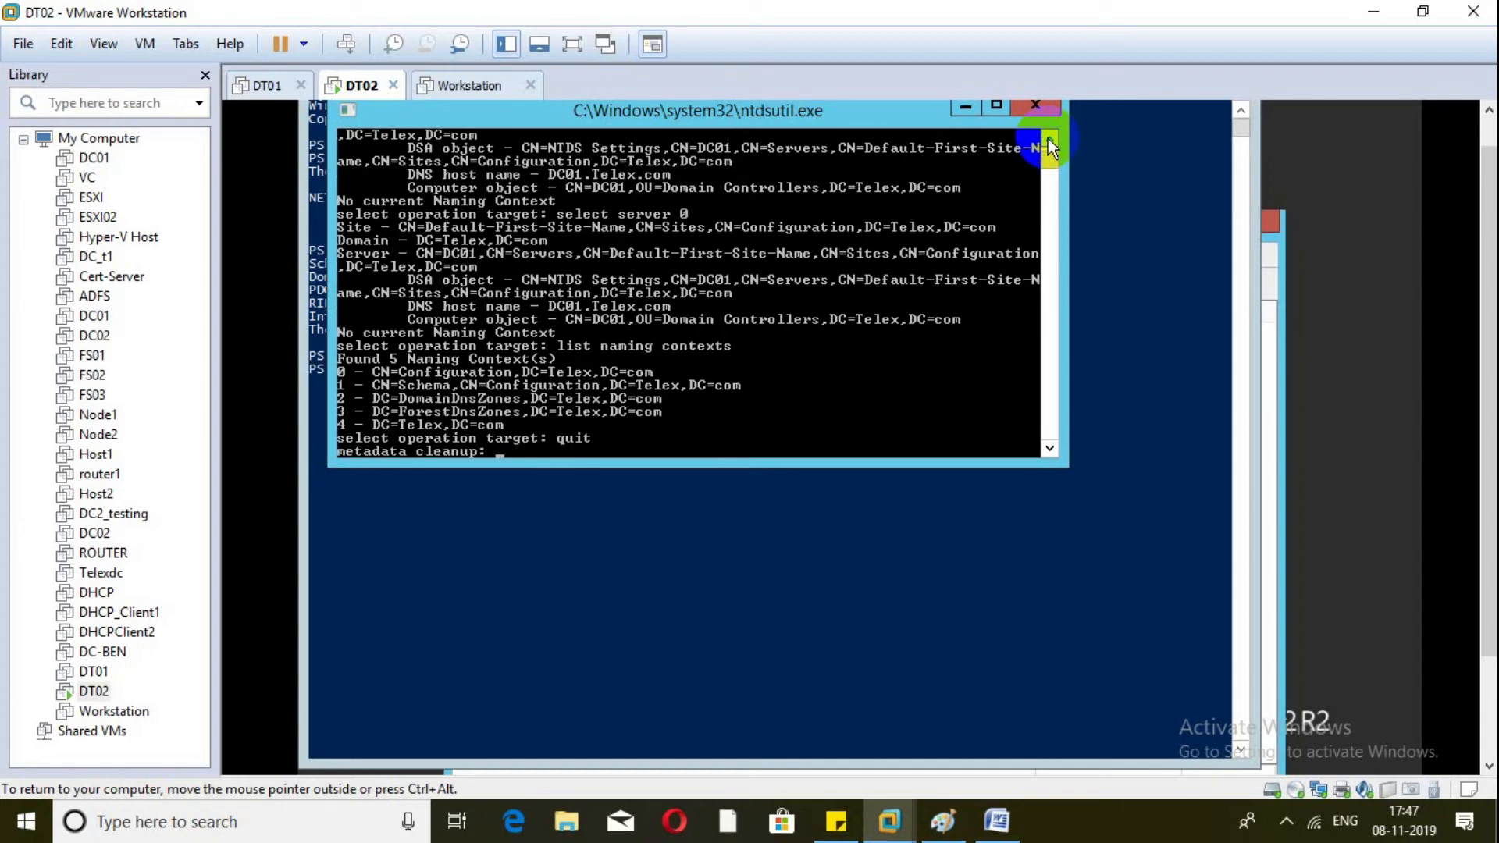
text(help)
key(Return)
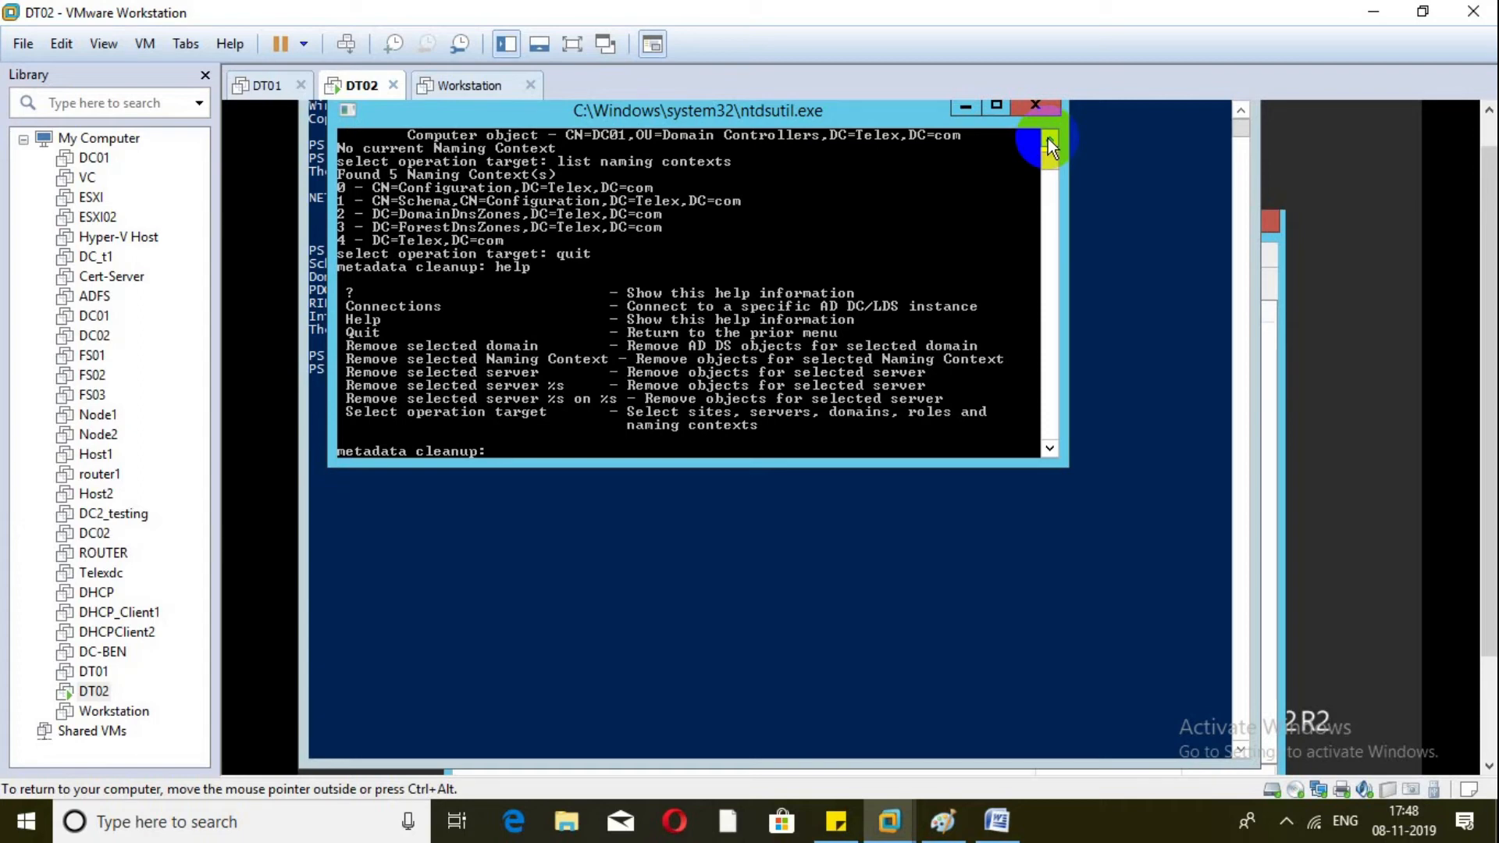
Run "remove selected server", confirm removing the DC01 server object and let dc02.telex.com seize the schema role
text(remove selected server)
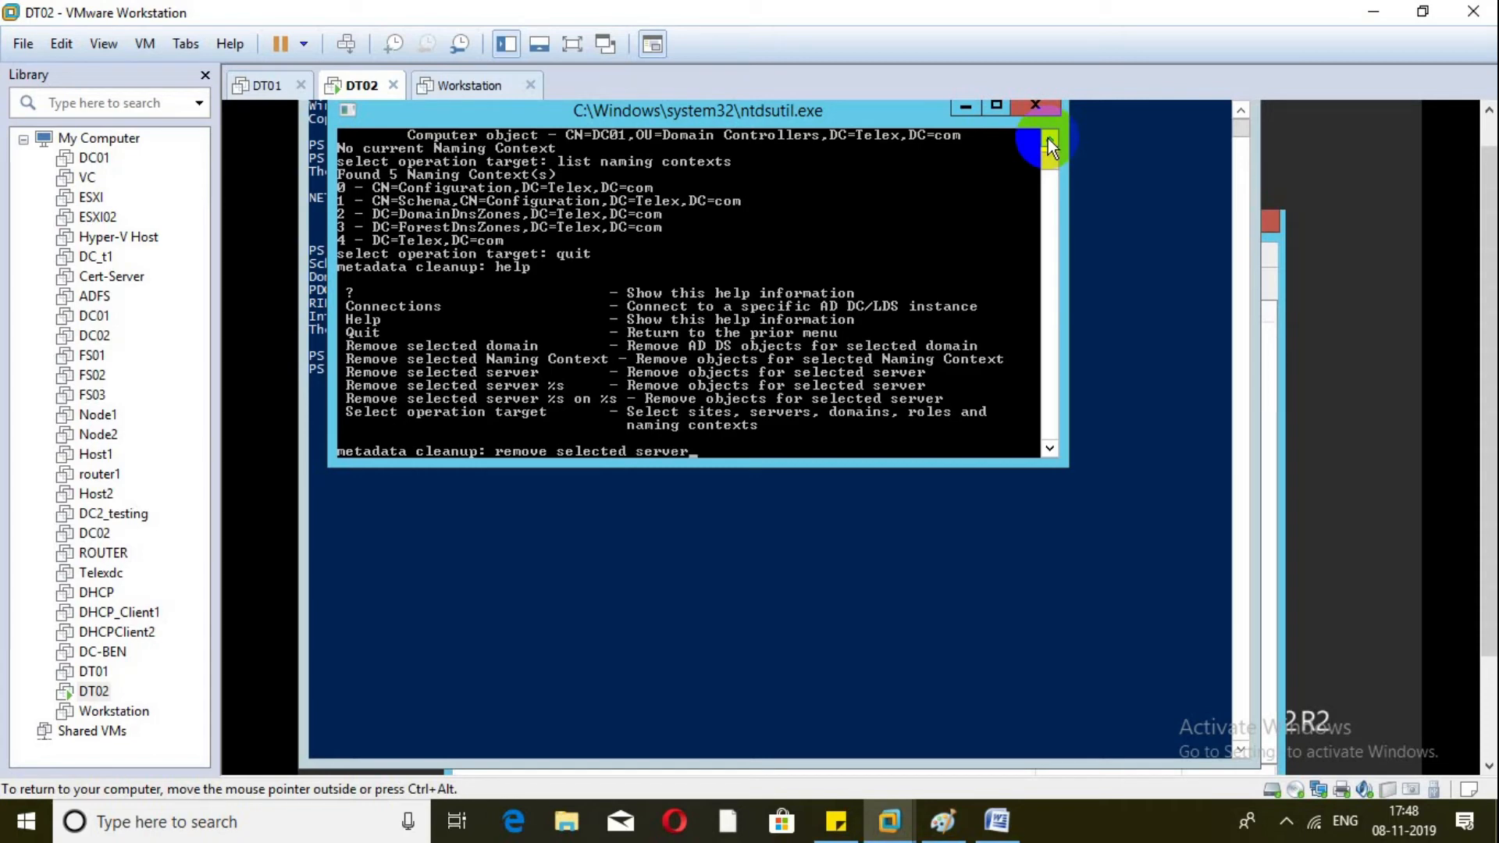
key(Return)
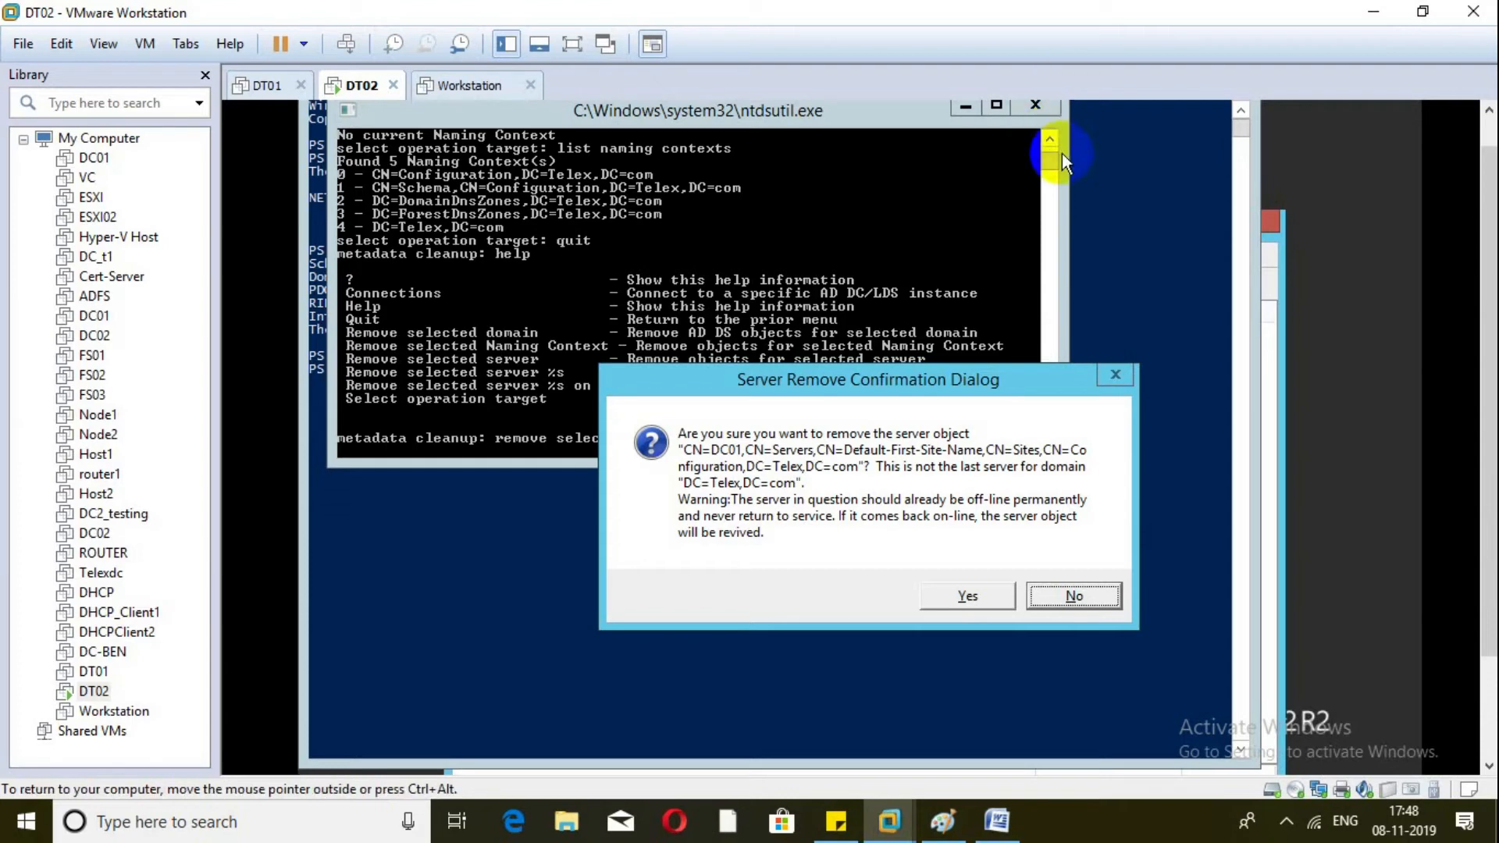
click(969, 597)
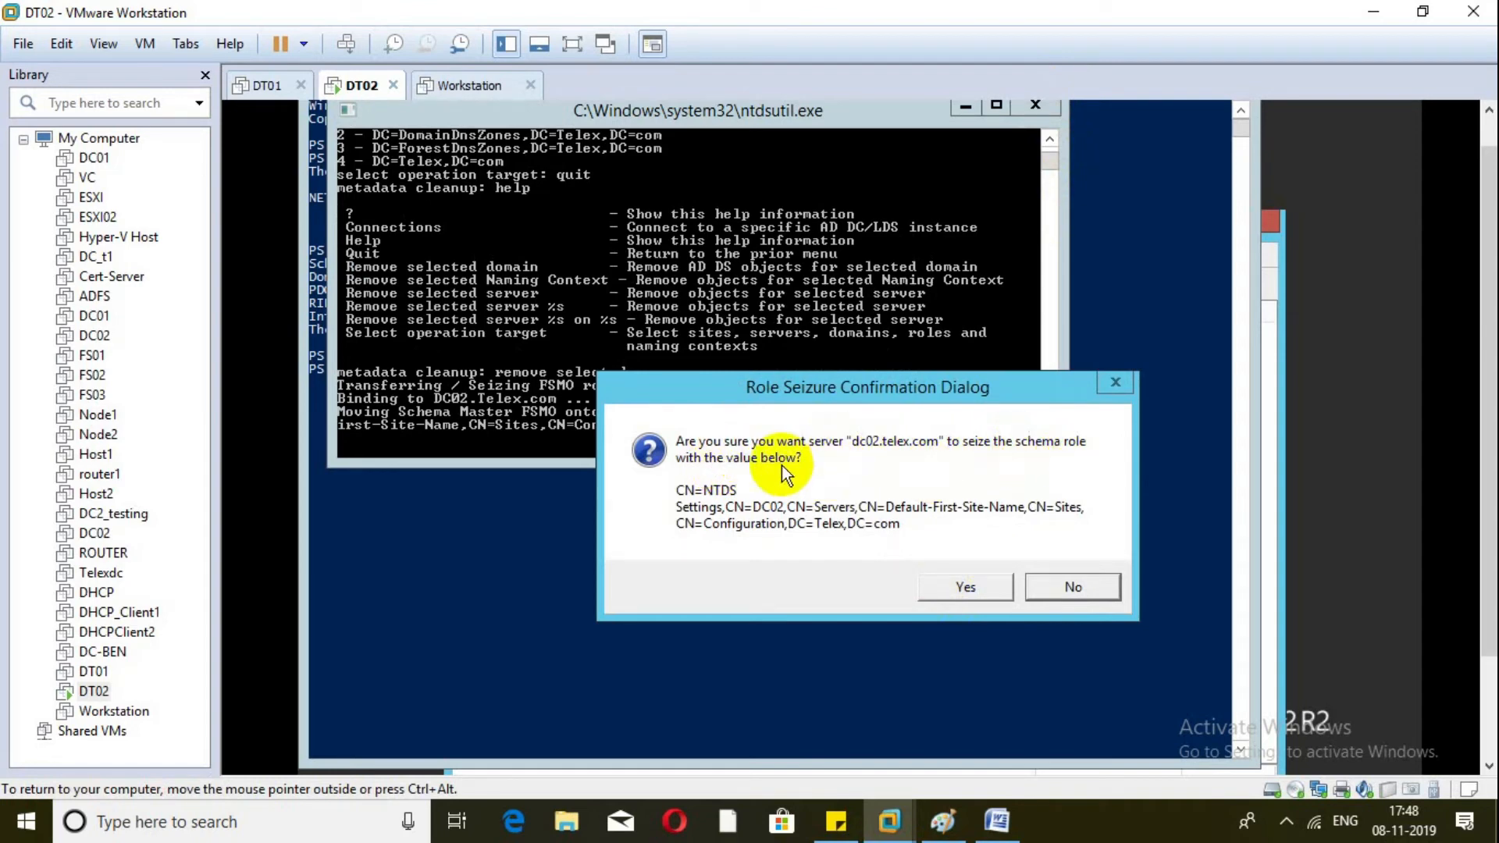
click(968, 589)
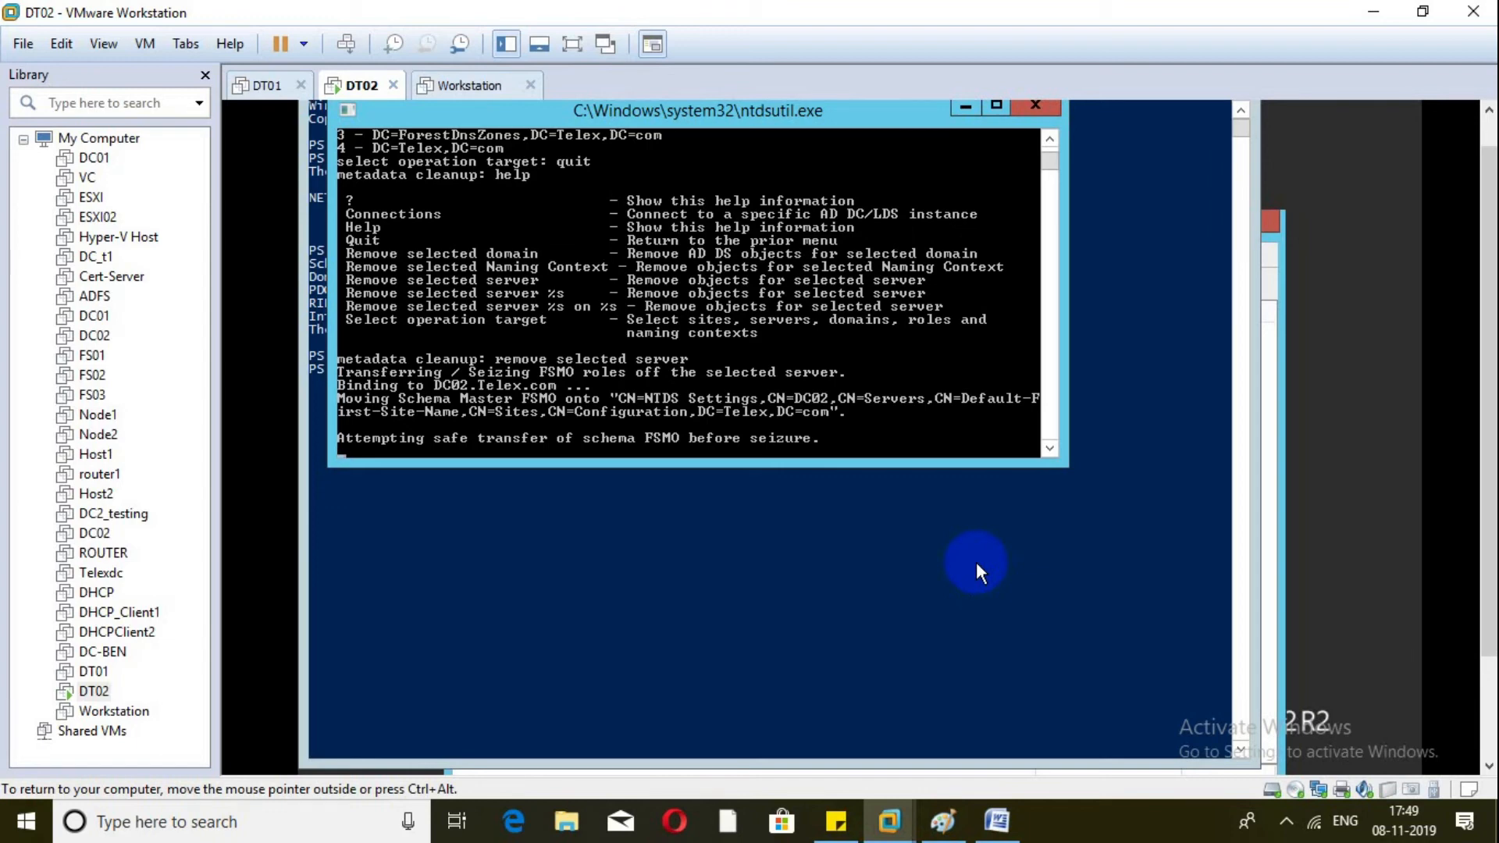
Examine the output of the schema role transfer and seizure as the server removal runs
click(1049, 448)
click(1055, 451)
click(1056, 451)
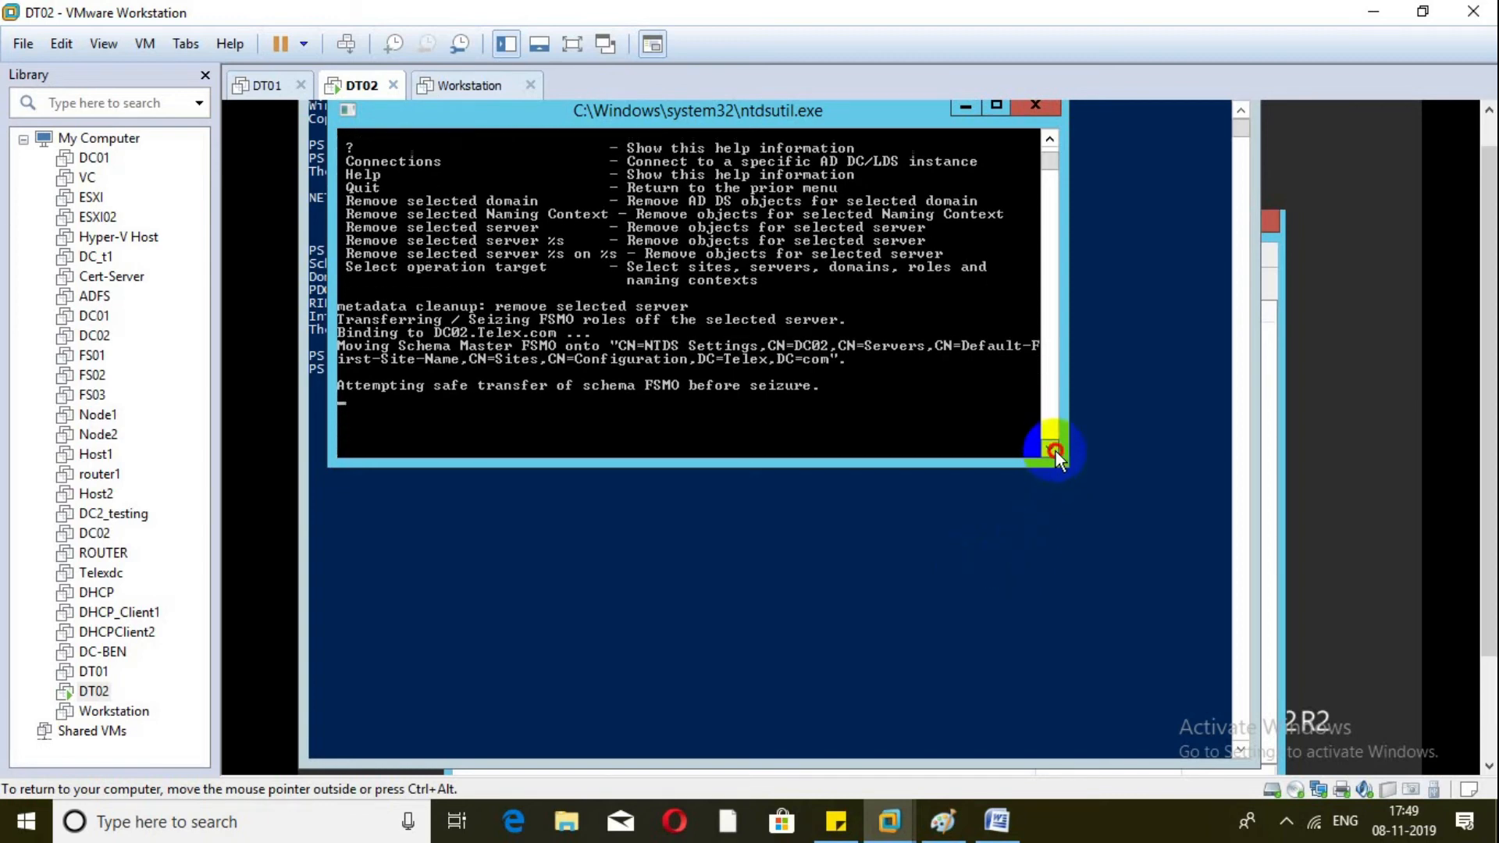
click(1055, 450)
click(1055, 450)
click(1056, 451)
click(1055, 451)
click(1056, 451)
click(1055, 450)
click(1056, 450)
click(1056, 450)
click(1056, 451)
click(1055, 451)
click(1056, 451)
click(1055, 450)
click(1055, 450)
click(1055, 450)
click(1055, 450)
click(1055, 450)
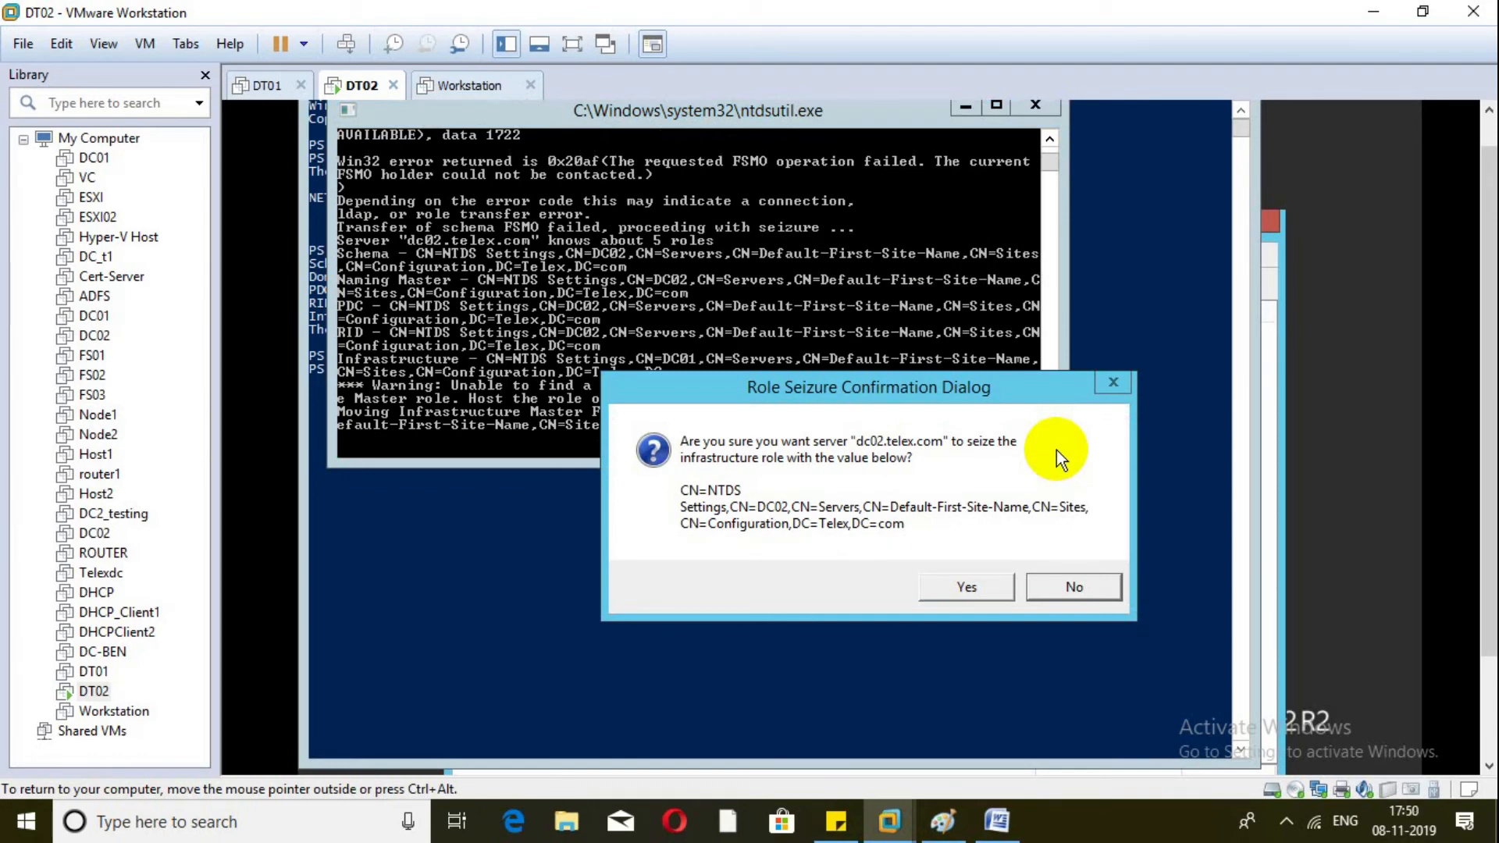
Confirm the seizure of the infrastructure role by dc02.telex.com and follow the rest of the DC01 metadata cleanup
click(990, 595)
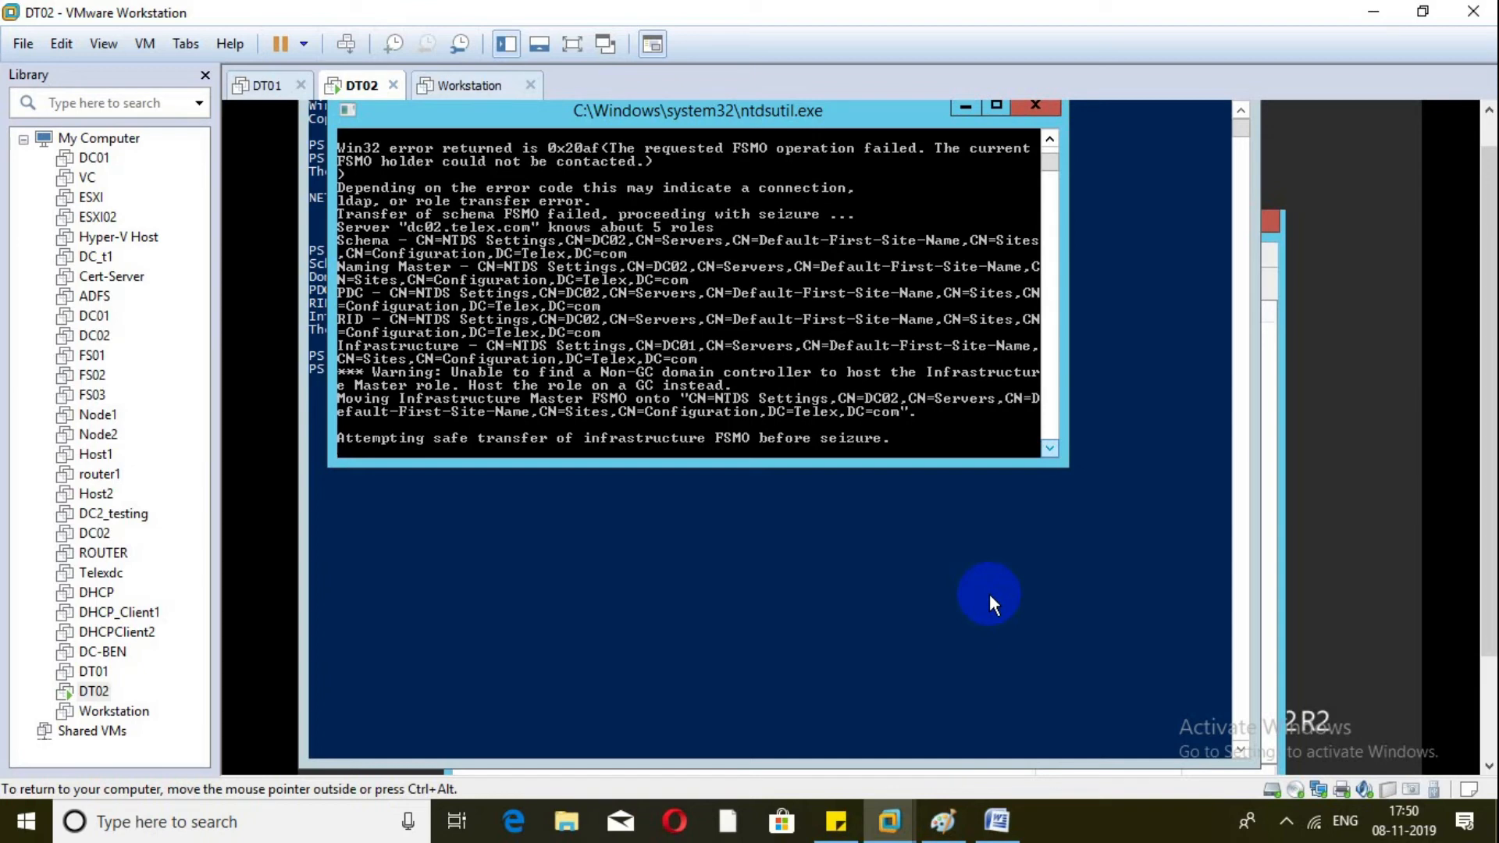
click(1050, 449)
click(1051, 453)
click(1051, 452)
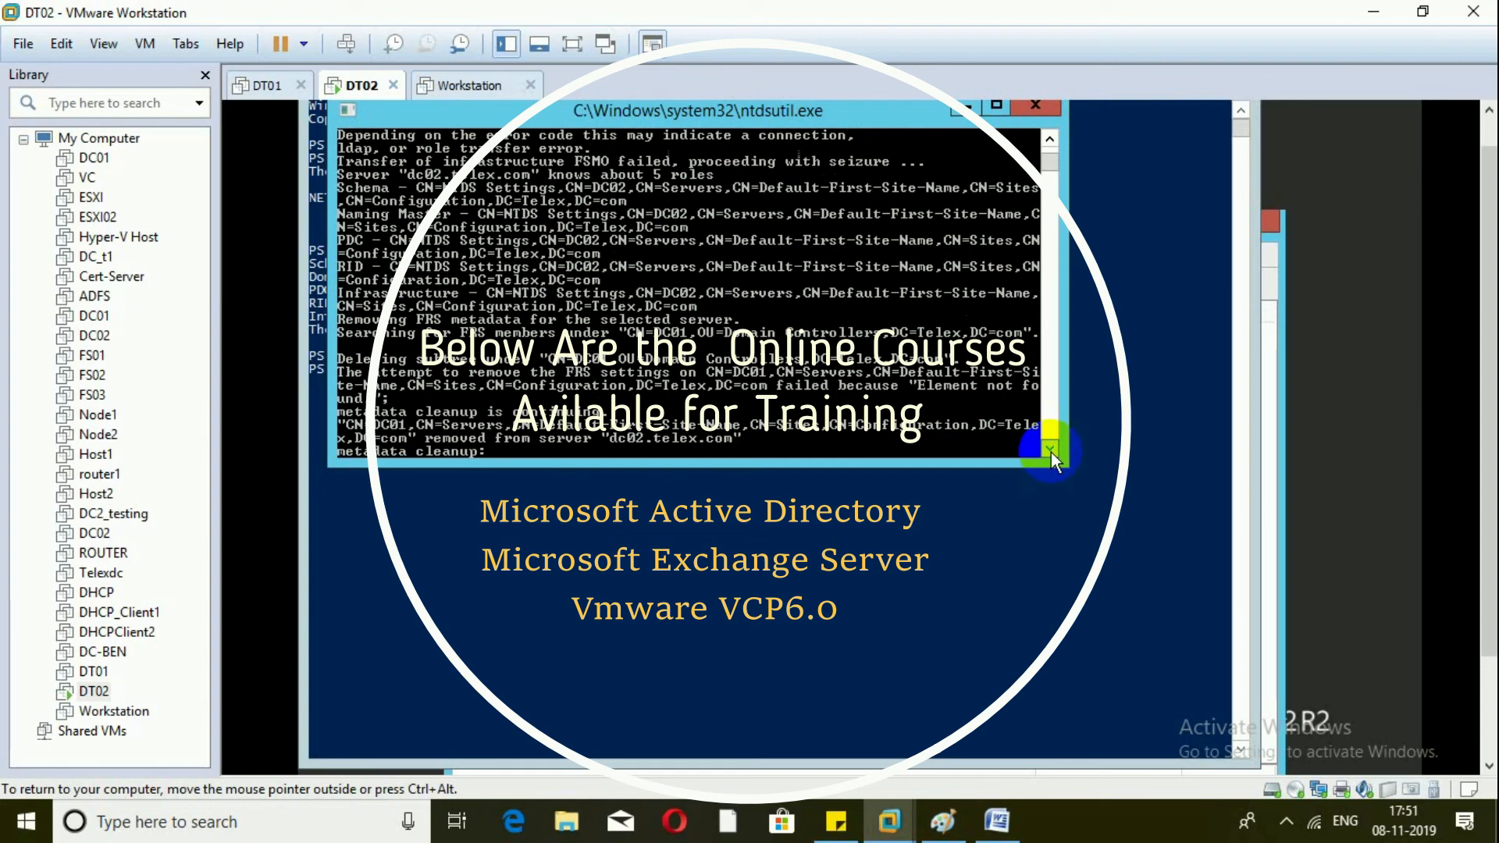
click(1050, 452)
click(1051, 452)
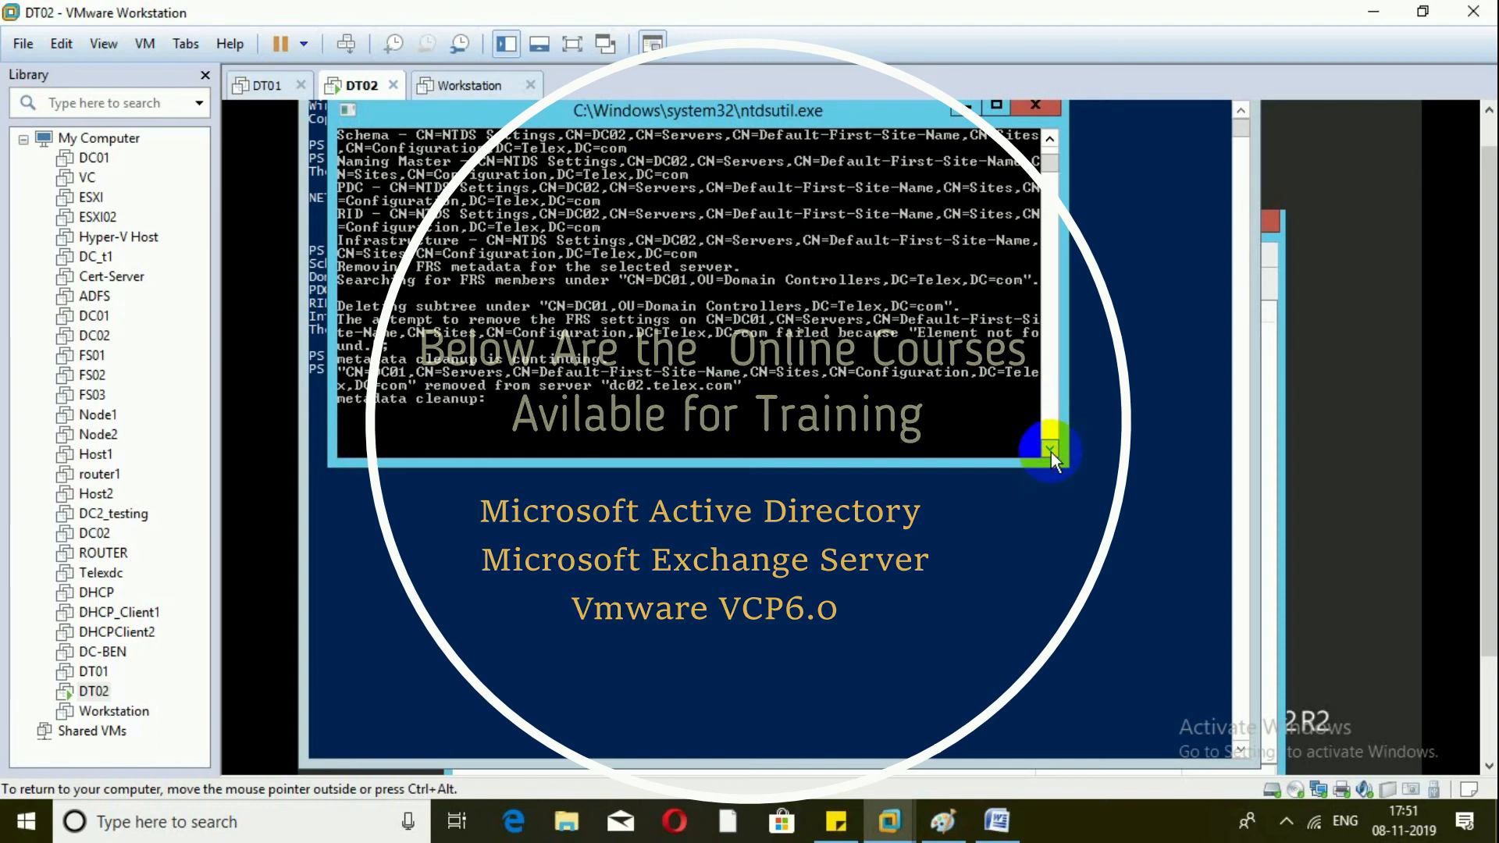
Quit metadata cleanup and leave ntdsutil to return to the PowerShell prompt
text(quit)
key(Return)
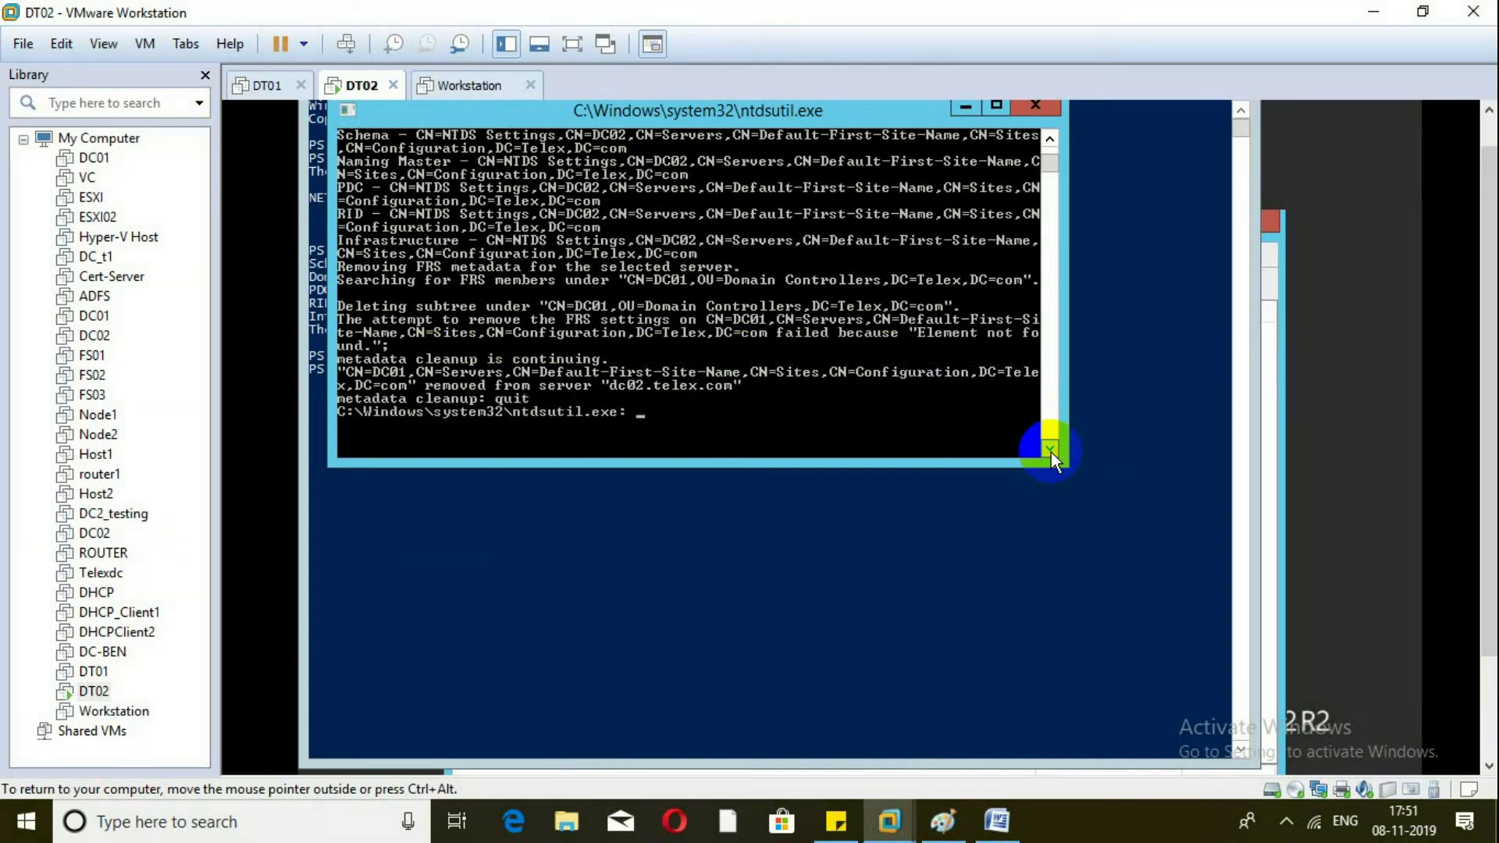
text(exit)
key(Return)
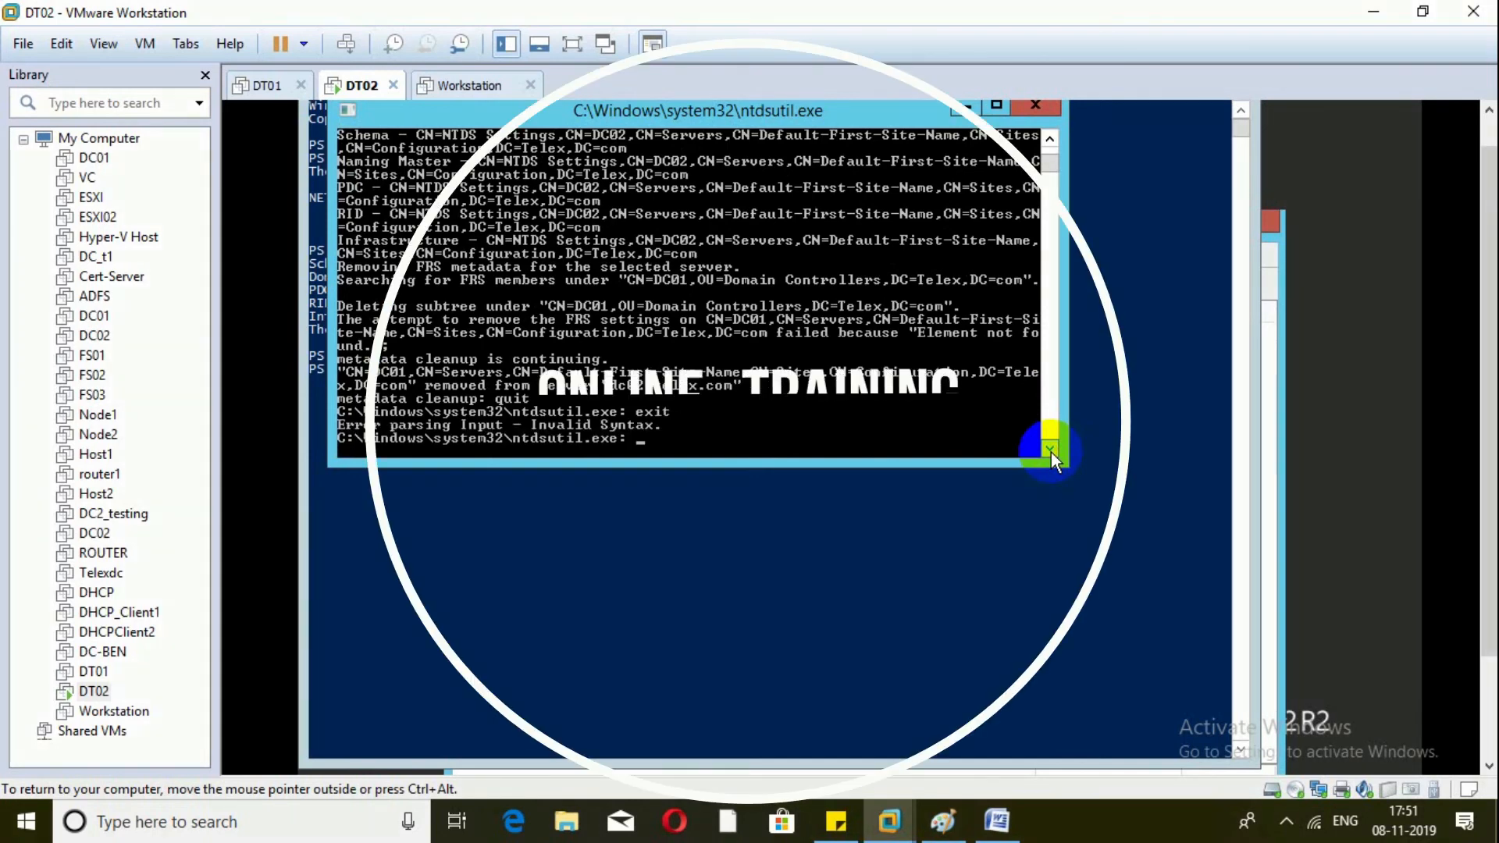
text(quit)
key(Return)
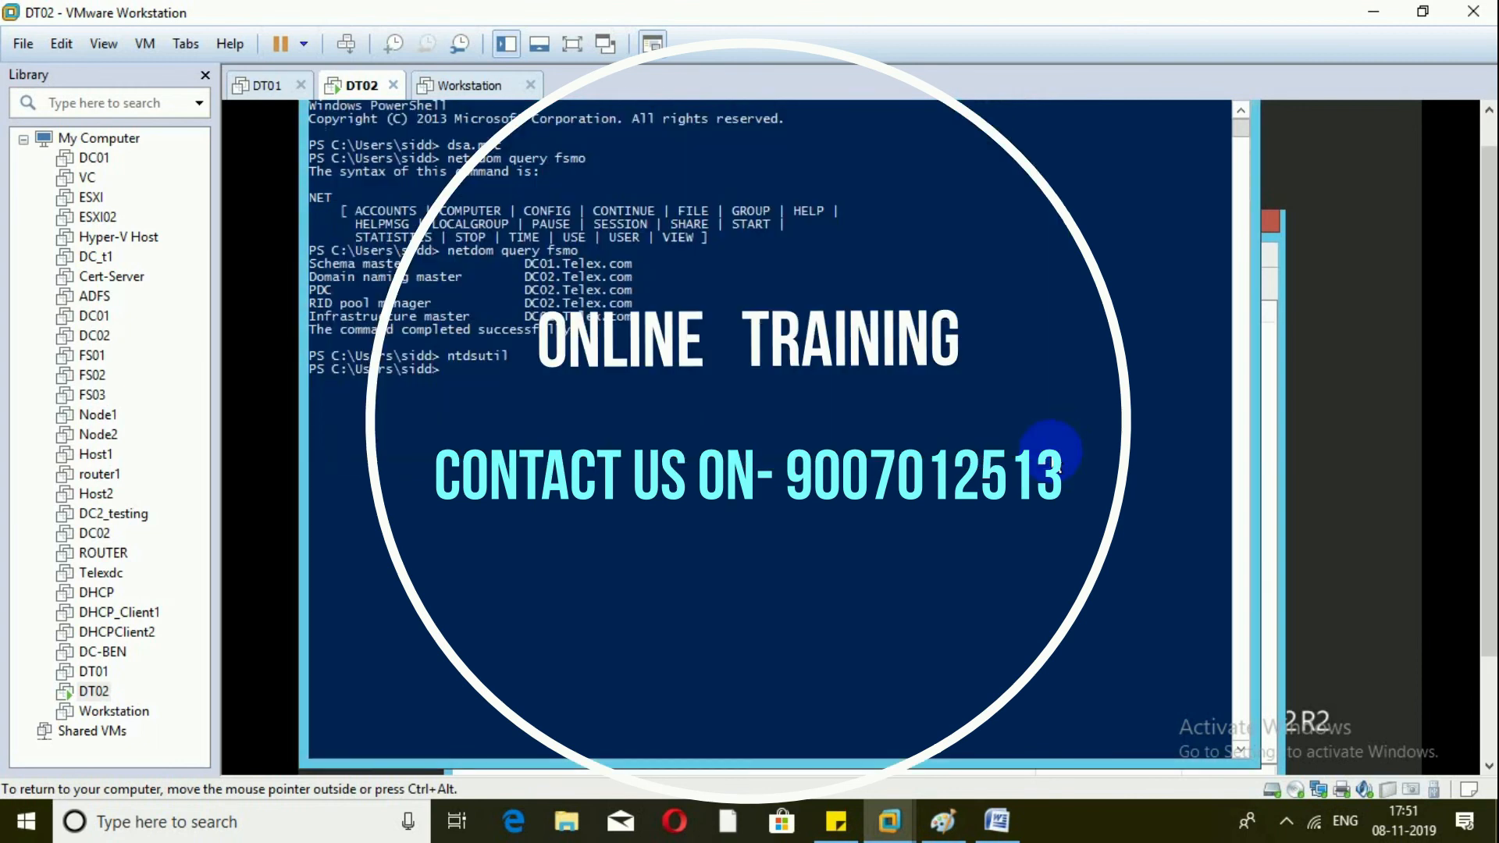
Run dsa.msc, refresh the Domain Controllers container to check the remaining domain controllers, and close Active Directory Users and Computers
text(dsa.msc)
key(Return)
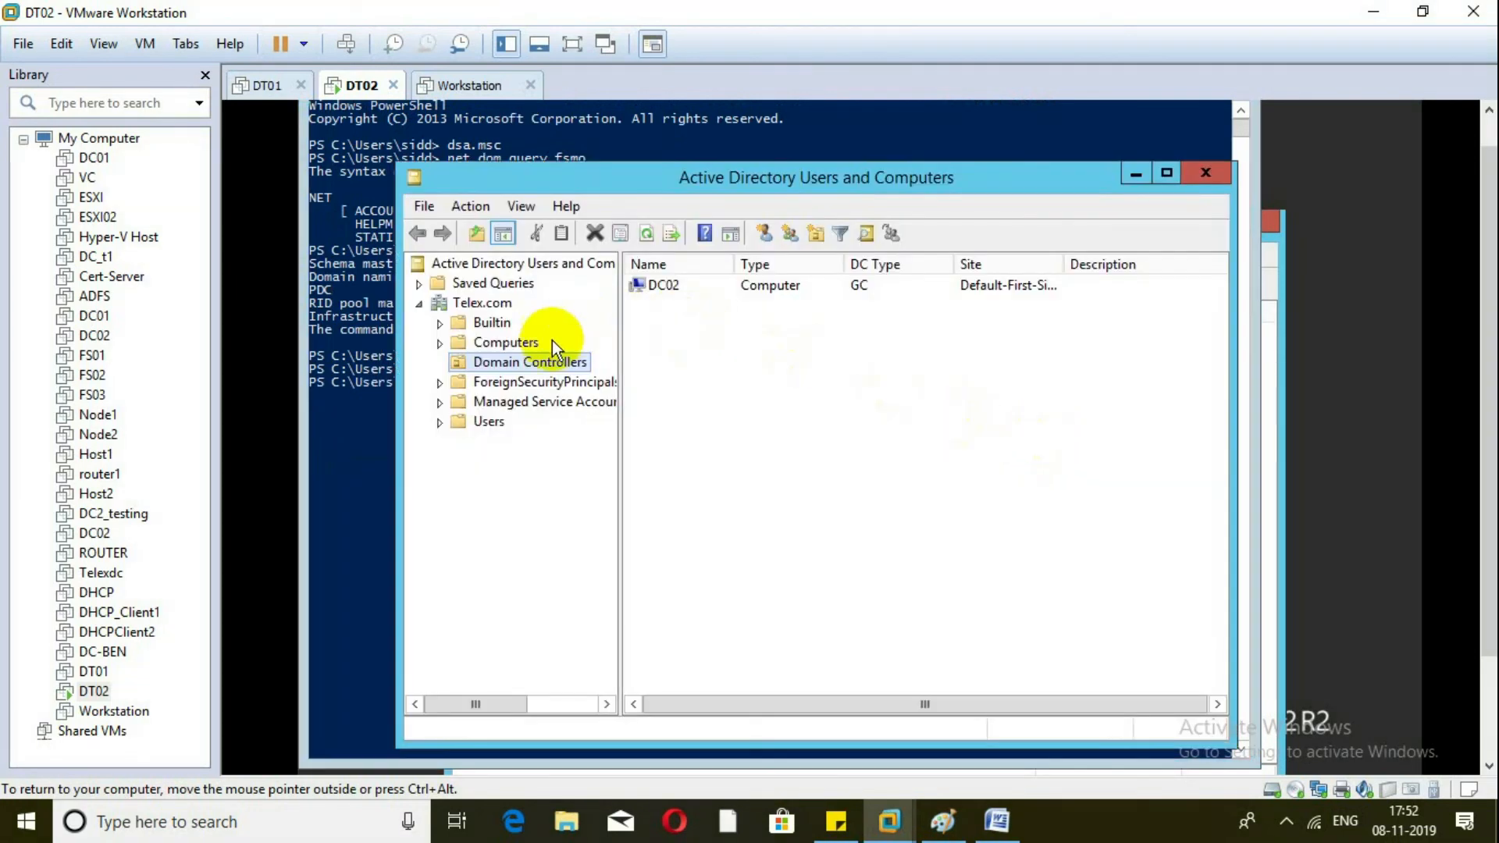
click(645, 234)
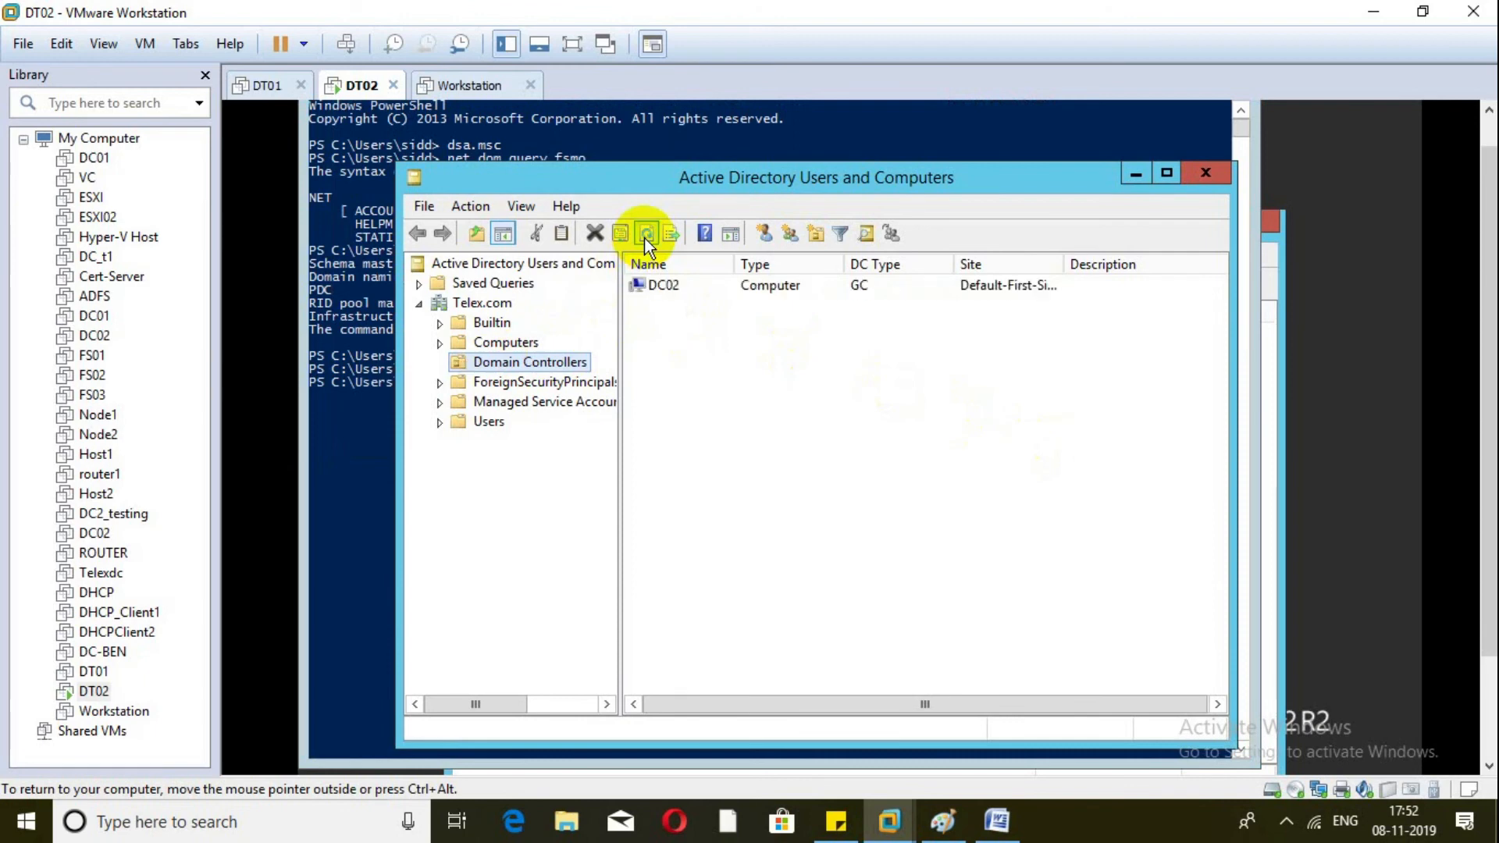
click(1207, 176)
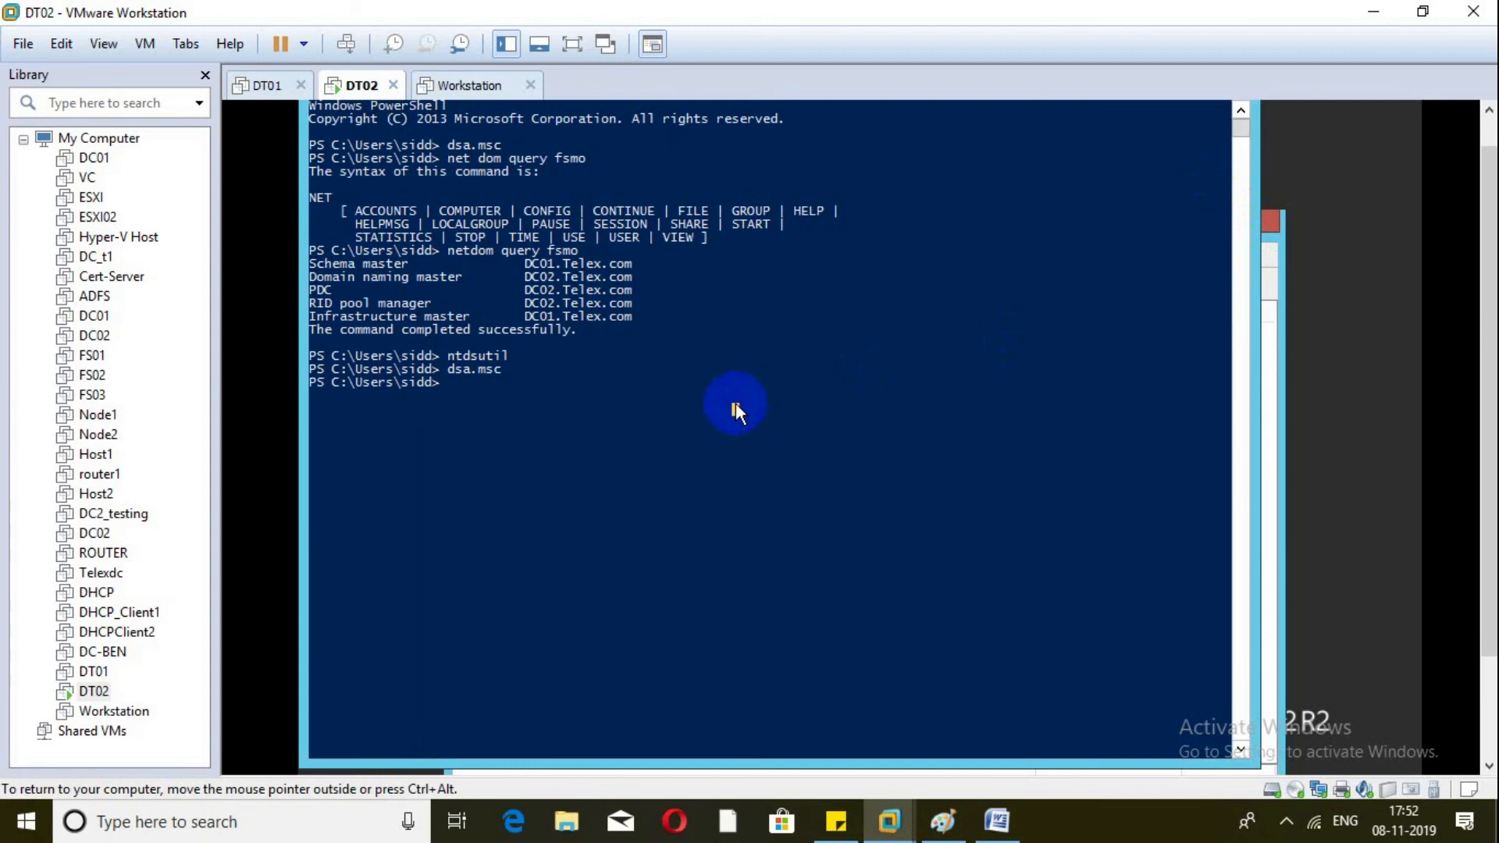
Run dnsmgmt.msc from PowerShell and open the forwarder settings in the properties of the DC02 DNS server
text(dnsmgmt.msc)
key(Return)
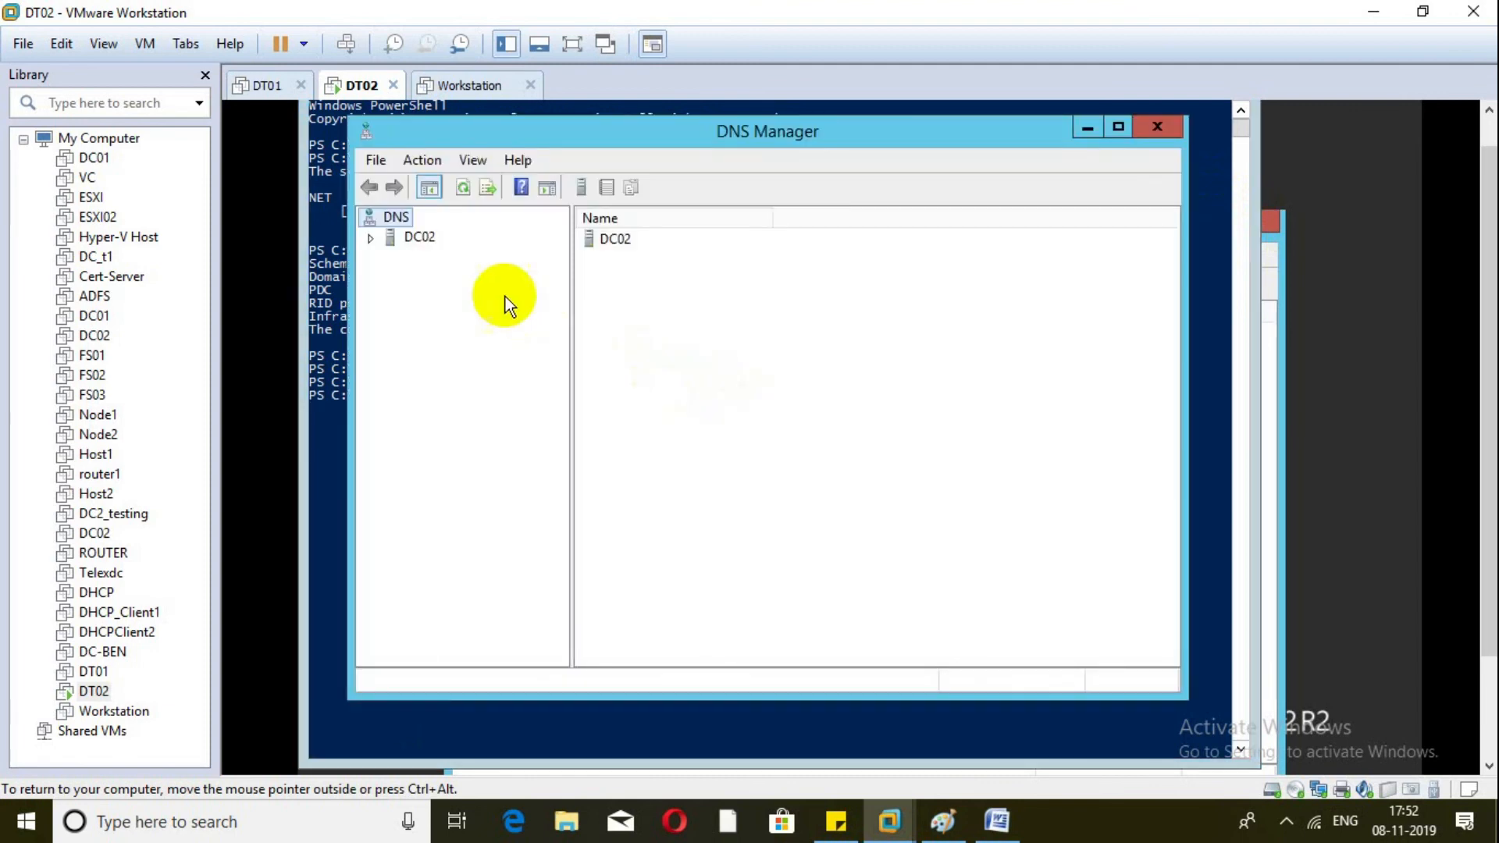
click(370, 238)
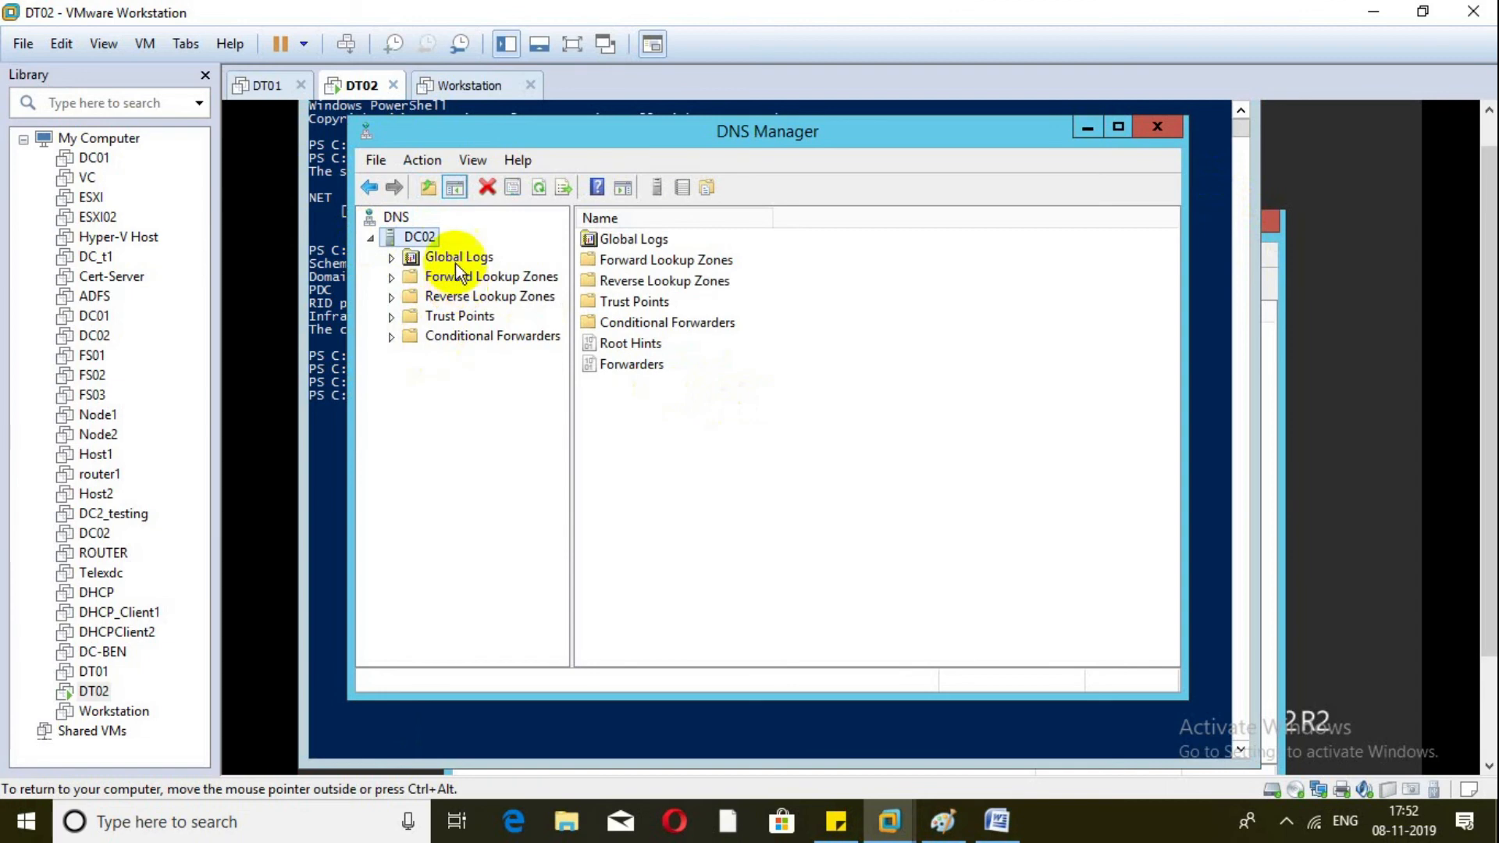
right_click(417, 237)
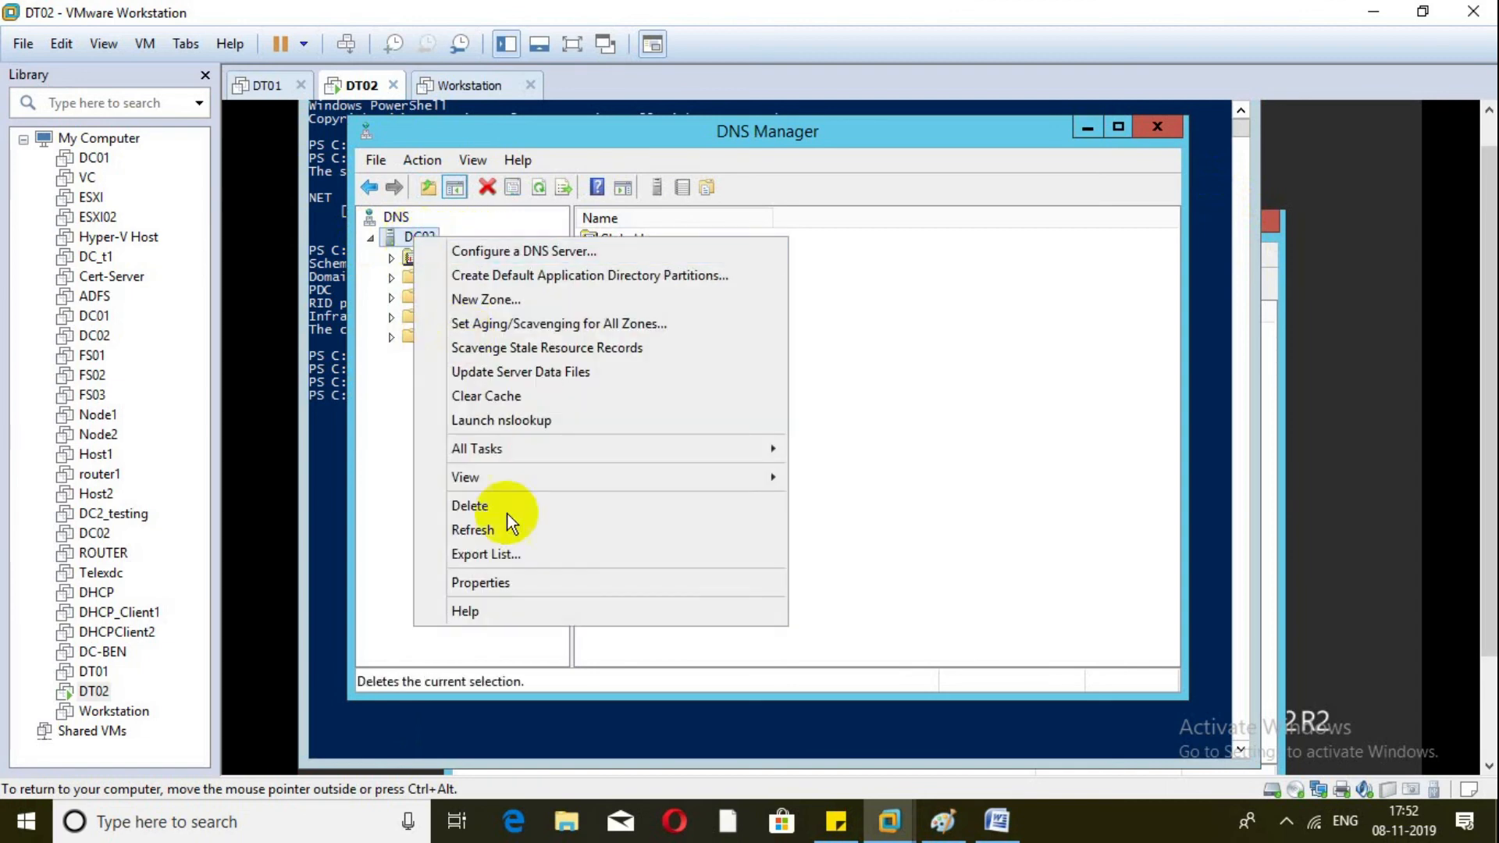
click(502, 580)
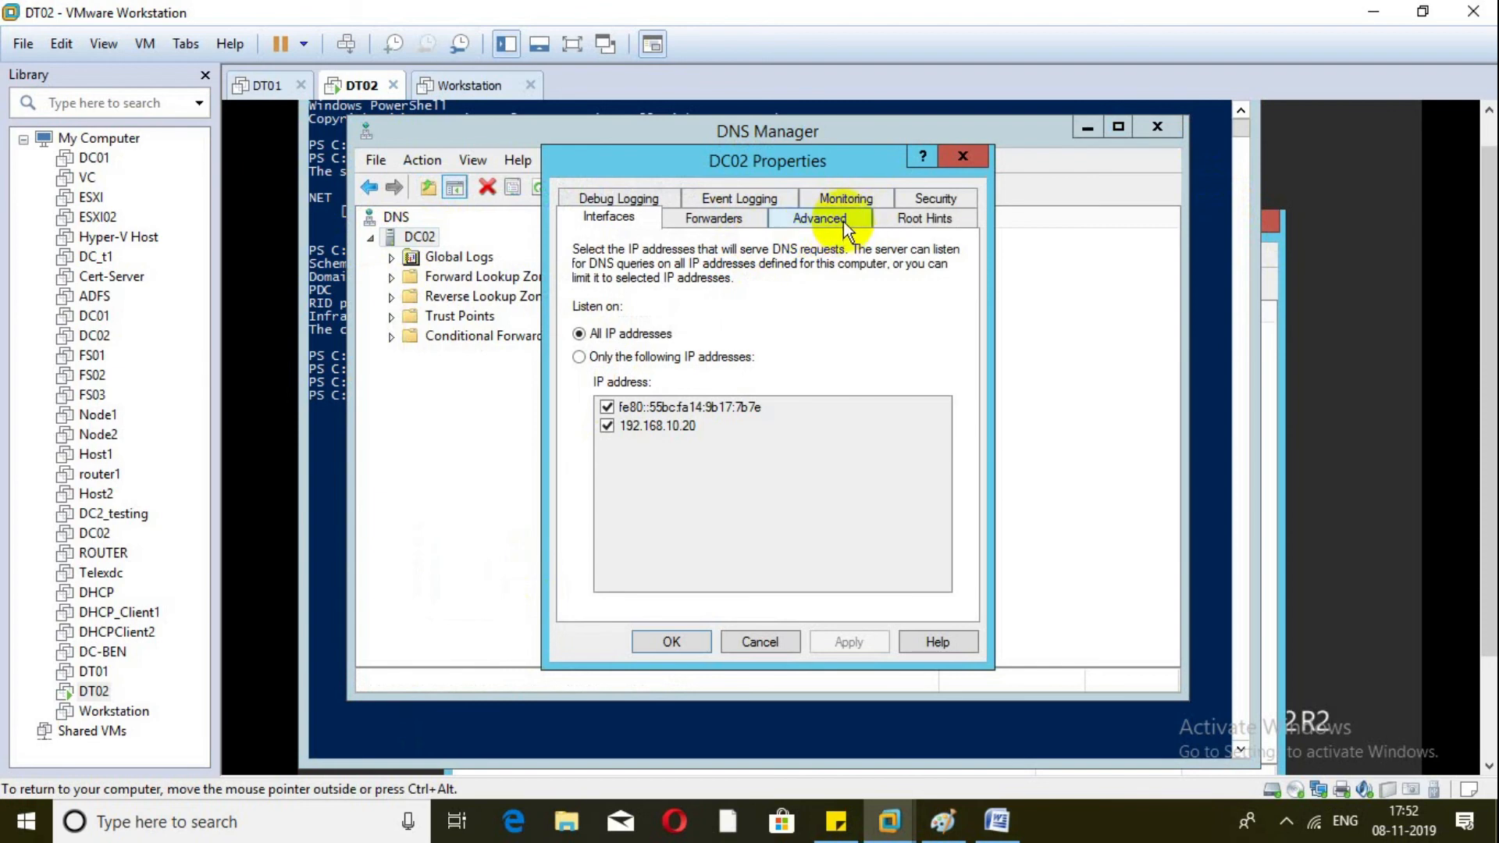
click(738, 222)
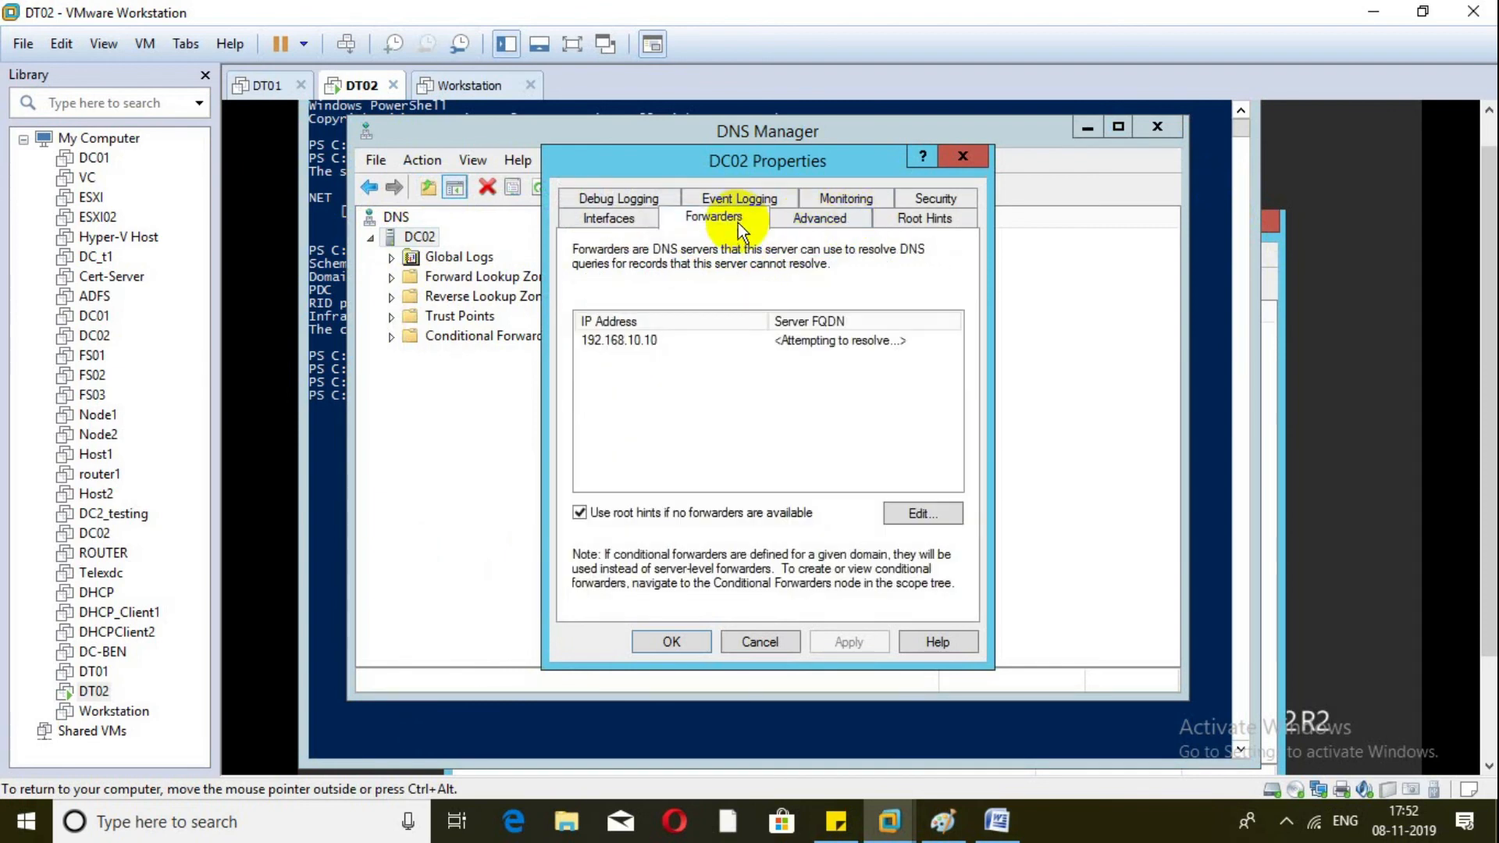
Delete the 192.168.10.10 forwarder from DC02, save the server properties, and close DNS Manager
click(651, 344)
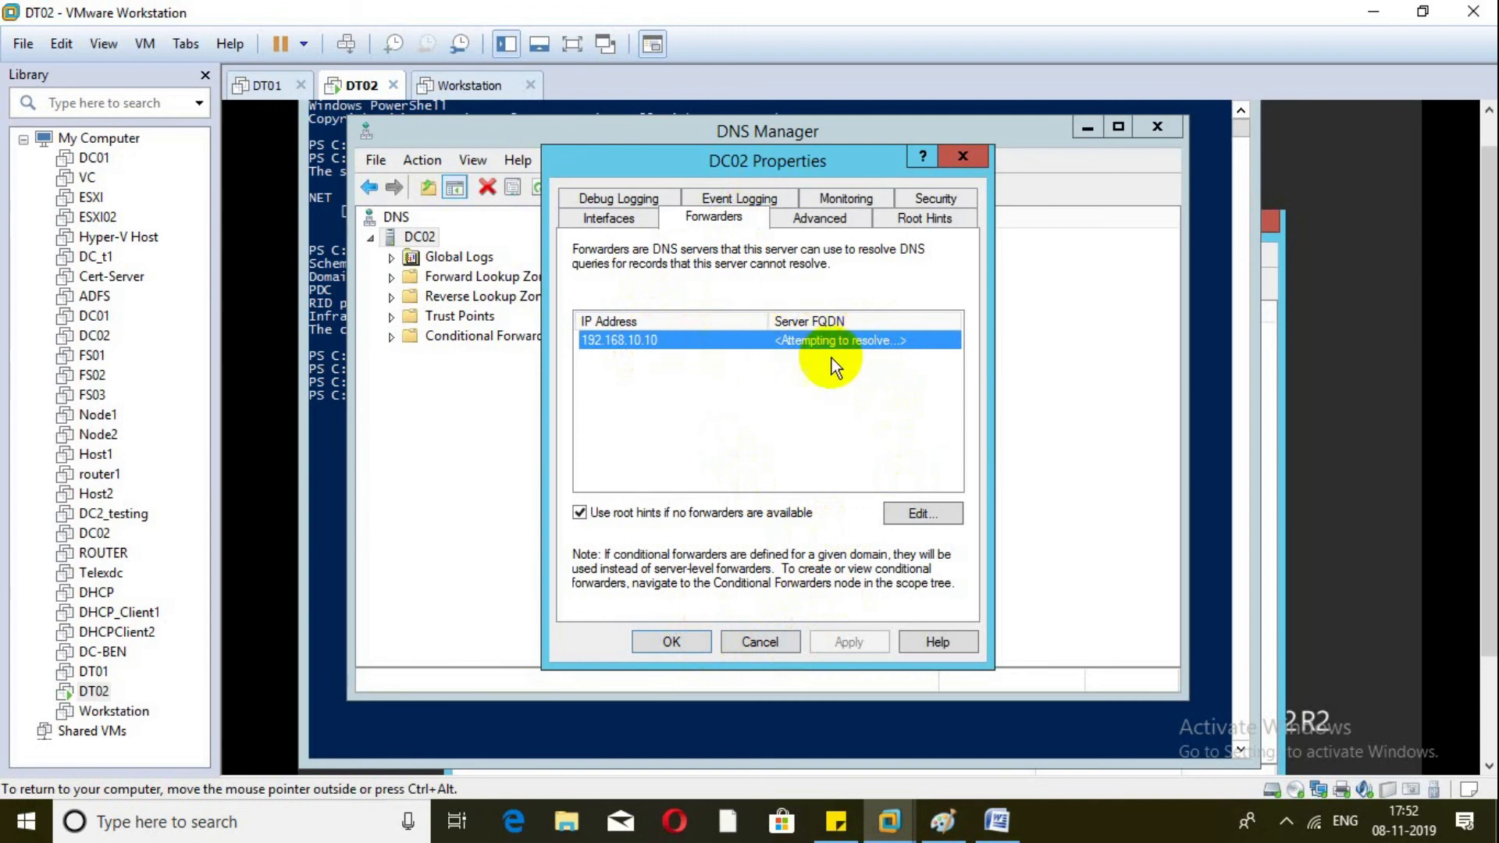
click(908, 512)
click(593, 278)
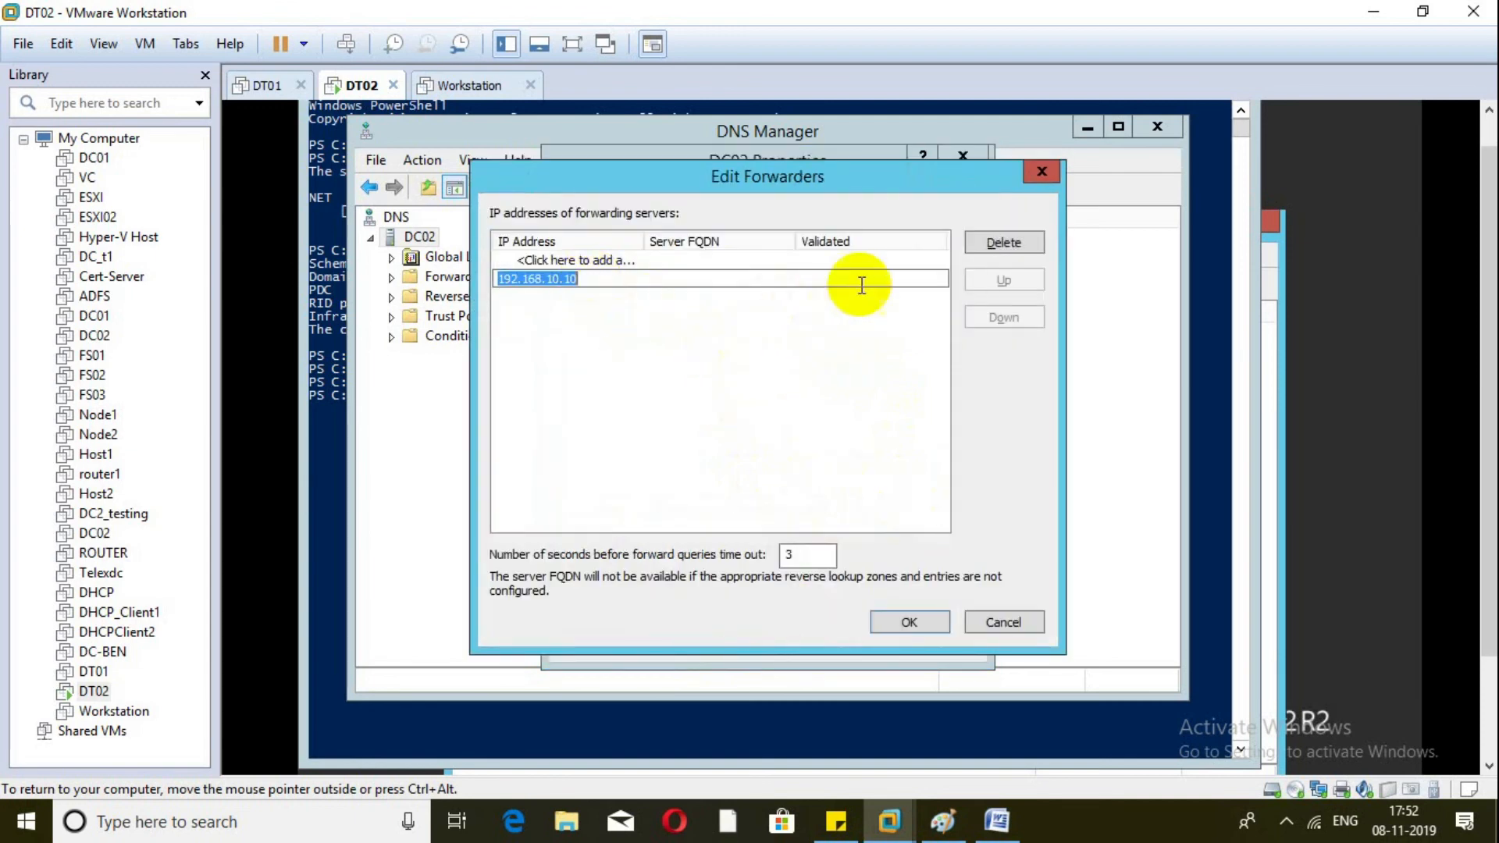
click(999, 244)
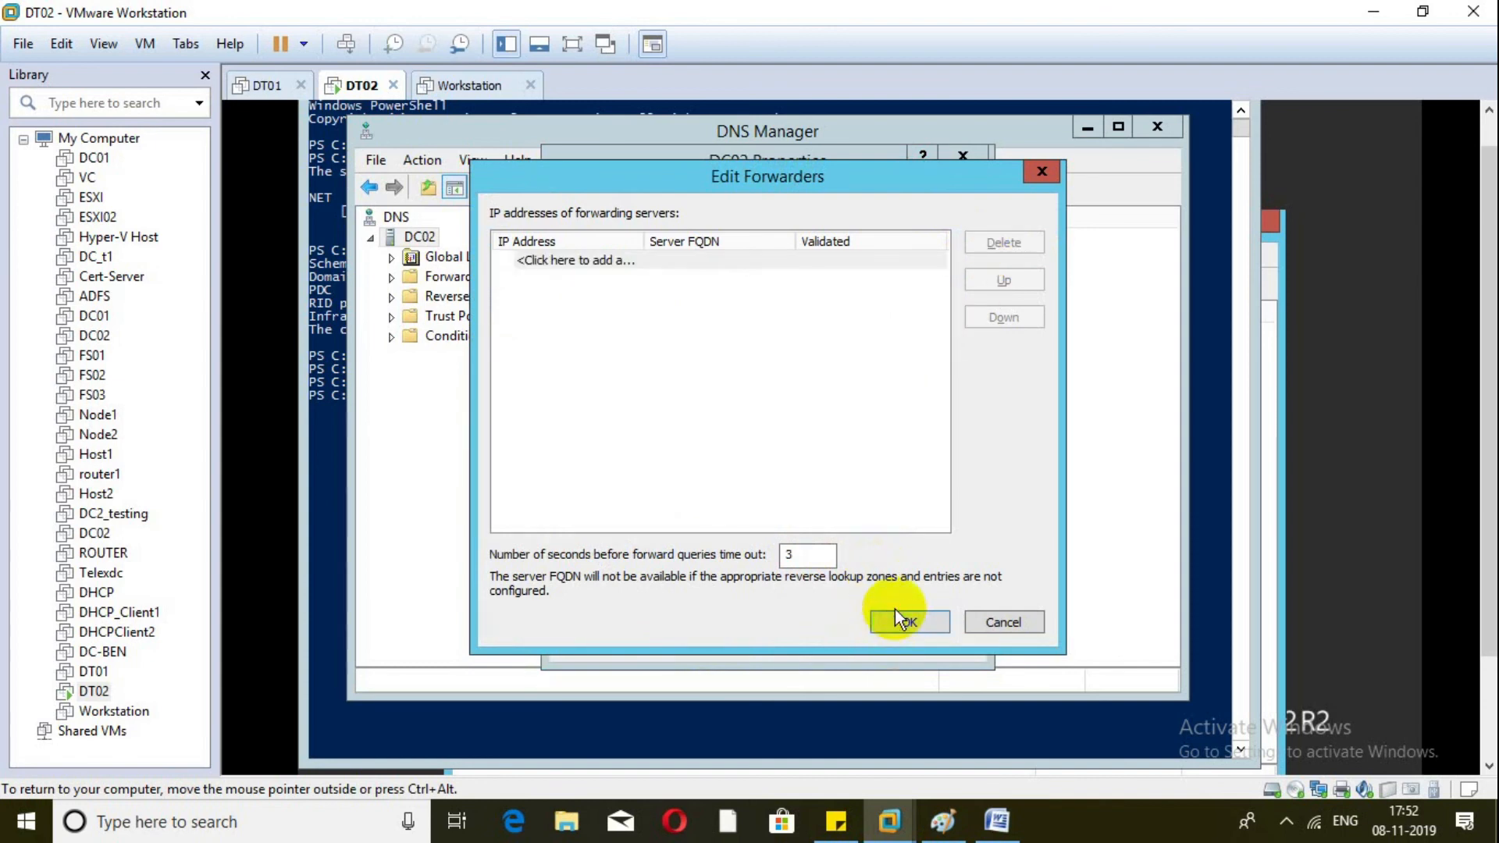
click(901, 623)
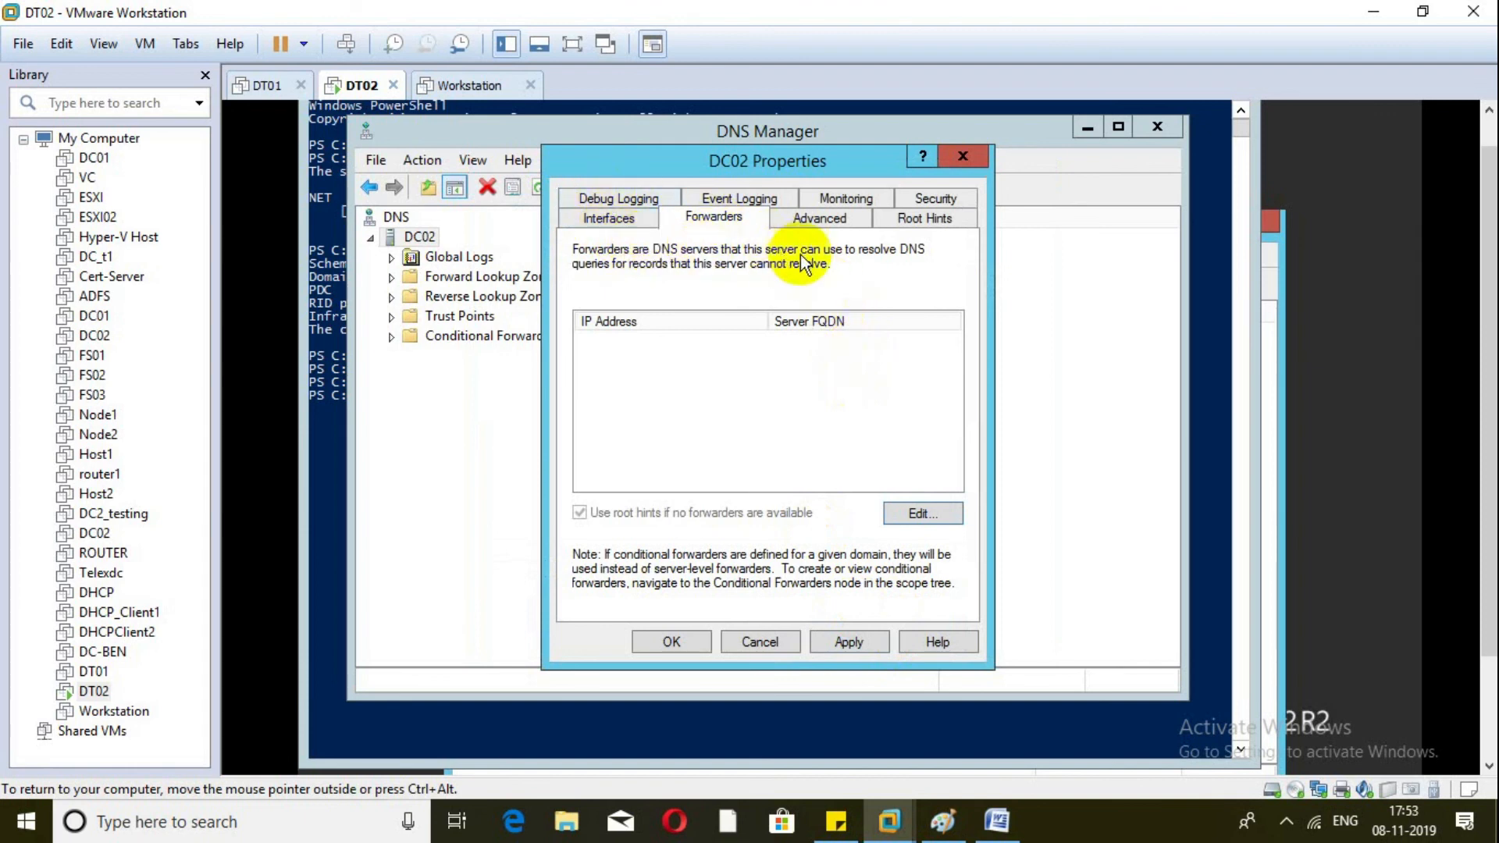
click(683, 641)
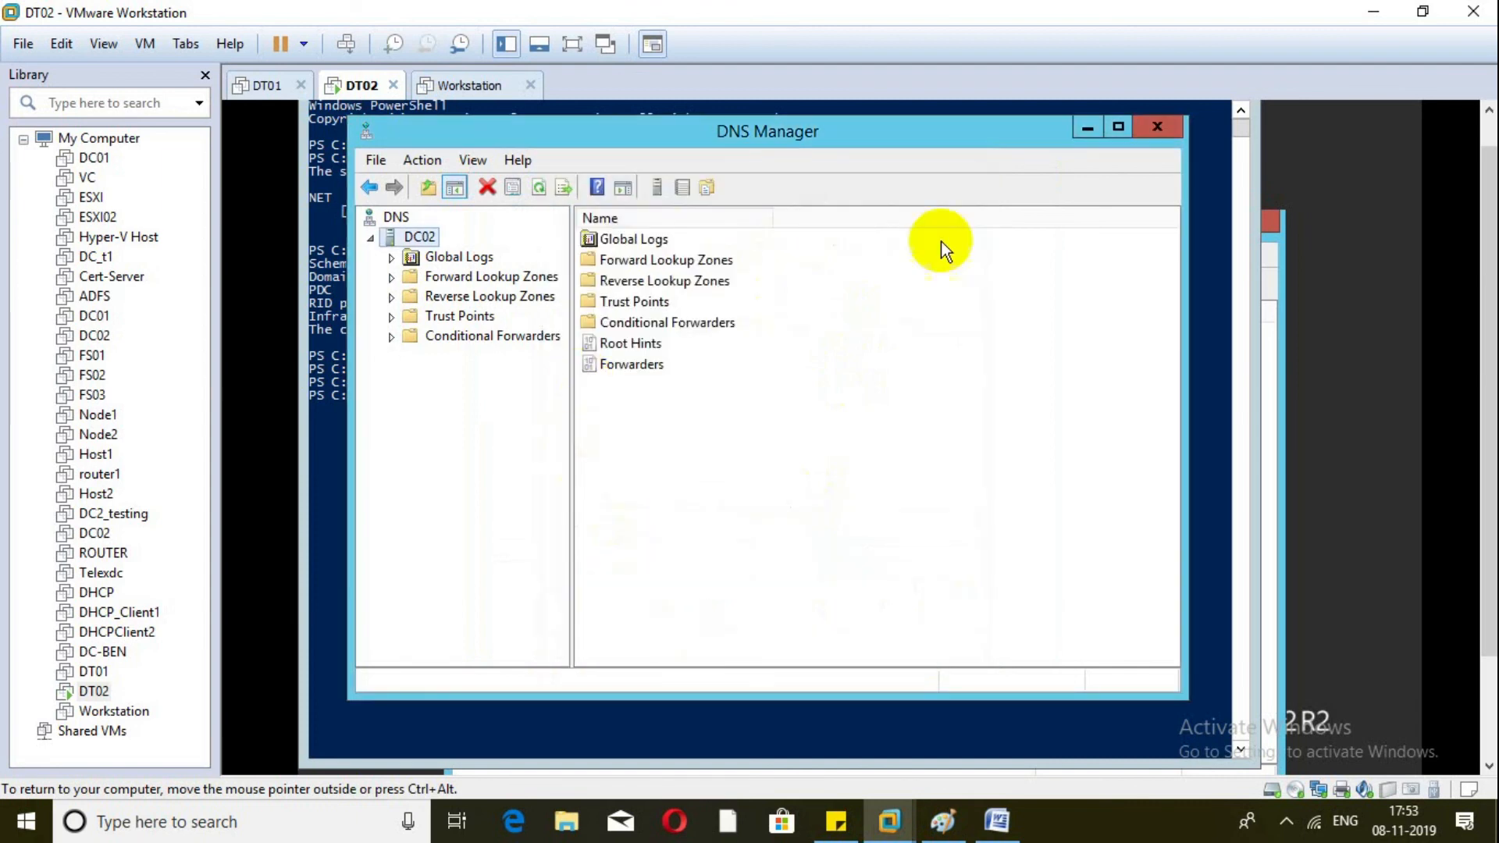
click(1146, 134)
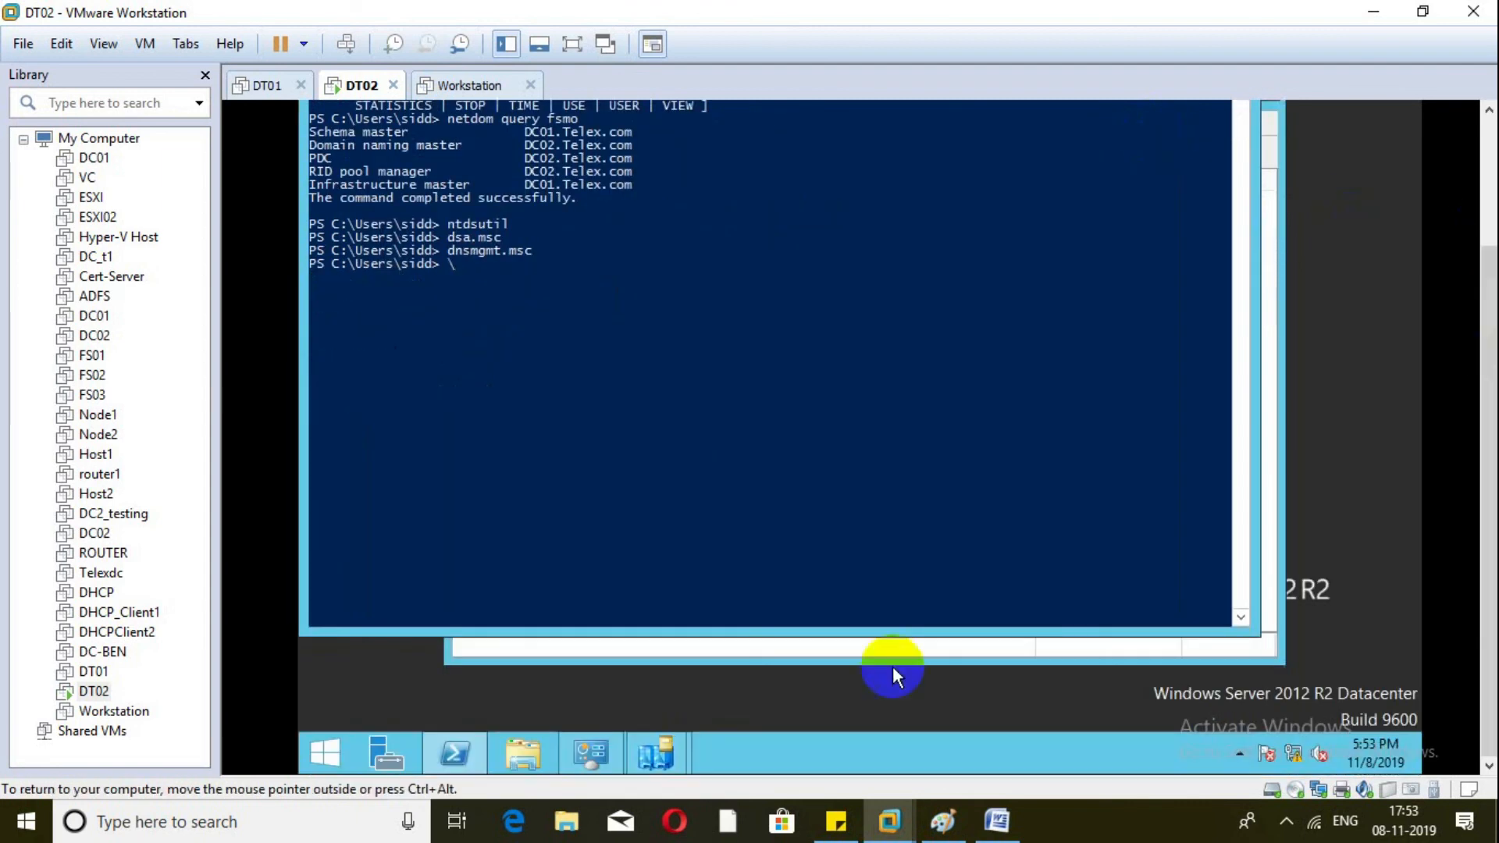
Open Active Directory Sites and Services from the administrative tools, refresh Default-First-Site-Name, and expand its Servers container
click(353, 749)
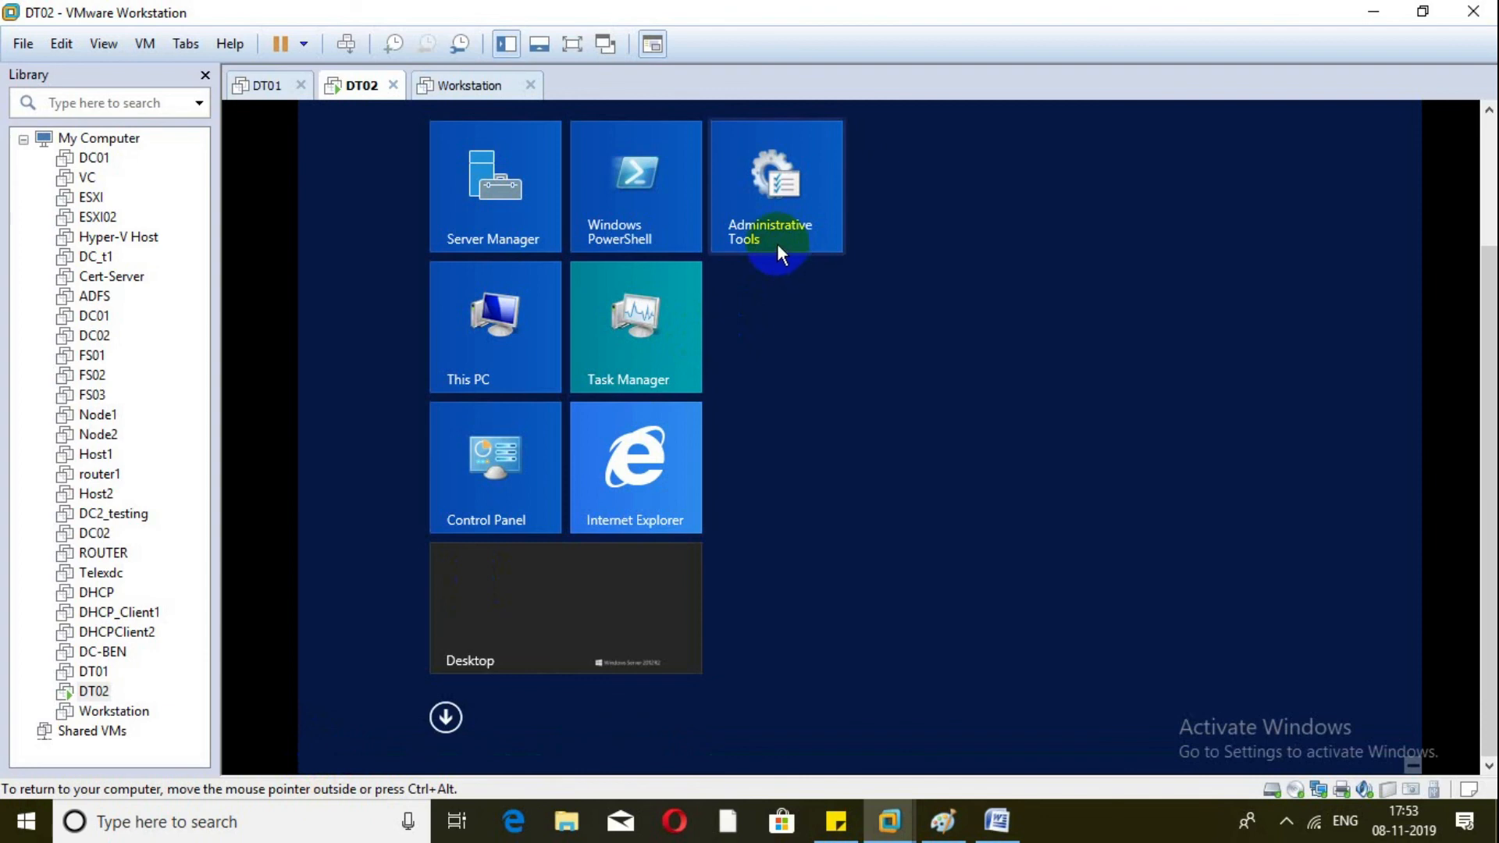
click(782, 204)
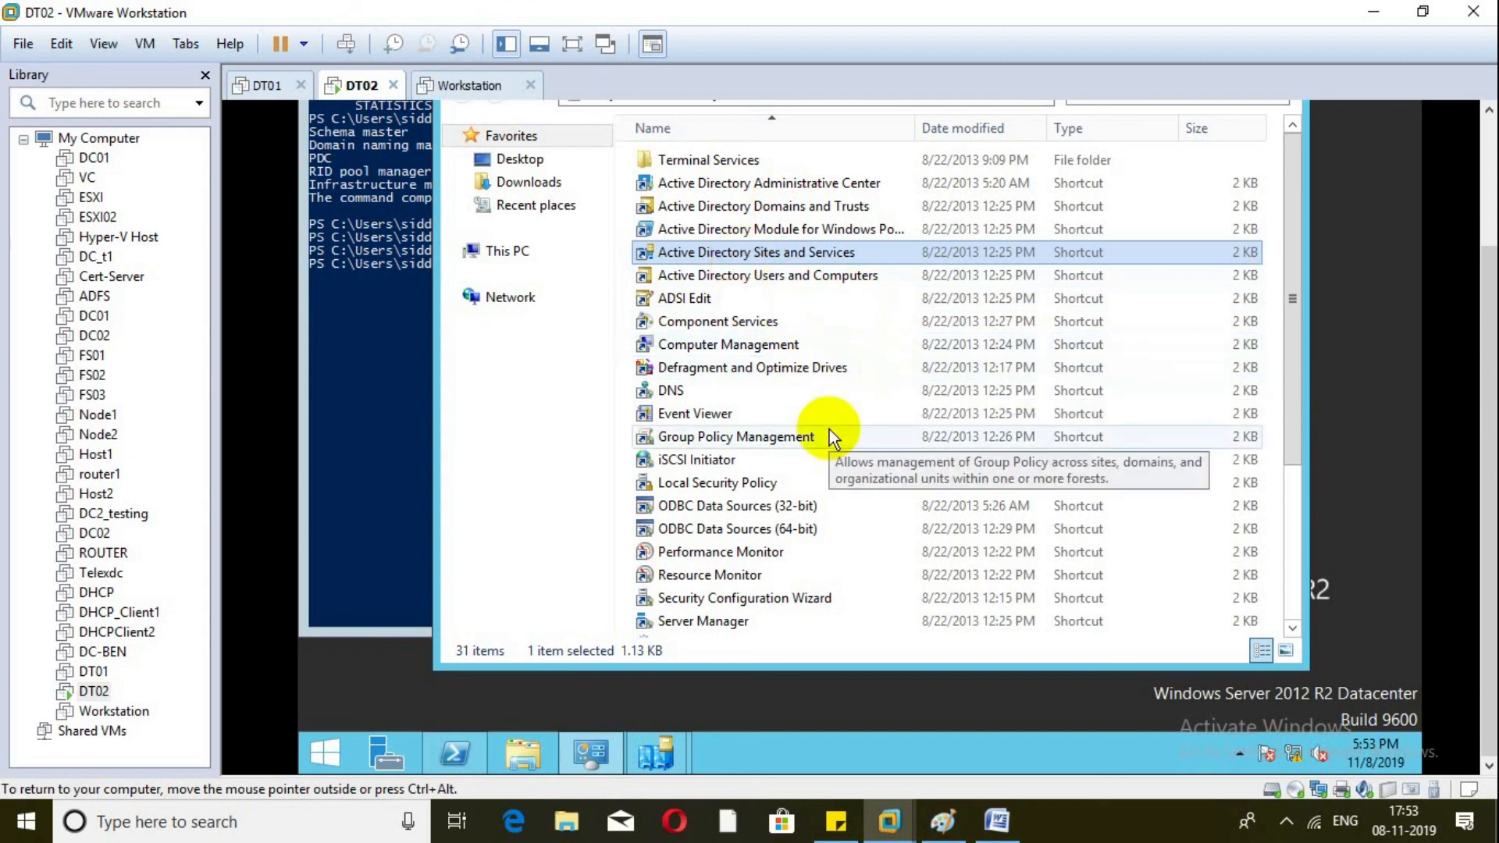
click(670, 753)
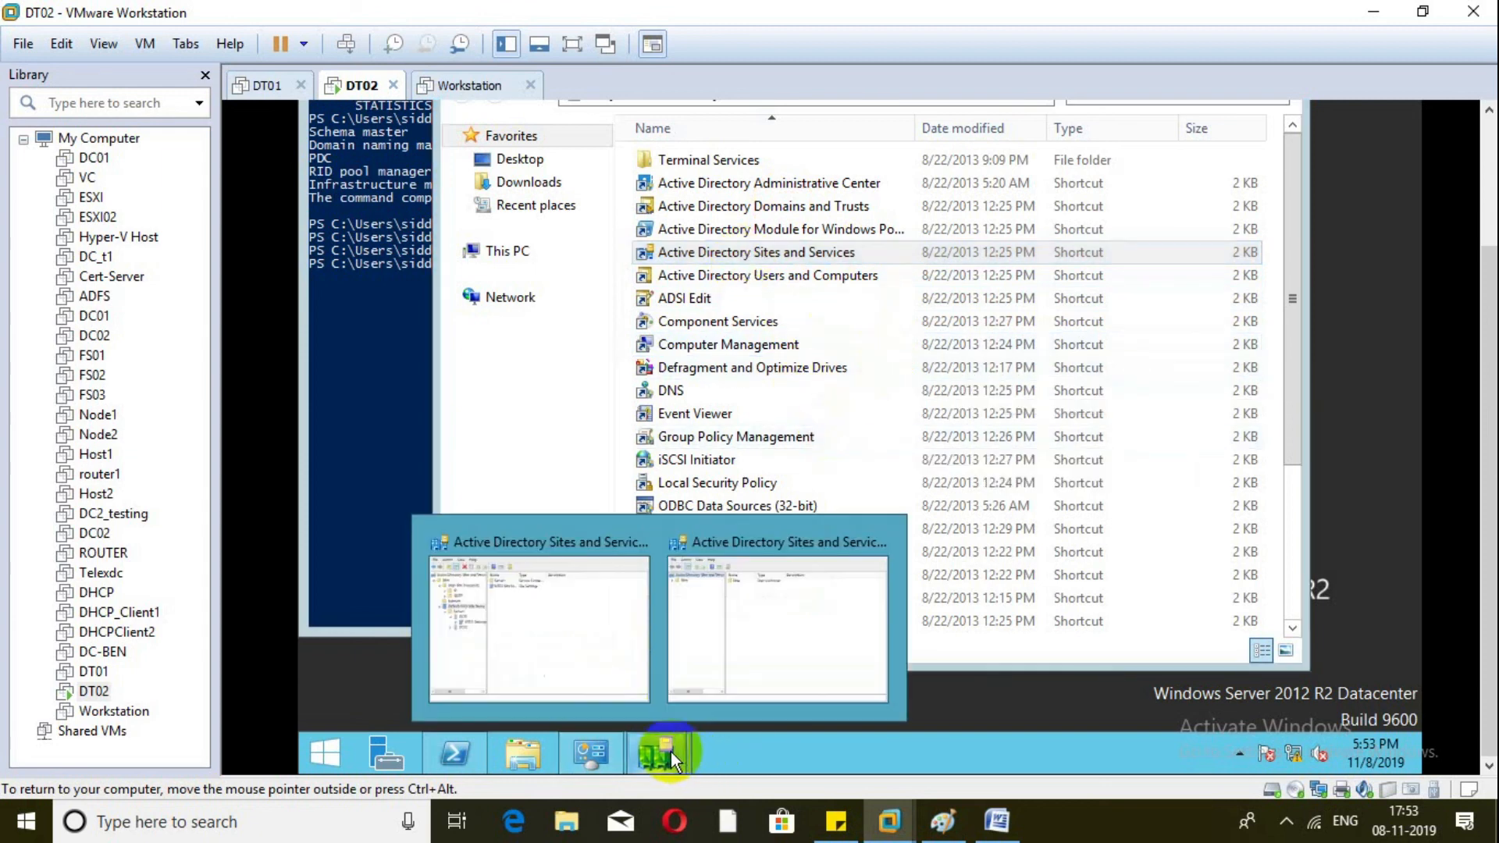
click(559, 629)
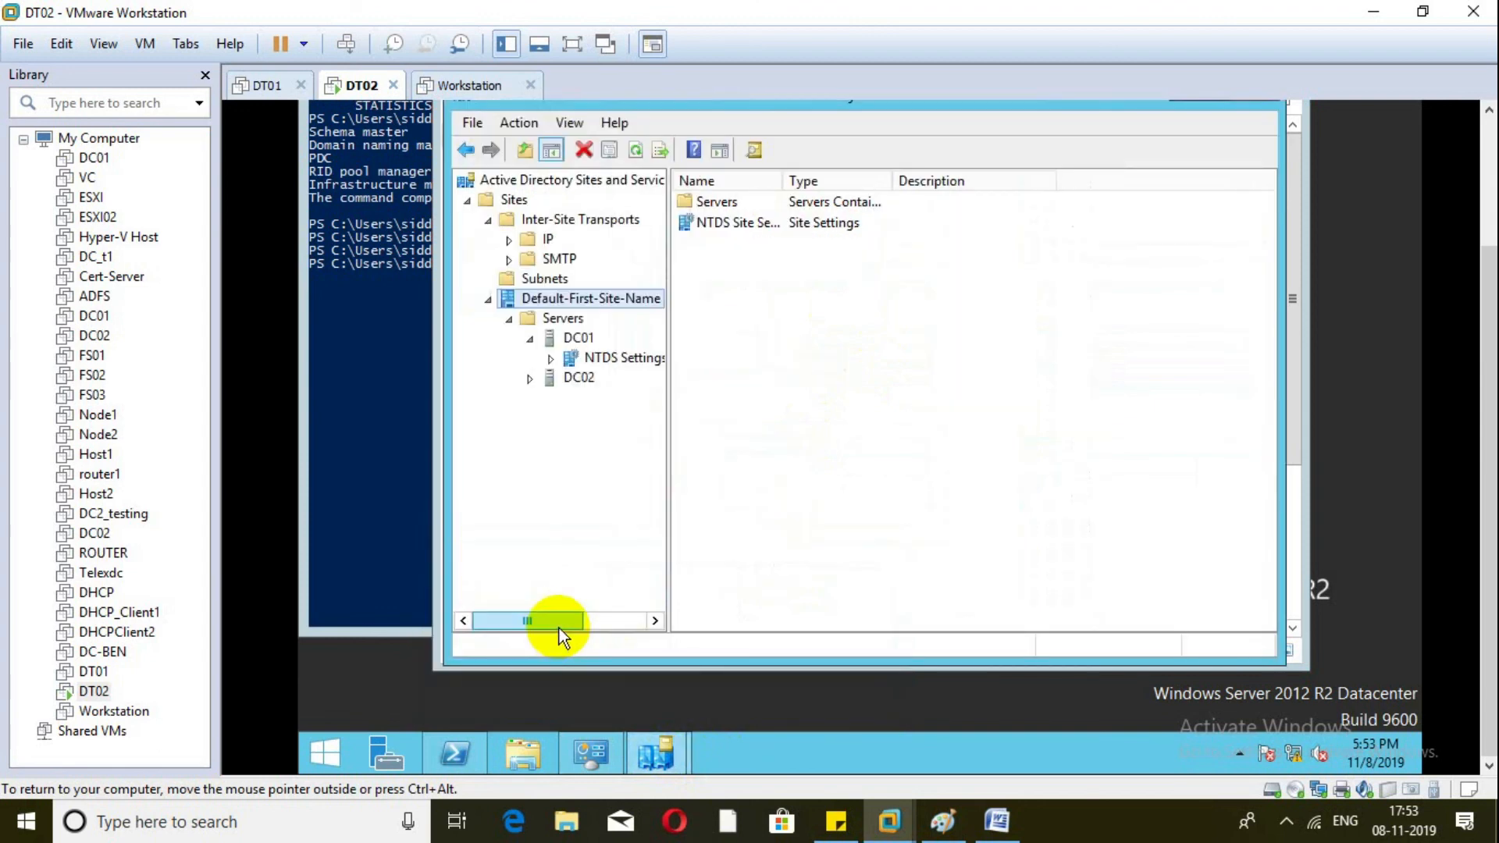
click(633, 156)
click(508, 319)
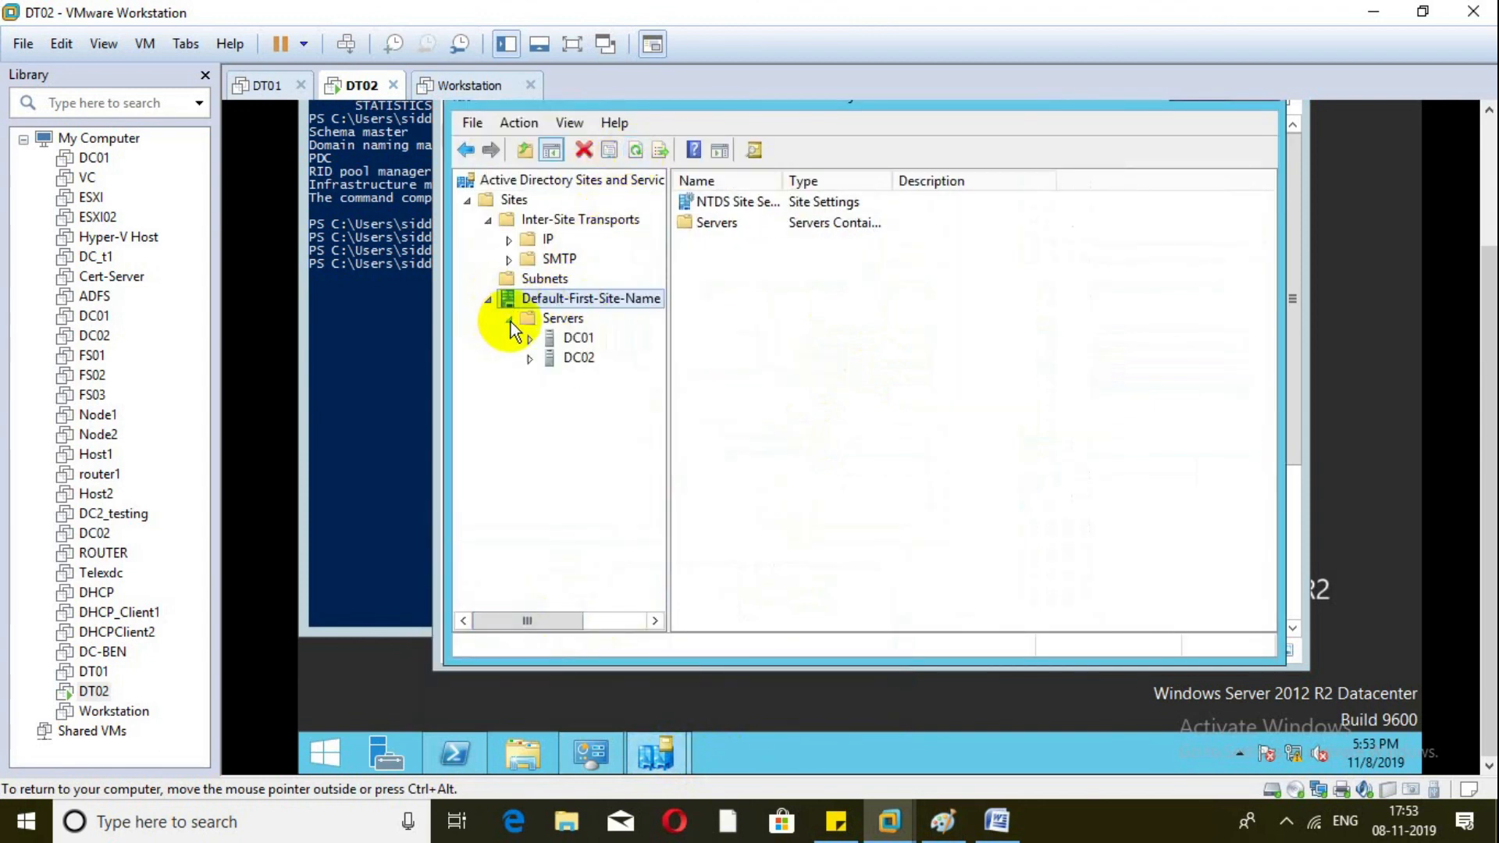
Check the contents of the DC01 server object and the connections in DC02's NTDS Settings
click(574, 337)
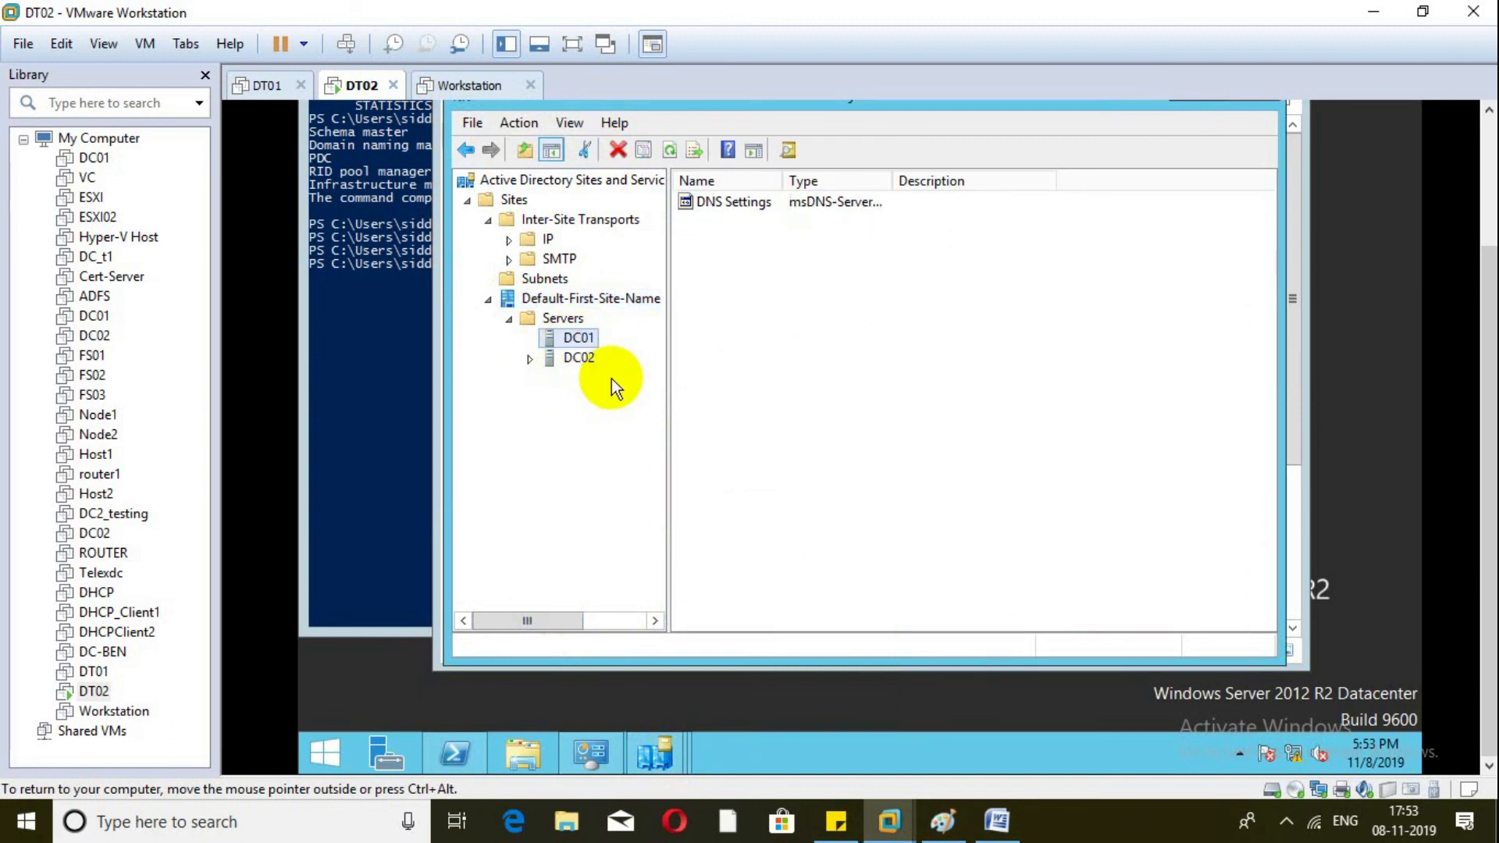
click(529, 358)
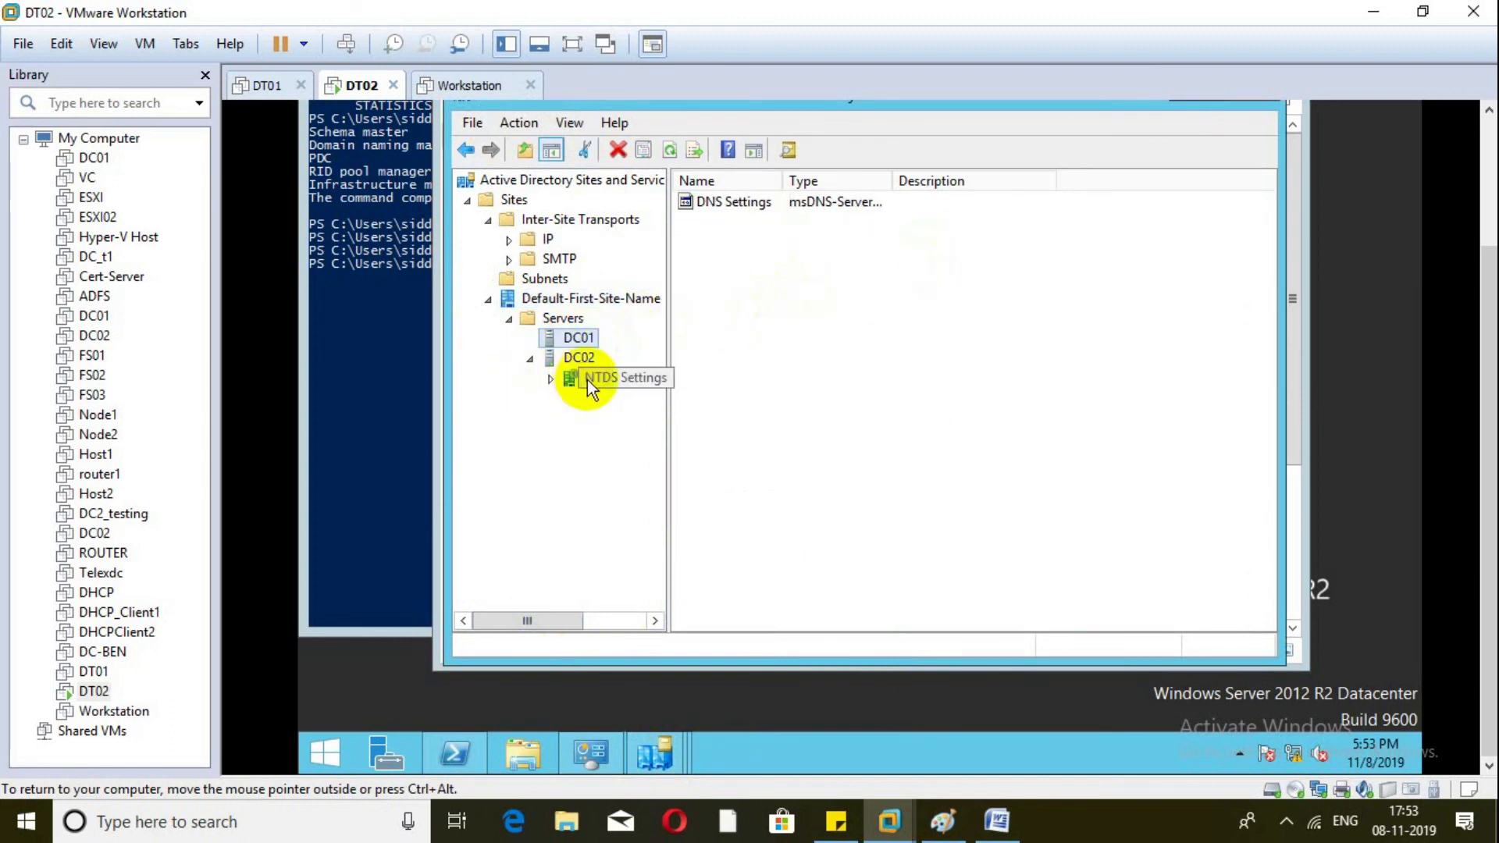
click(616, 378)
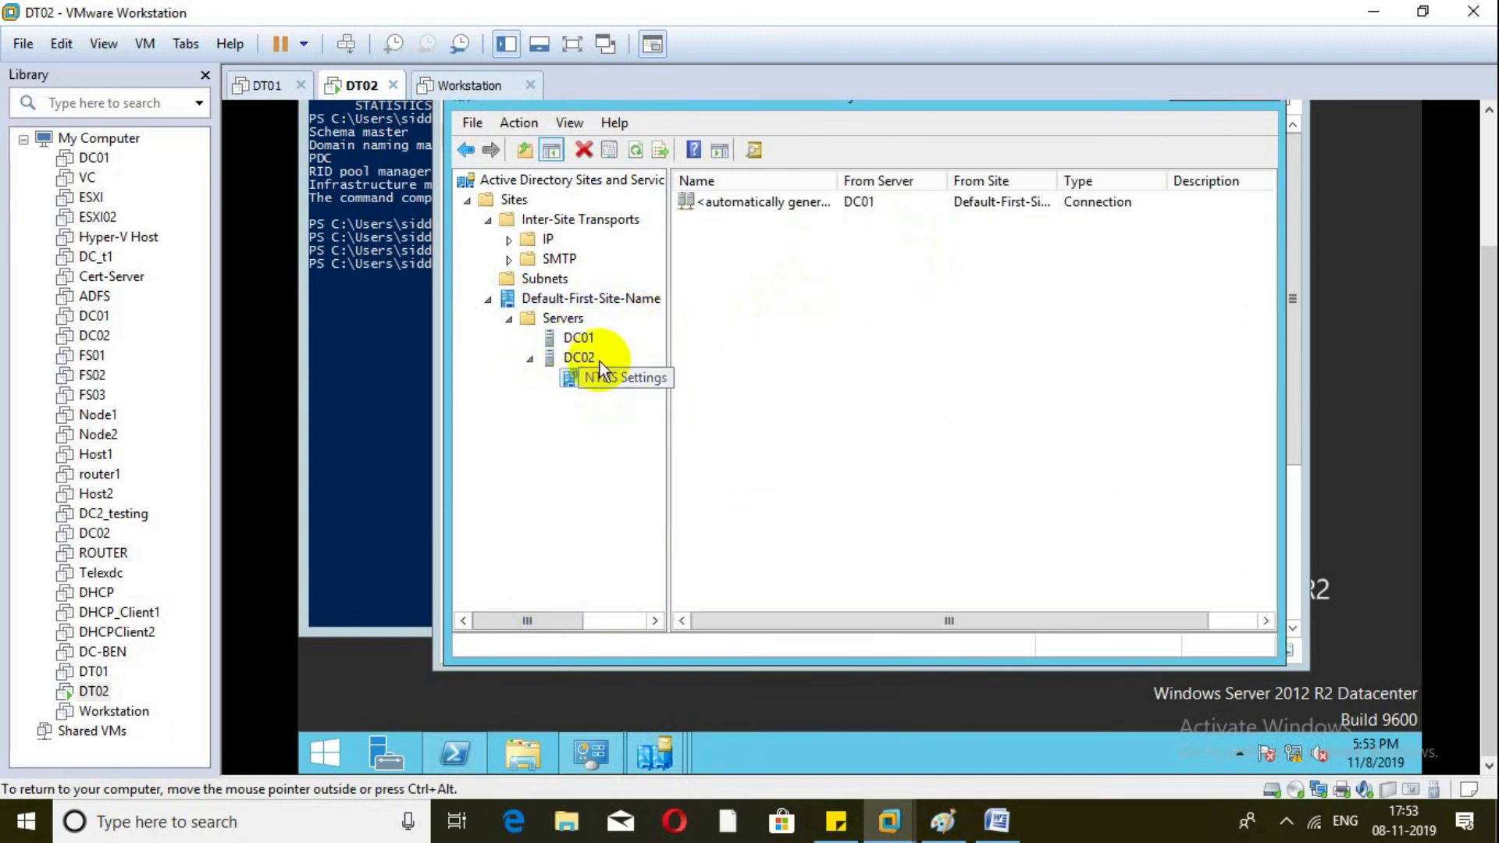
Delete the DC01 server object from Default-First-Site-Name, confirm the deletion, and minimize the virtual machine window
click(579, 339)
right_click(581, 341)
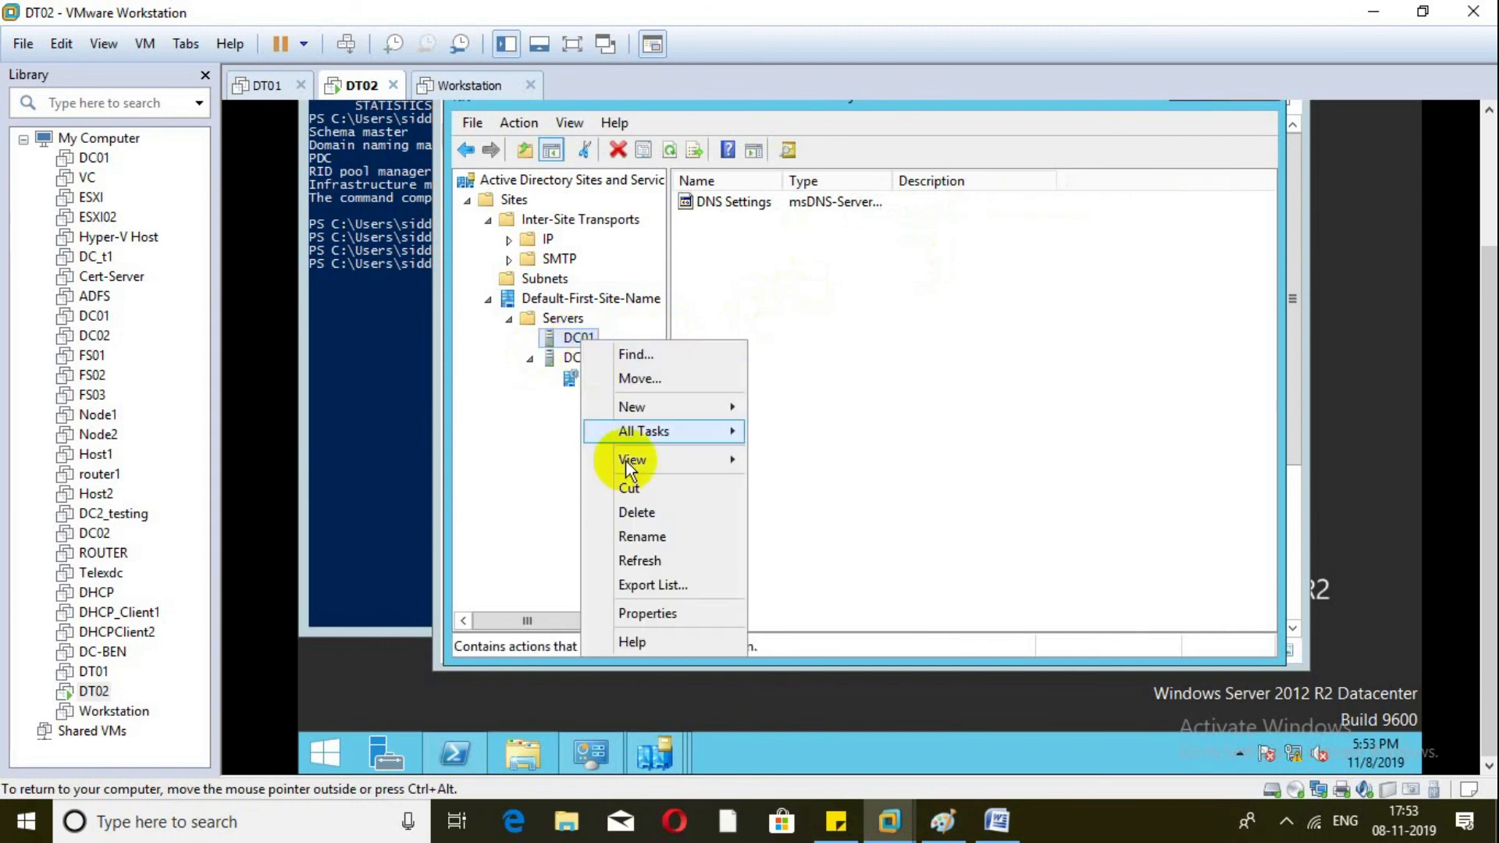
click(662, 509)
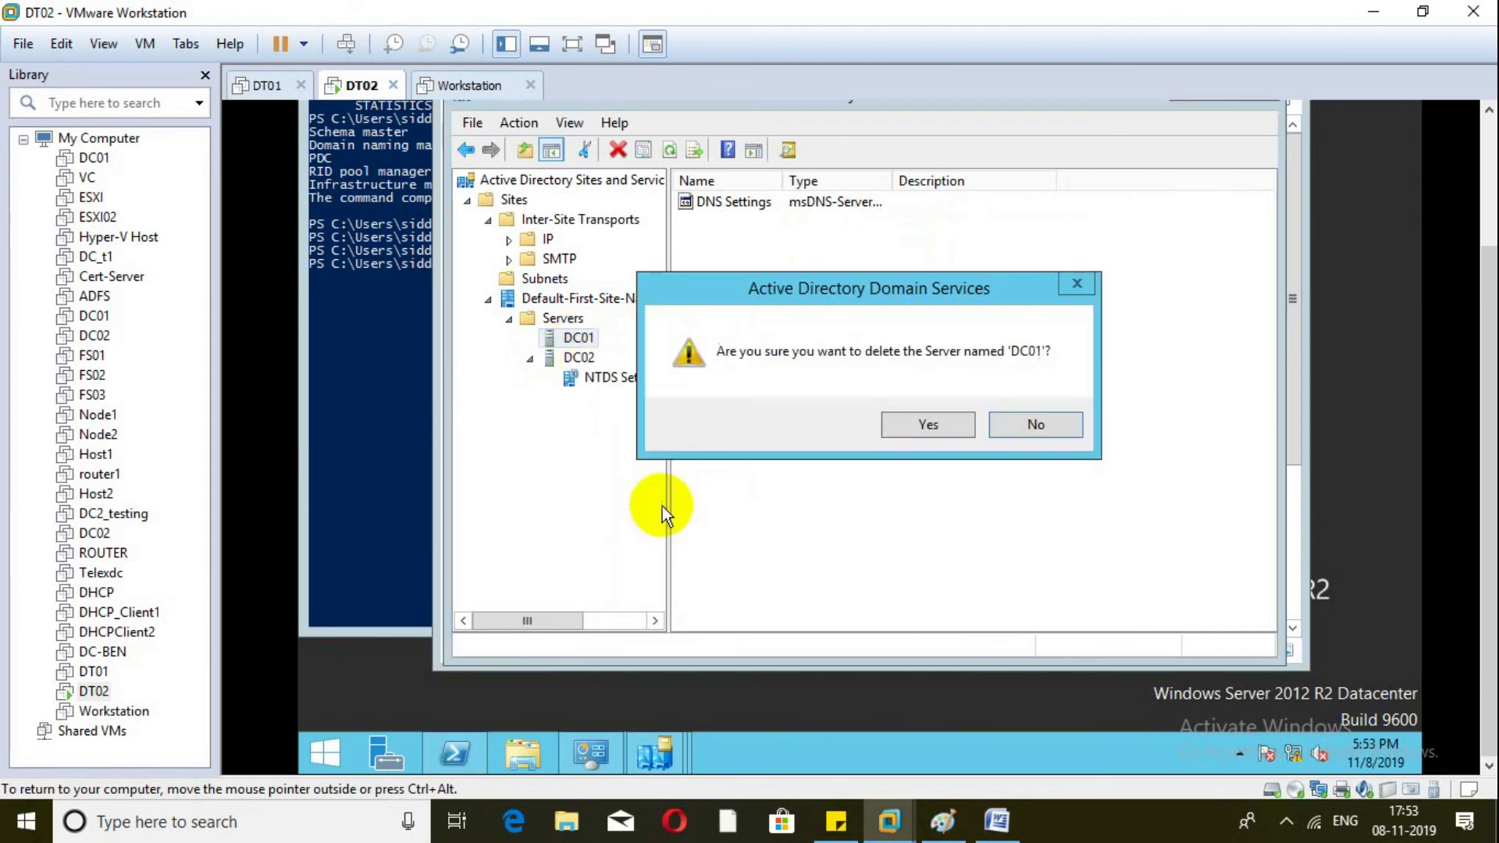
click(911, 434)
click(917, 429)
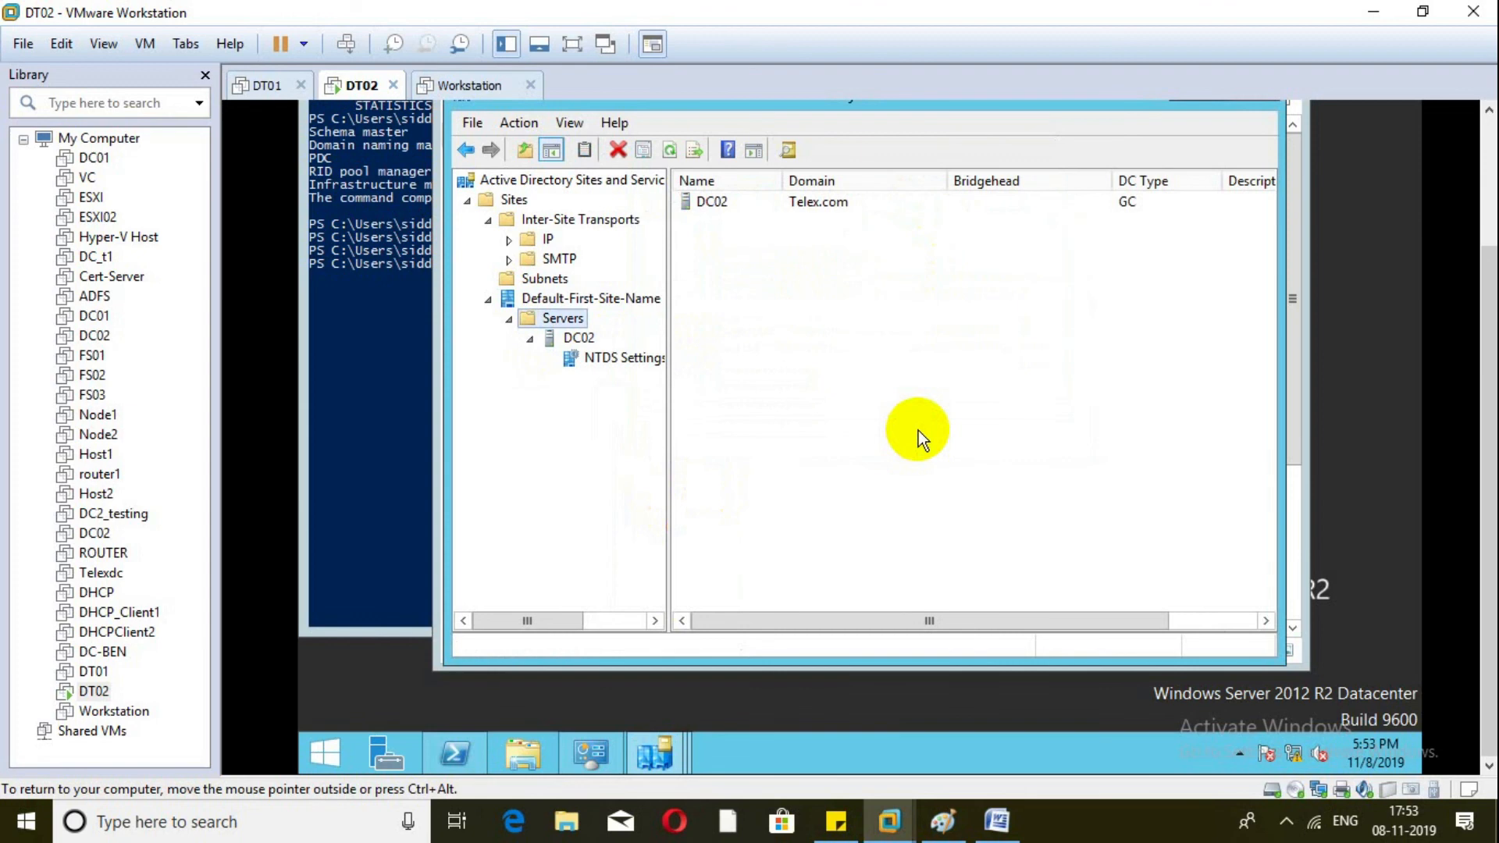
click(409, 414)
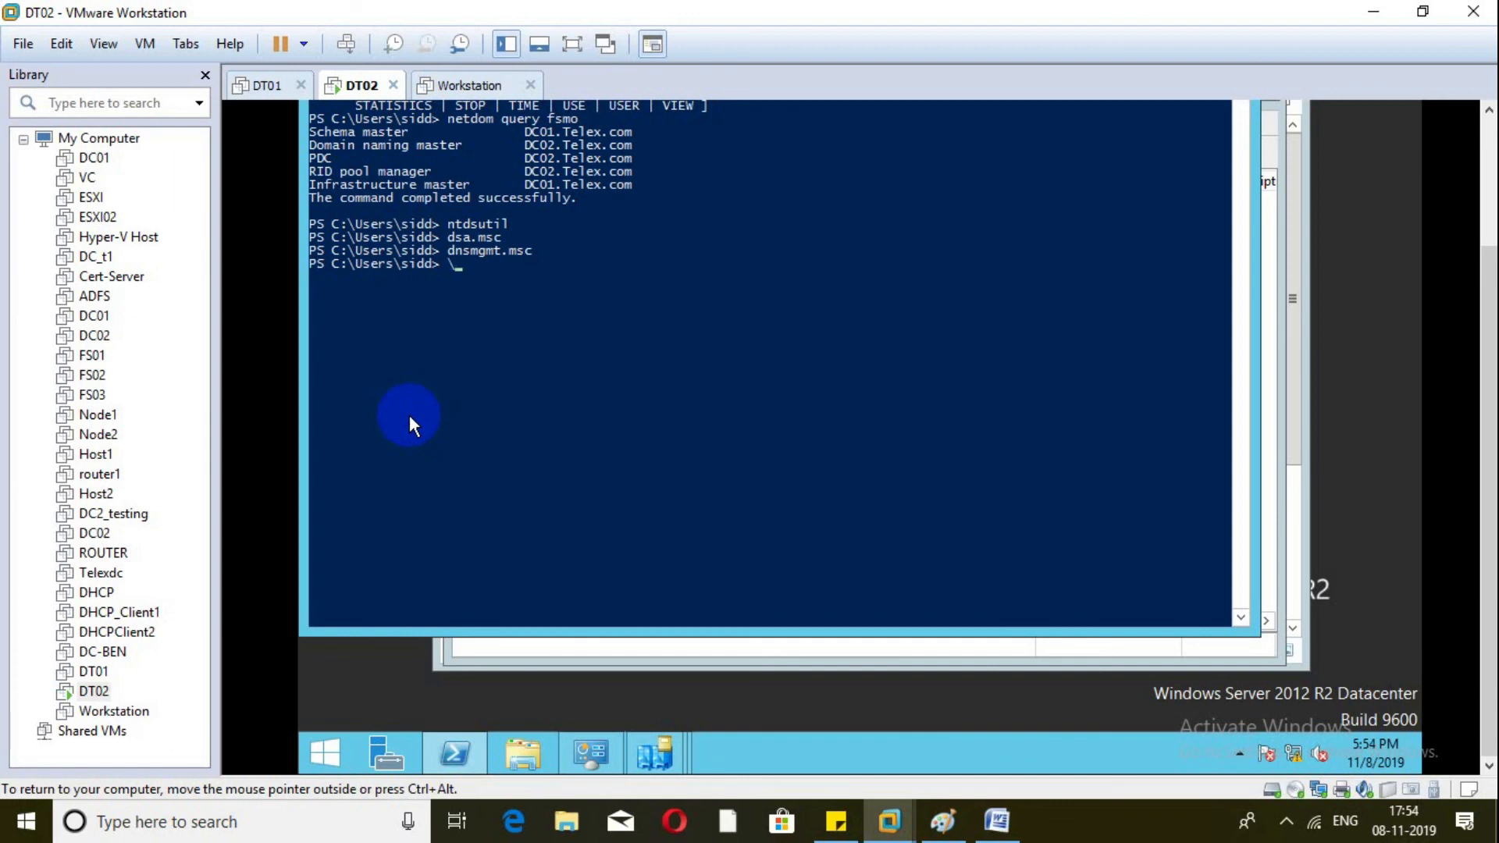
click(1375, 14)
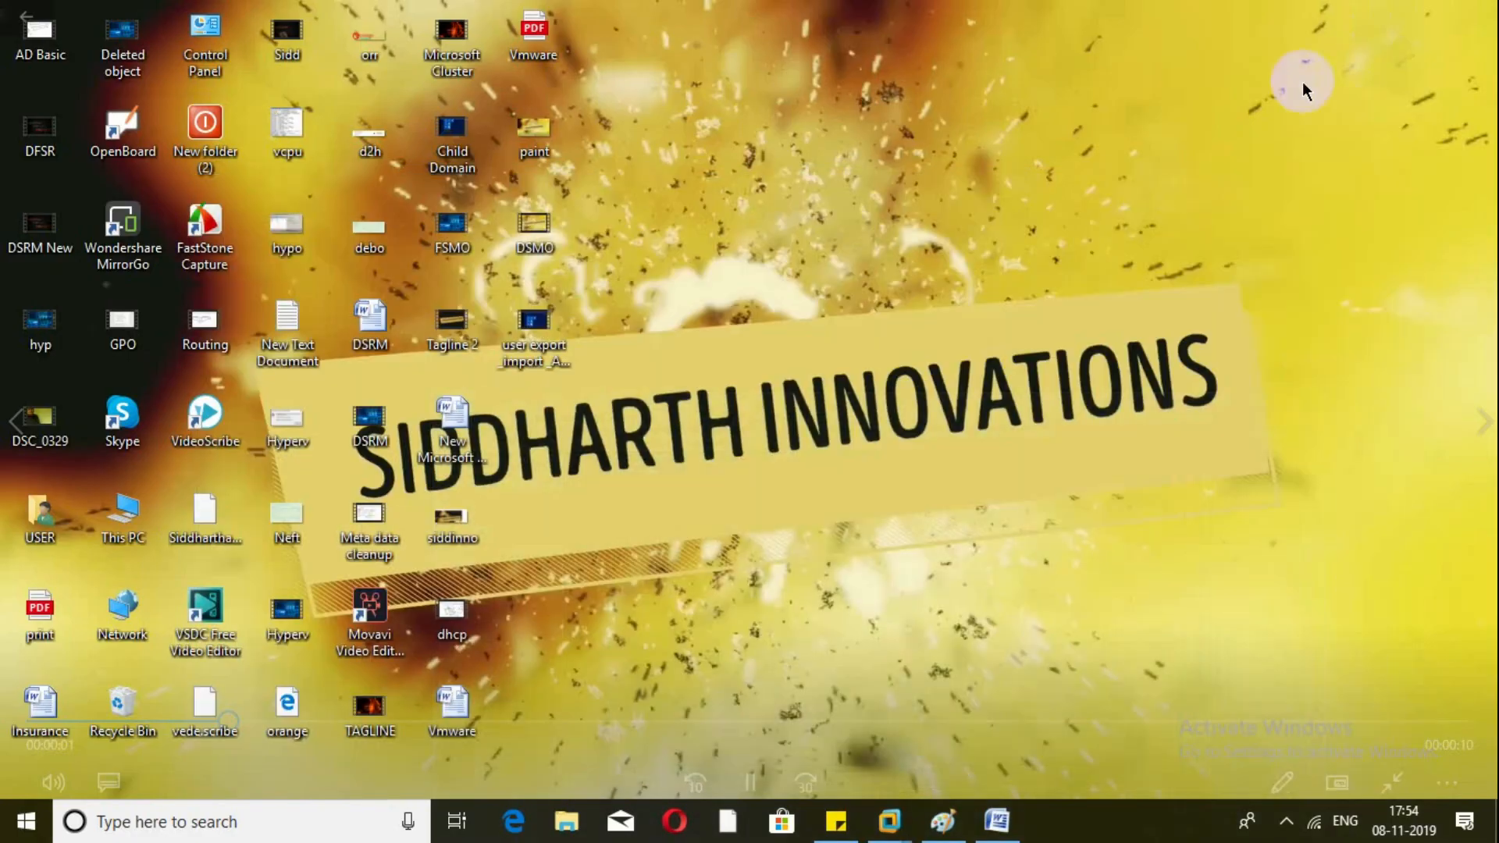